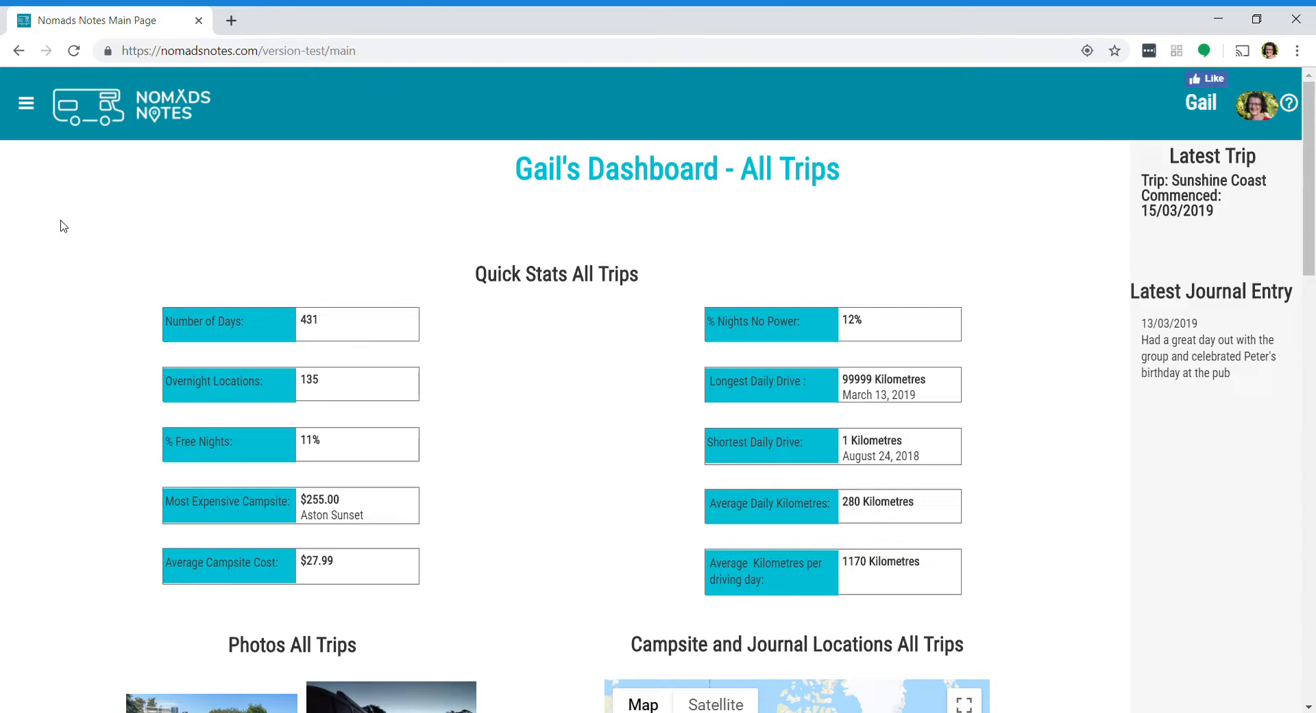
# - Open the trip planning page and compare the details of the Sunshine Coast and Anniversary Trip plans
pyautogui.click(27, 107)
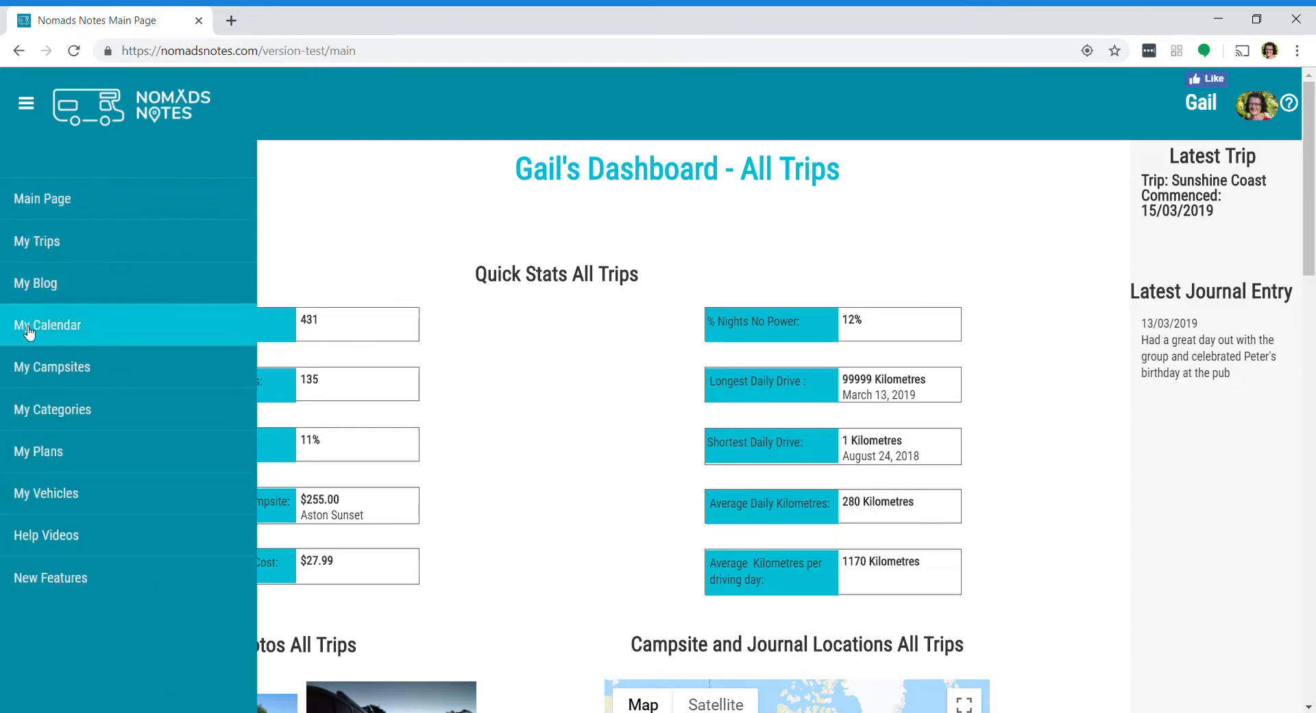
pyautogui.click(44, 458)
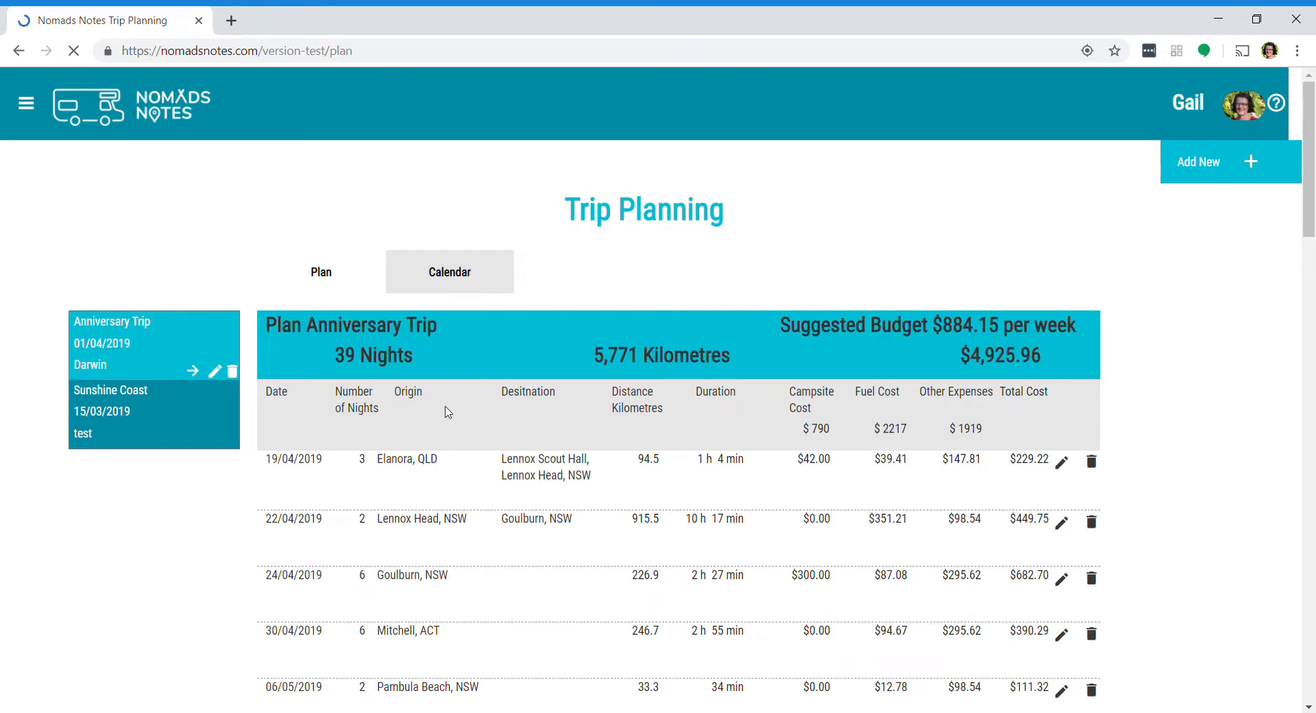
pyautogui.click(161, 418)
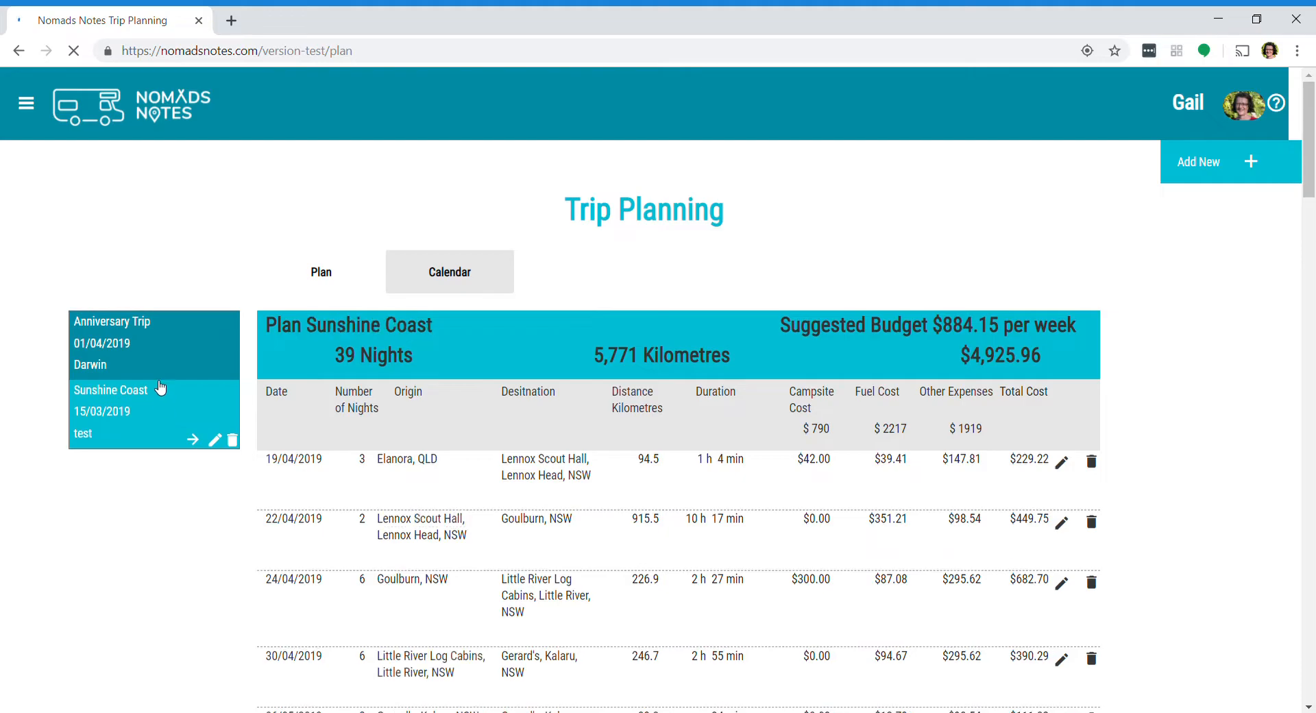
pyautogui.click(159, 358)
pyautogui.click(144, 405)
pyautogui.click(145, 359)
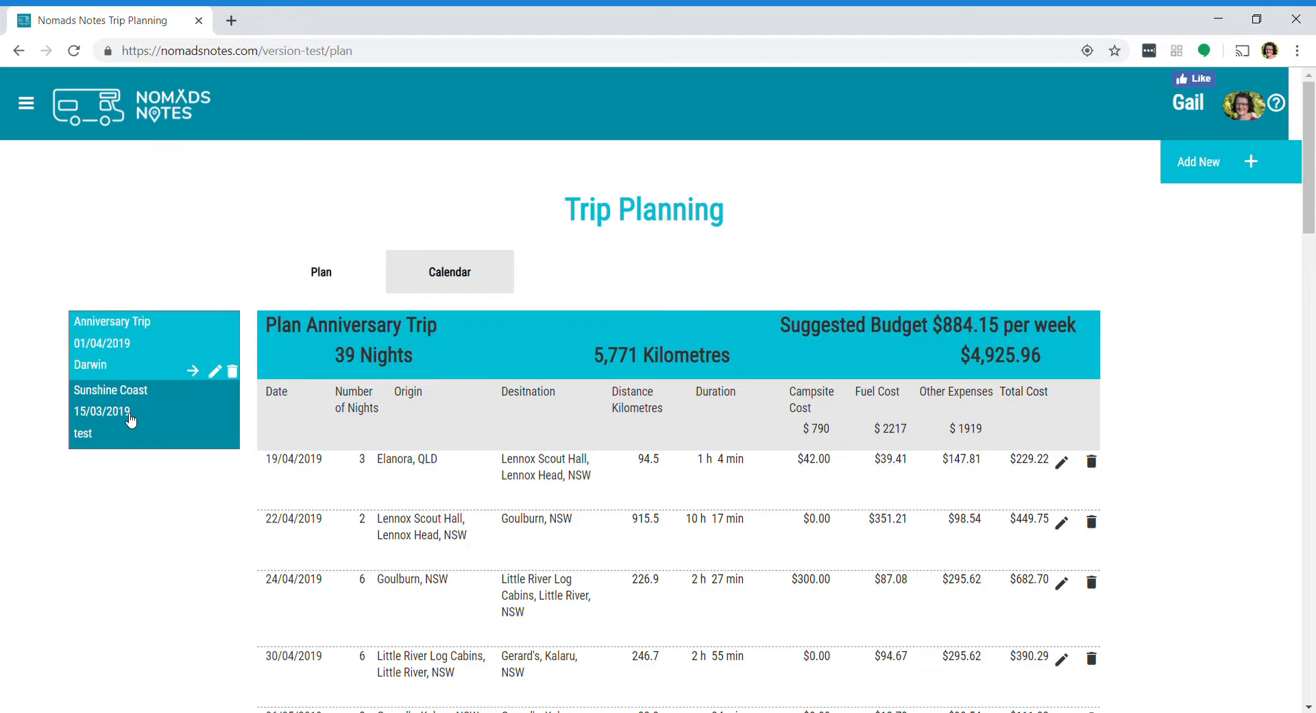
pyautogui.click(132, 381)
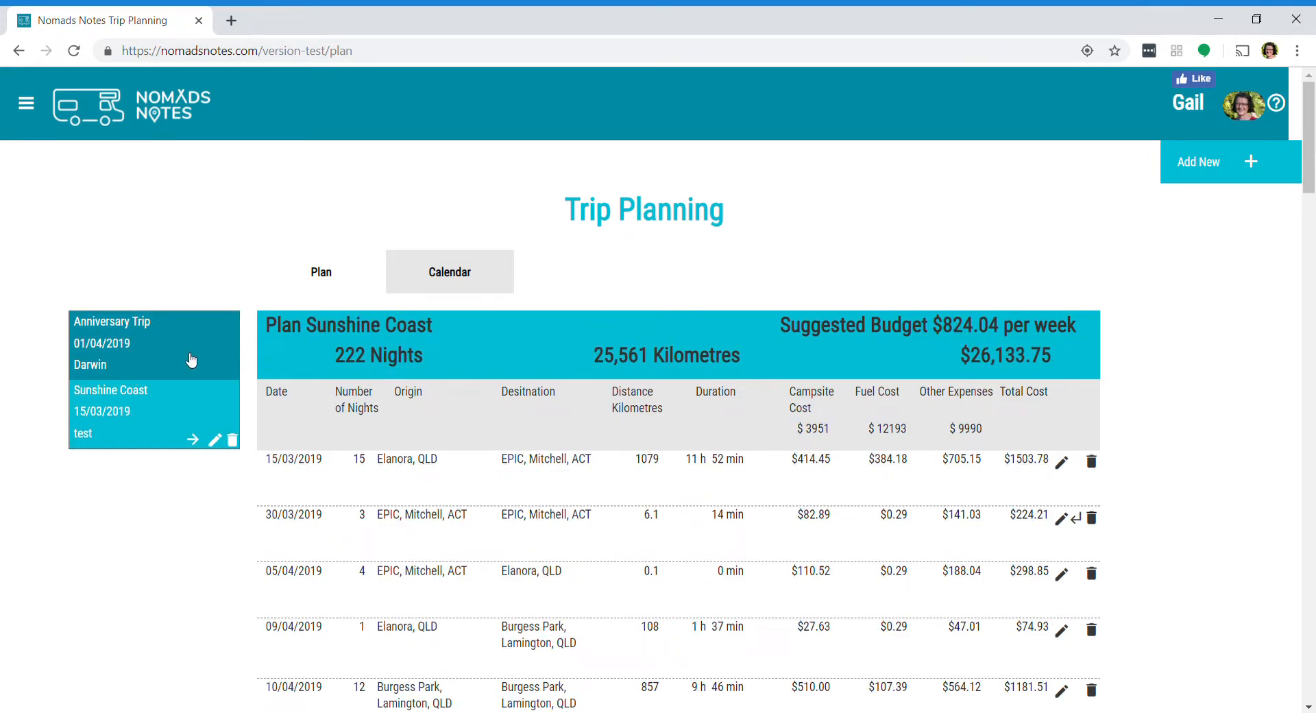
pyautogui.click(166, 361)
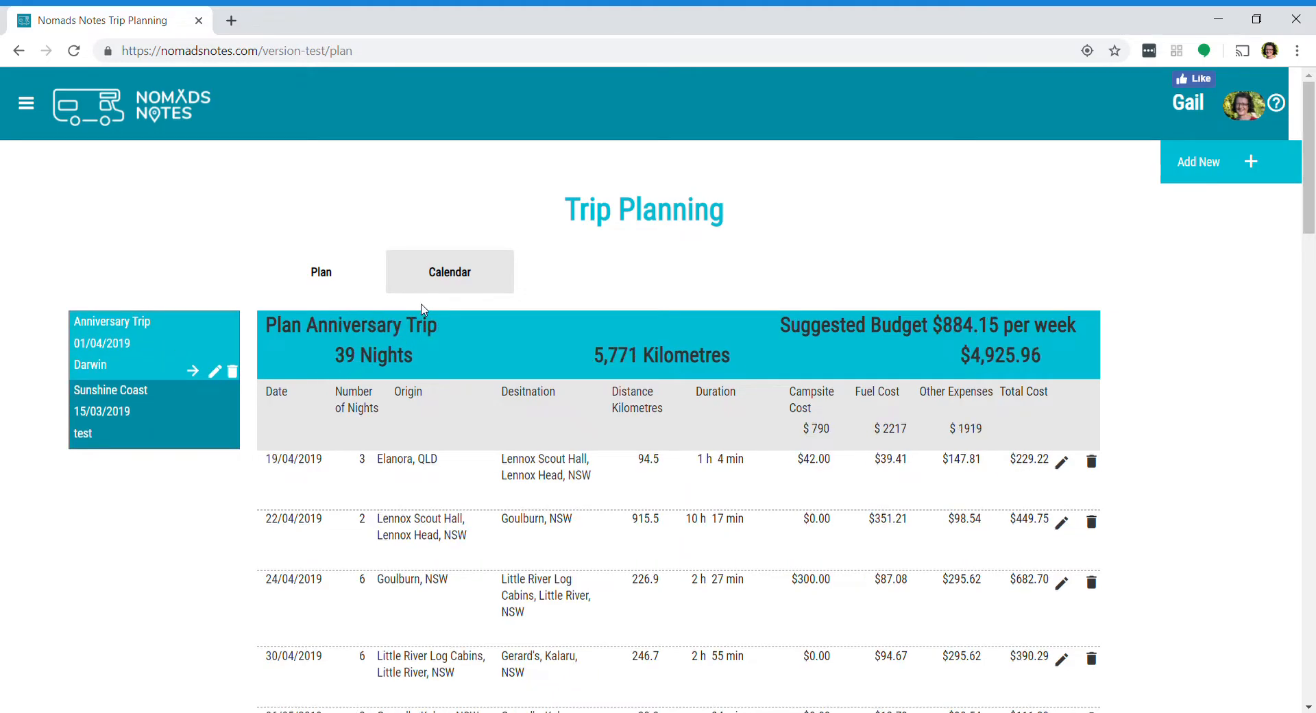
# - View the Anniversary Trip calendar for April and May 2019, and return to the plan listing for Sunshine Coast
pyautogui.click(442, 283)
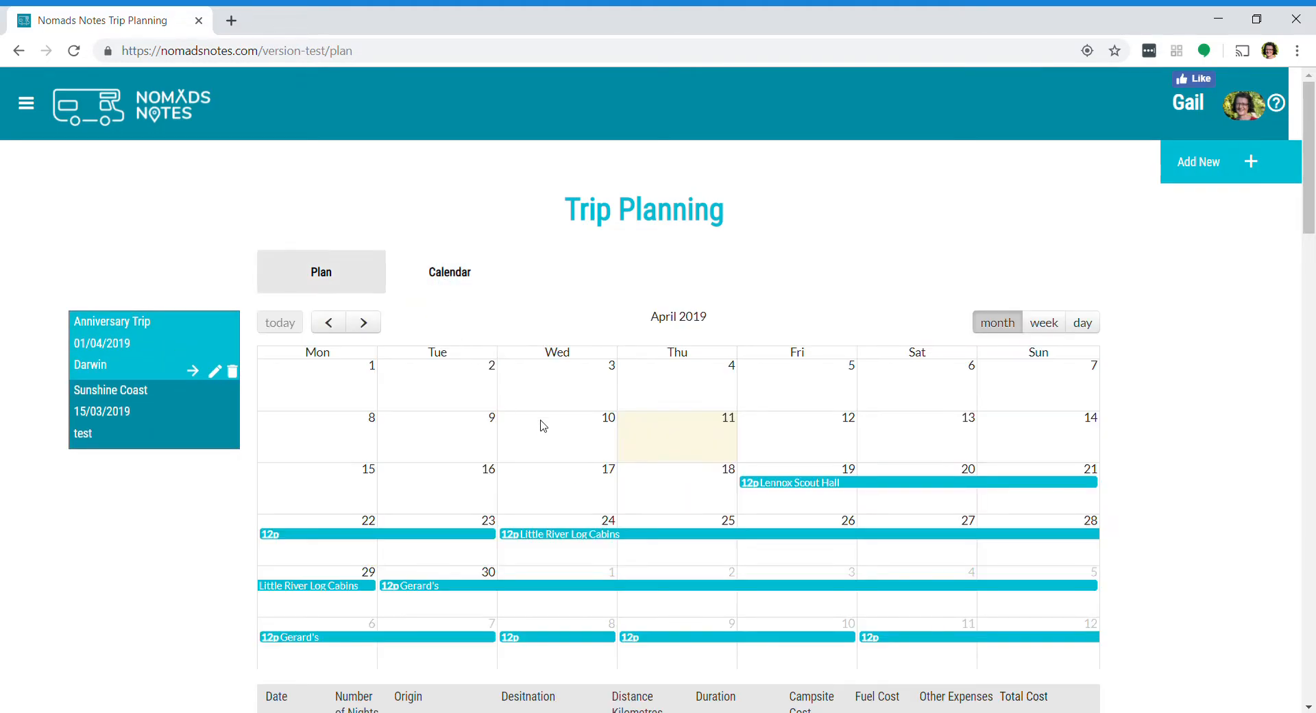
pyautogui.scroll(-5, 541, 426)
pyautogui.scroll(5, 542, 425)
pyautogui.click(363, 322)
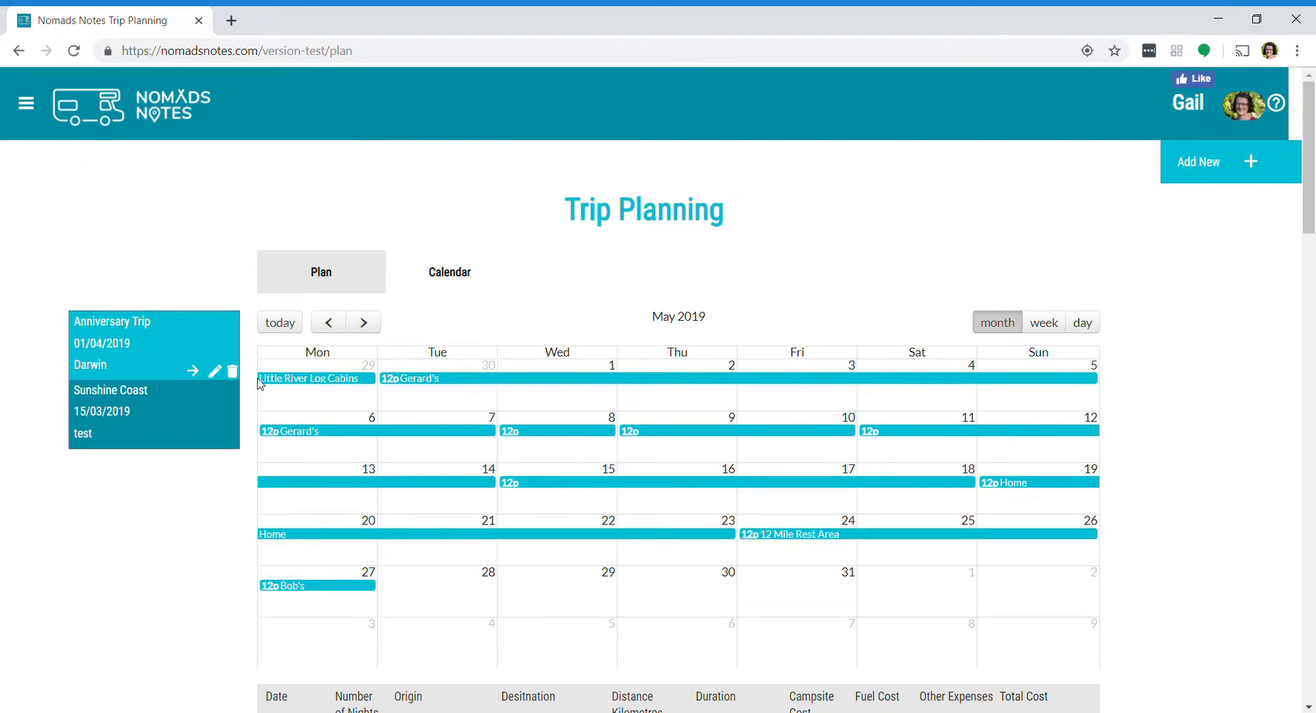
pyautogui.click(161, 409)
pyautogui.click(319, 283)
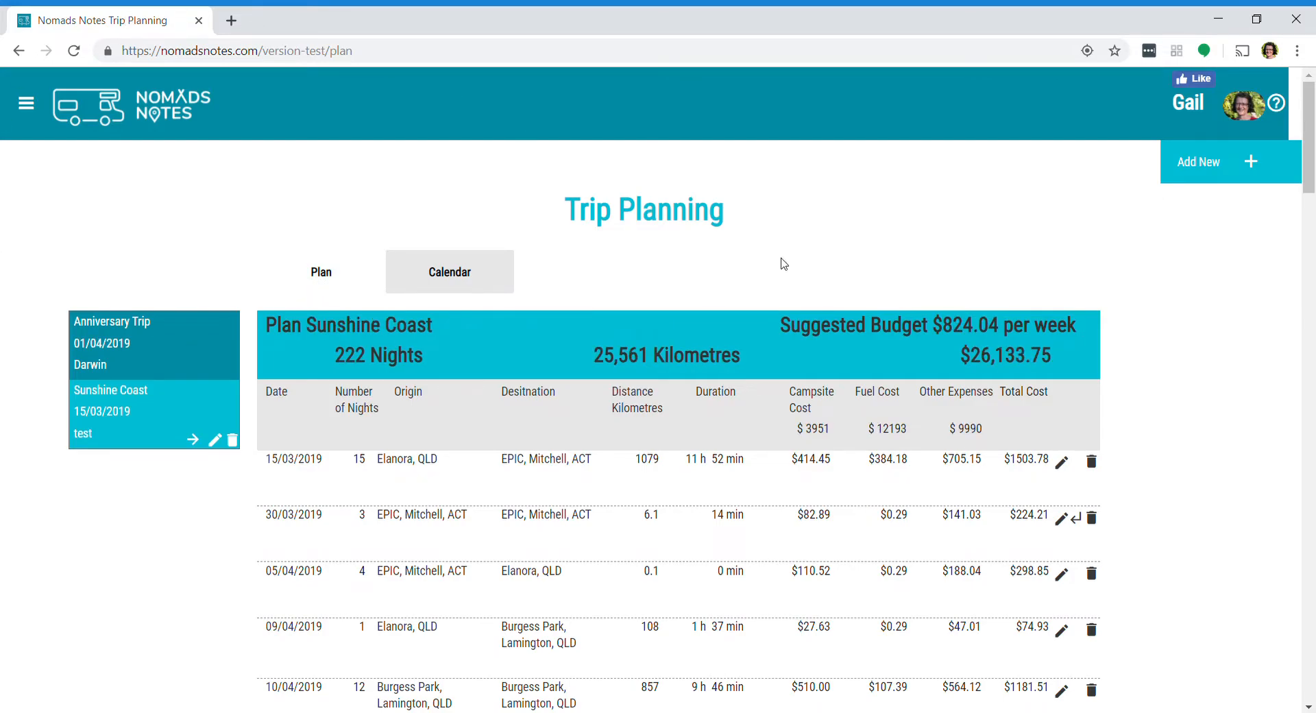
# - Start a new plan named South Australia with the trip start date 19/04/2019
pyautogui.click(1201, 164)
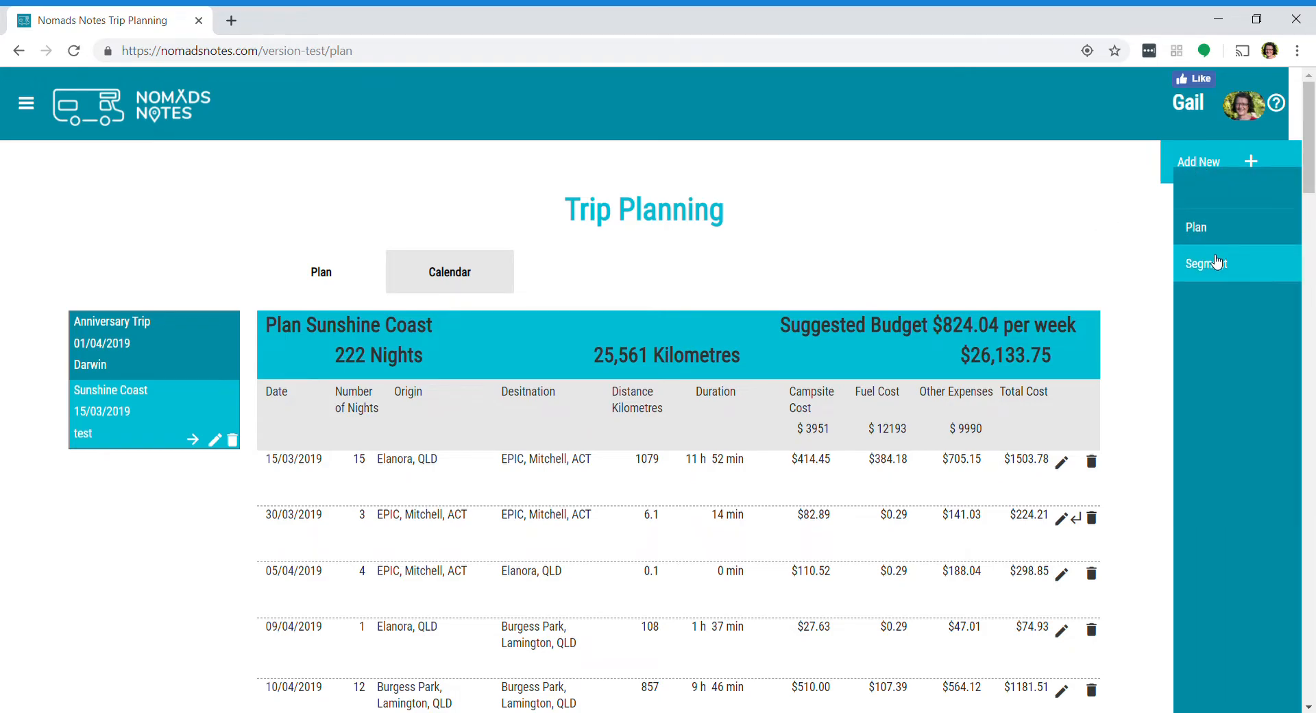
pyautogui.click(1201, 233)
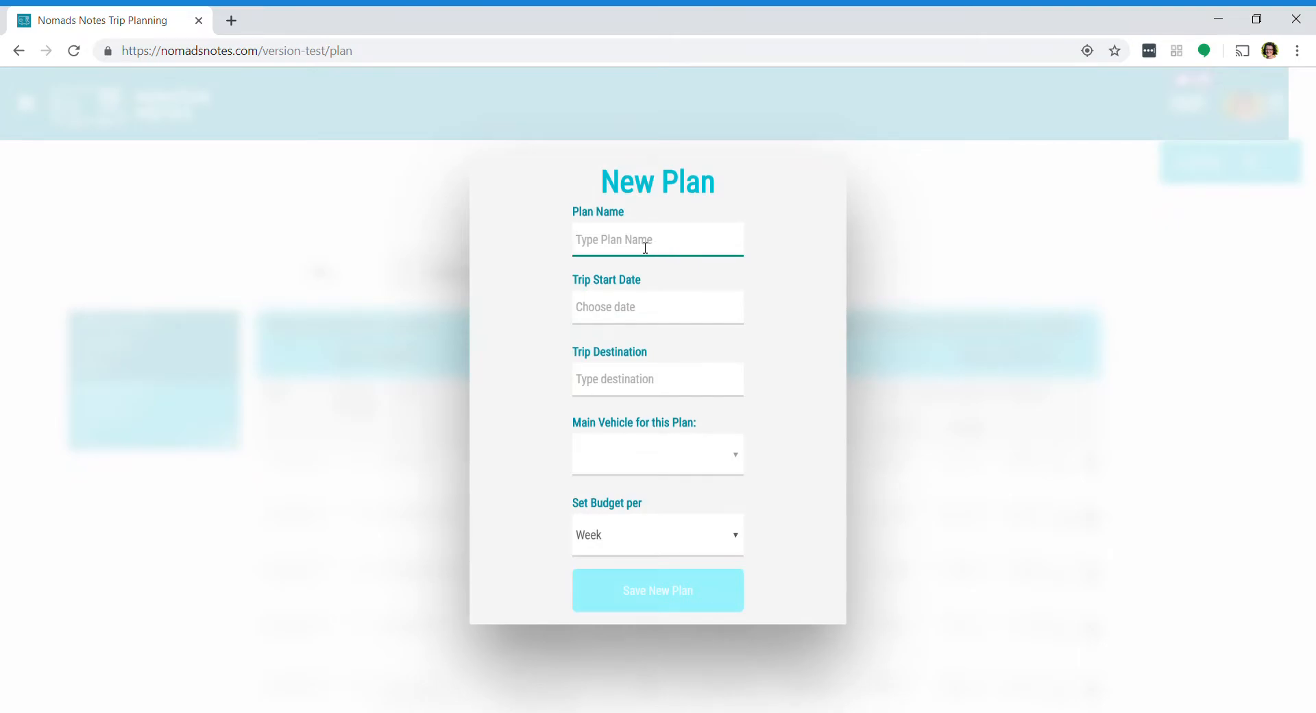
pyautogui.write('So')
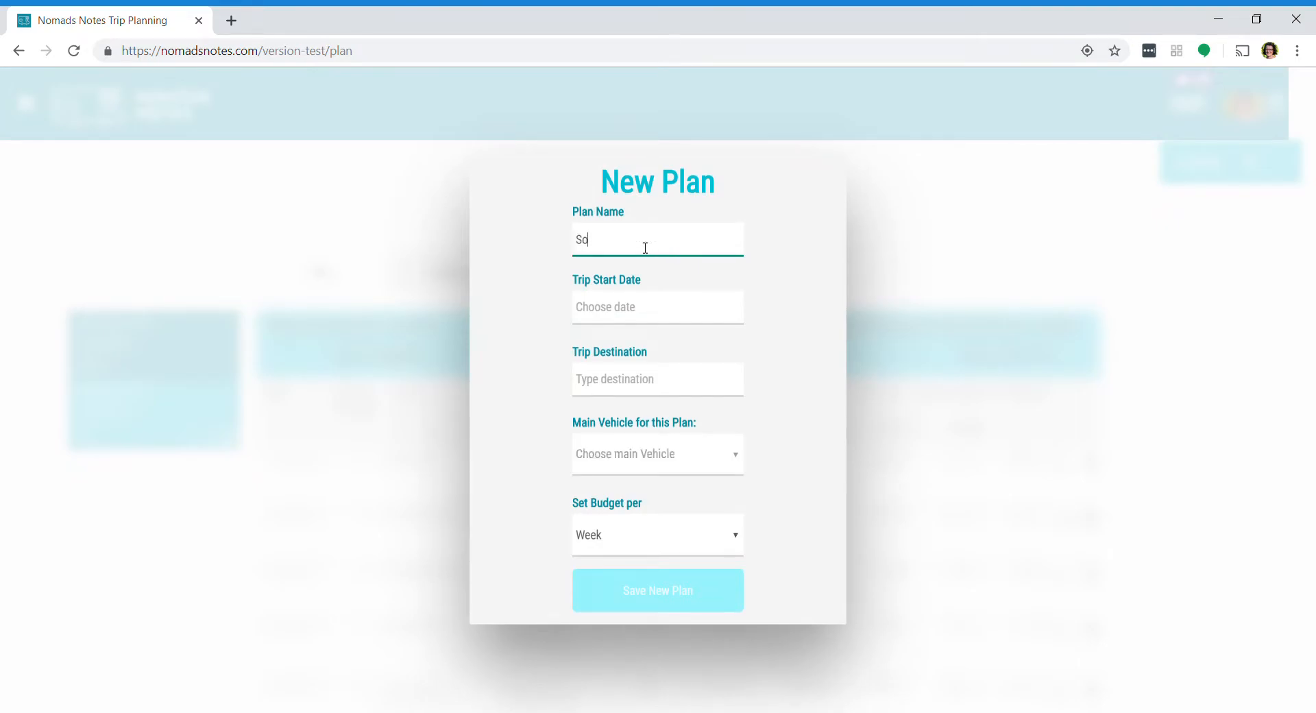
pyautogui.write('uth Australiaia')
pyautogui.click(620, 307)
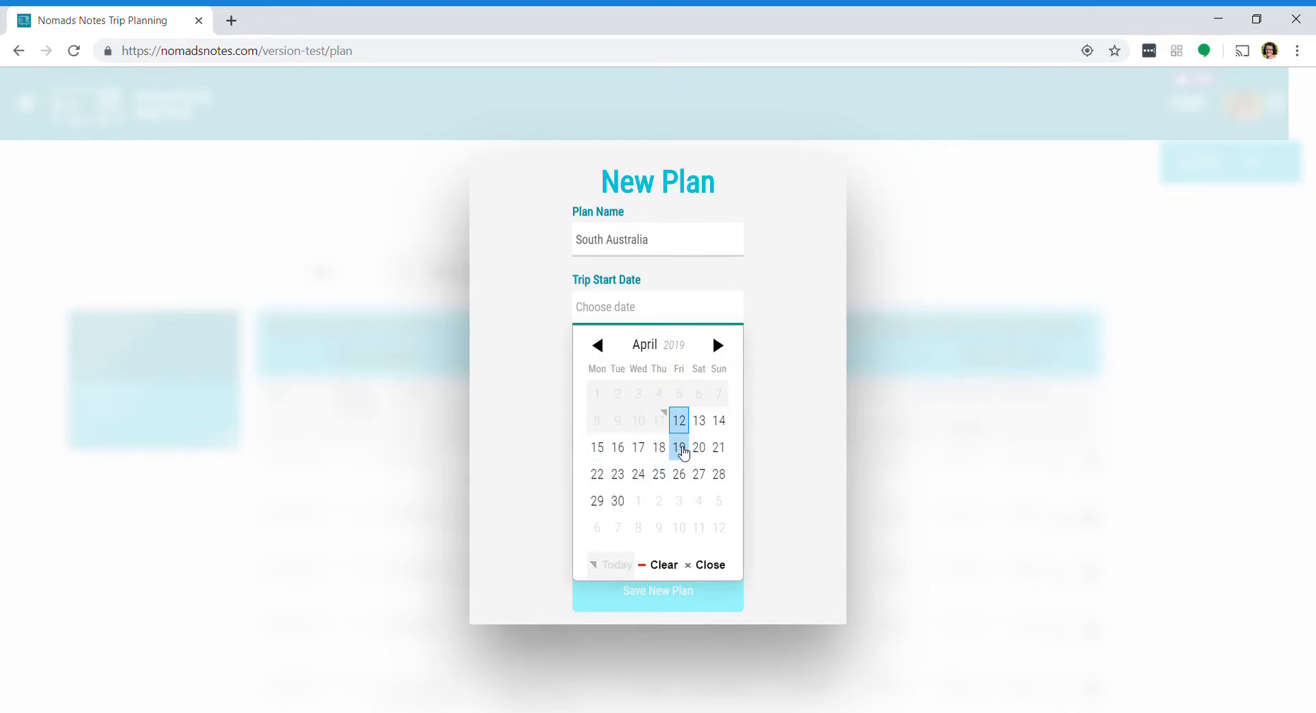
pyautogui.click(682, 447)
# - Set the new plan's destination to Birdwood and its main vehicle to GMC, and save the plan
pyautogui.click(624, 379)
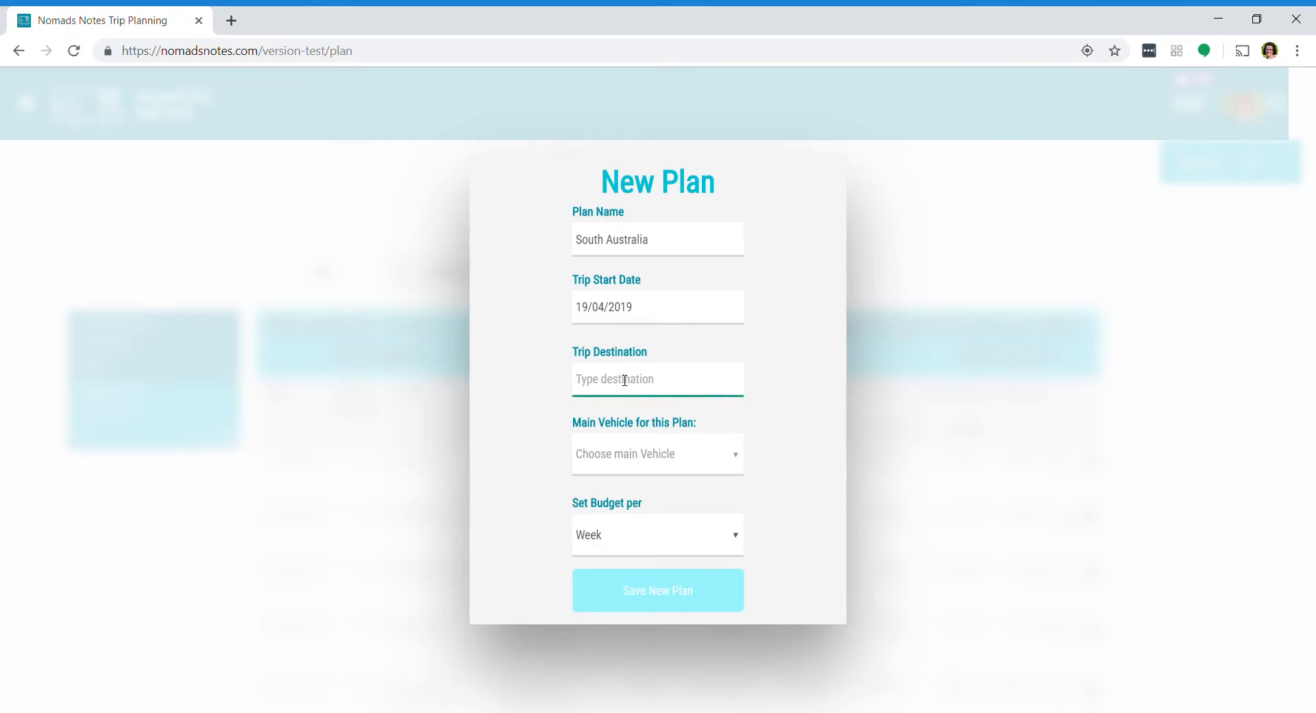
pyautogui.write('Birdwood')
pyautogui.press('Tab')
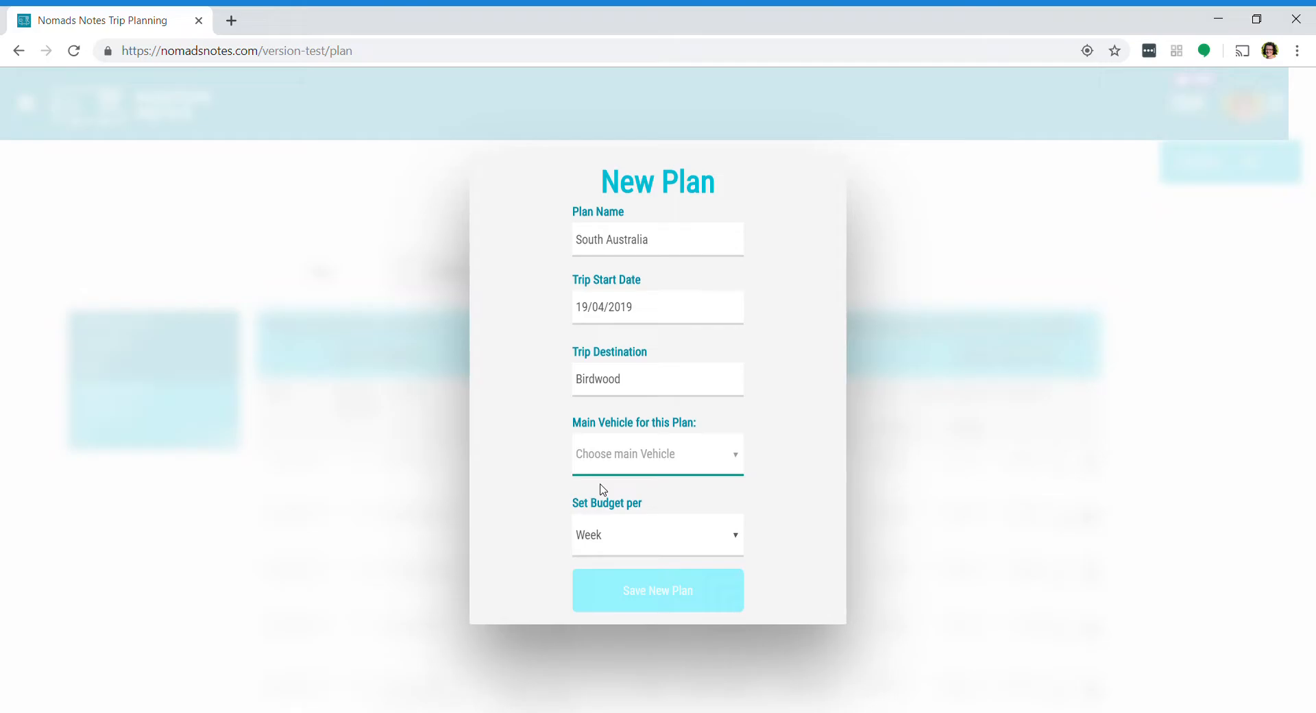
pyautogui.press('Down')
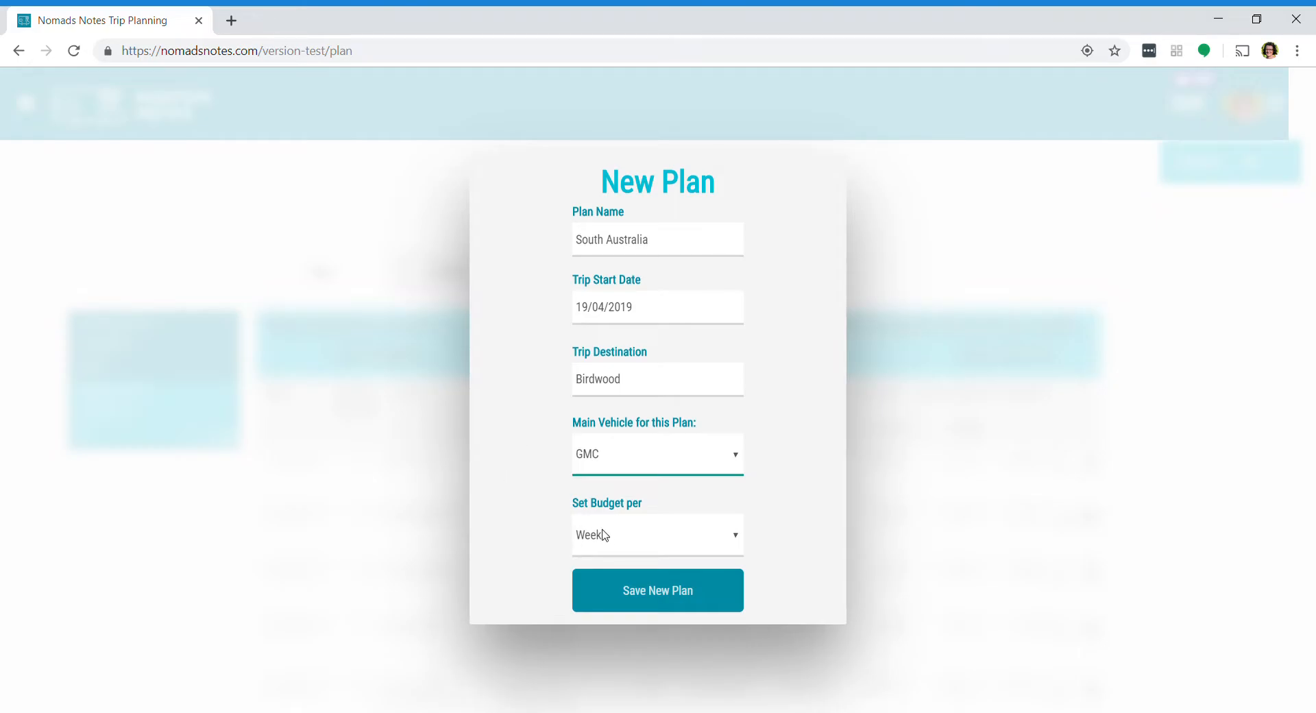
pyautogui.click(655, 593)
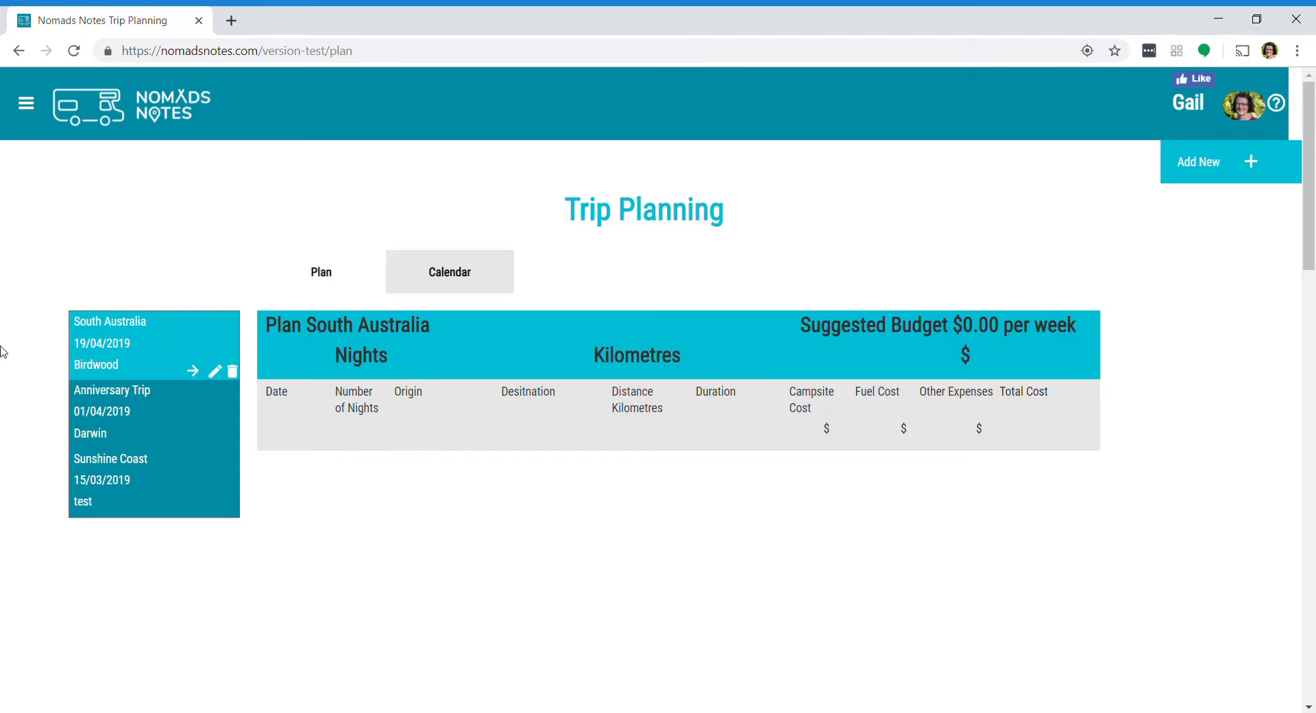
# - Start a new segment in the South Australia plan with Elanora QLD, Australia as the departure place
pyautogui.click(1217, 164)
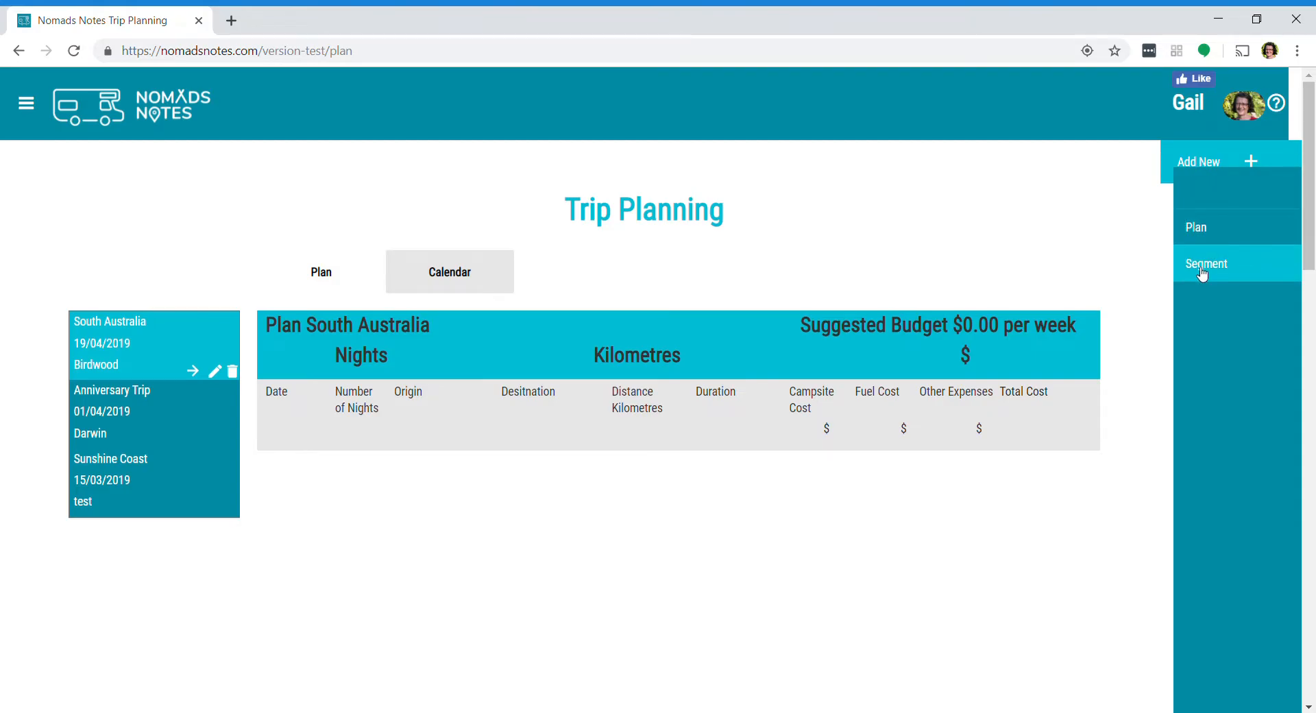
pyautogui.click(1202, 269)
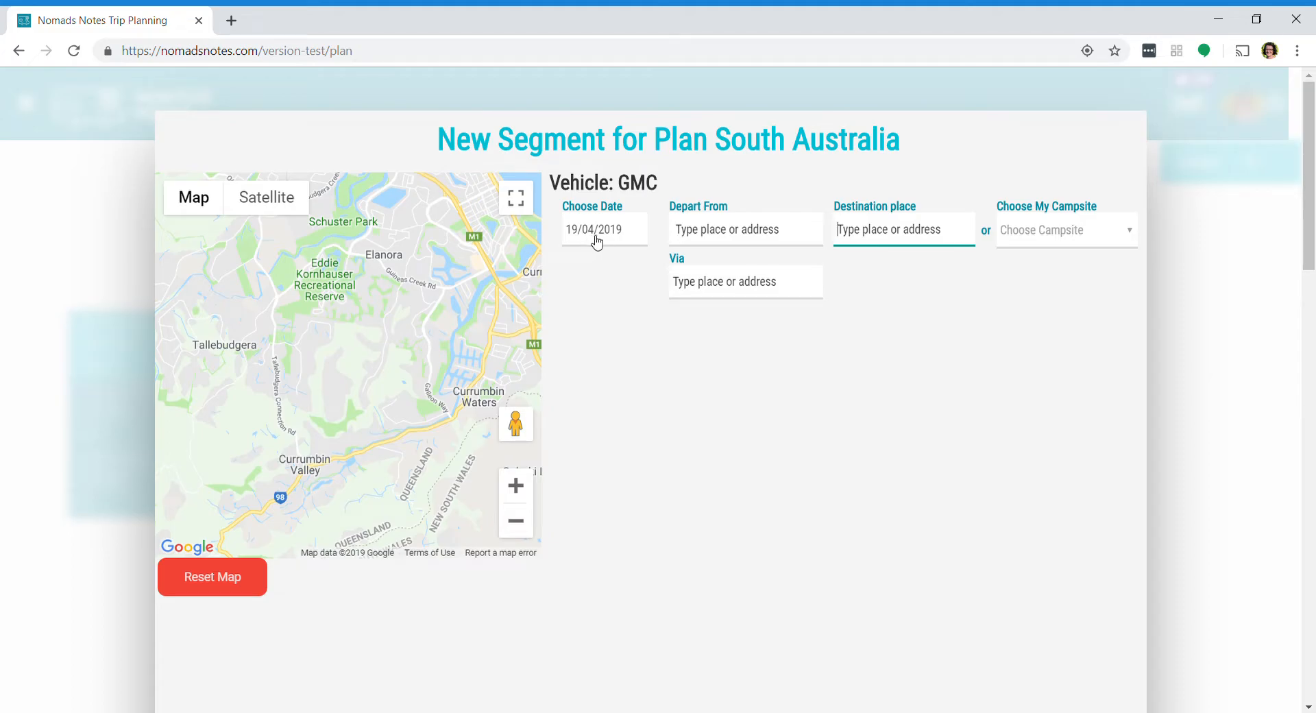
pyautogui.click(697, 230)
pyautogui.write('E')
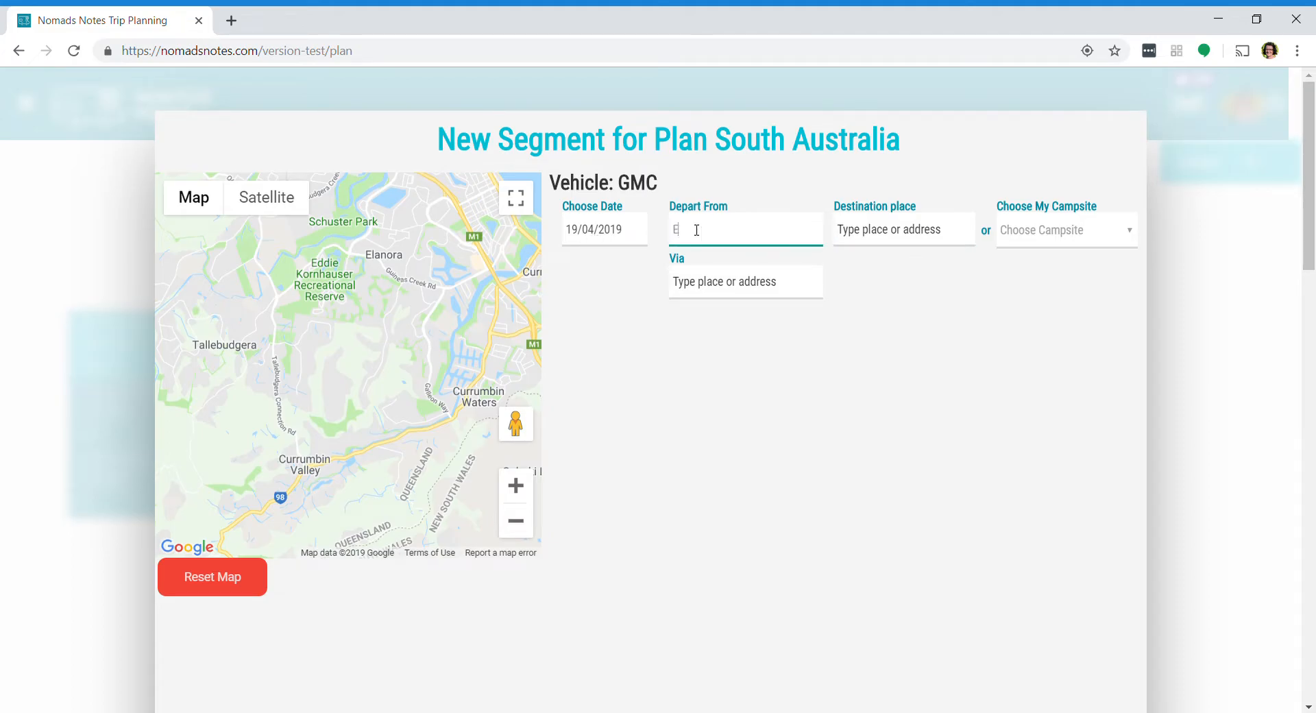
pyautogui.write('lanora')
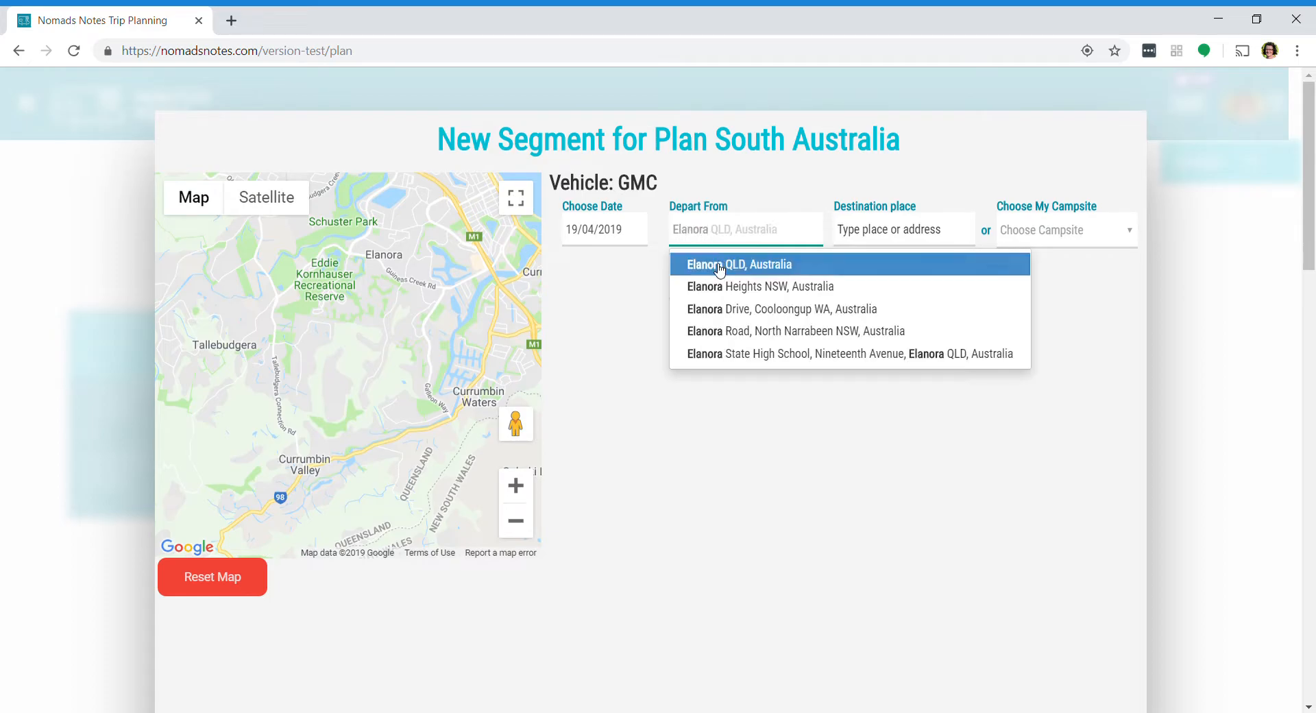
pyautogui.click(717, 267)
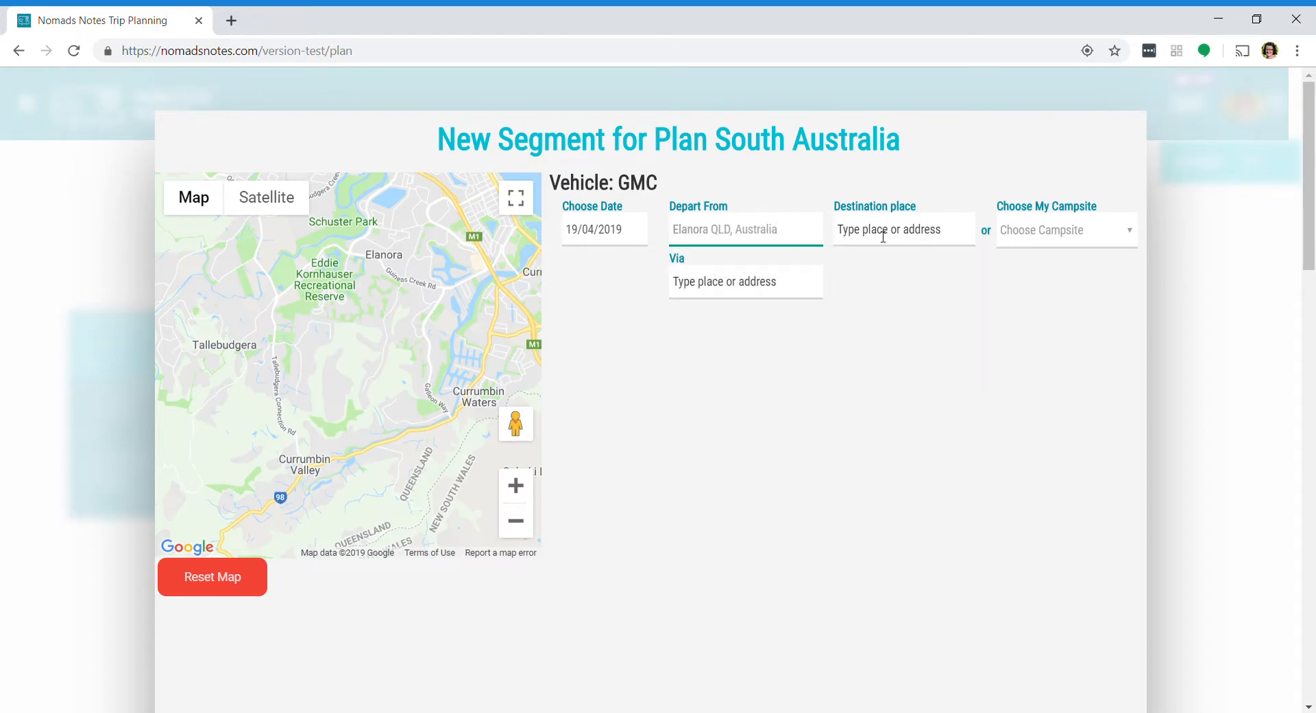
# - Choose the saved campsite Lennox Scout Hall as the segment's destination and compose the route
pyautogui.click(1012, 239)
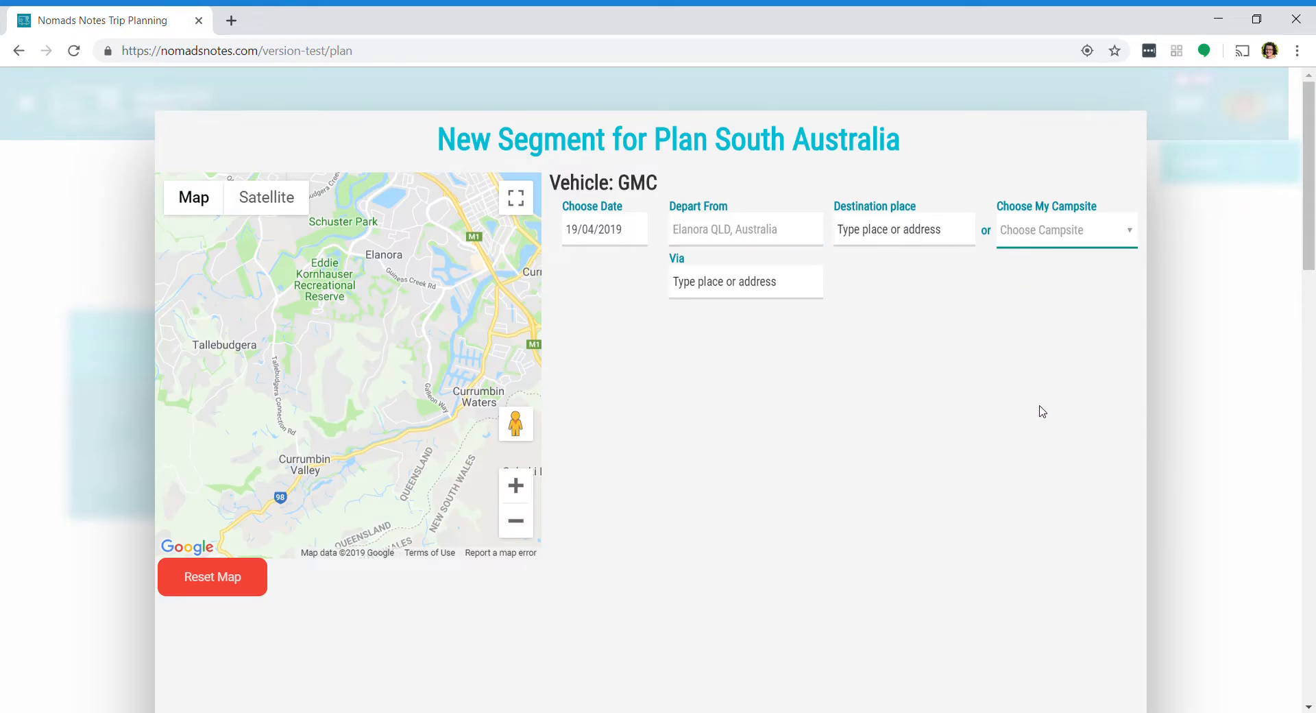
pyautogui.click(1033, 497)
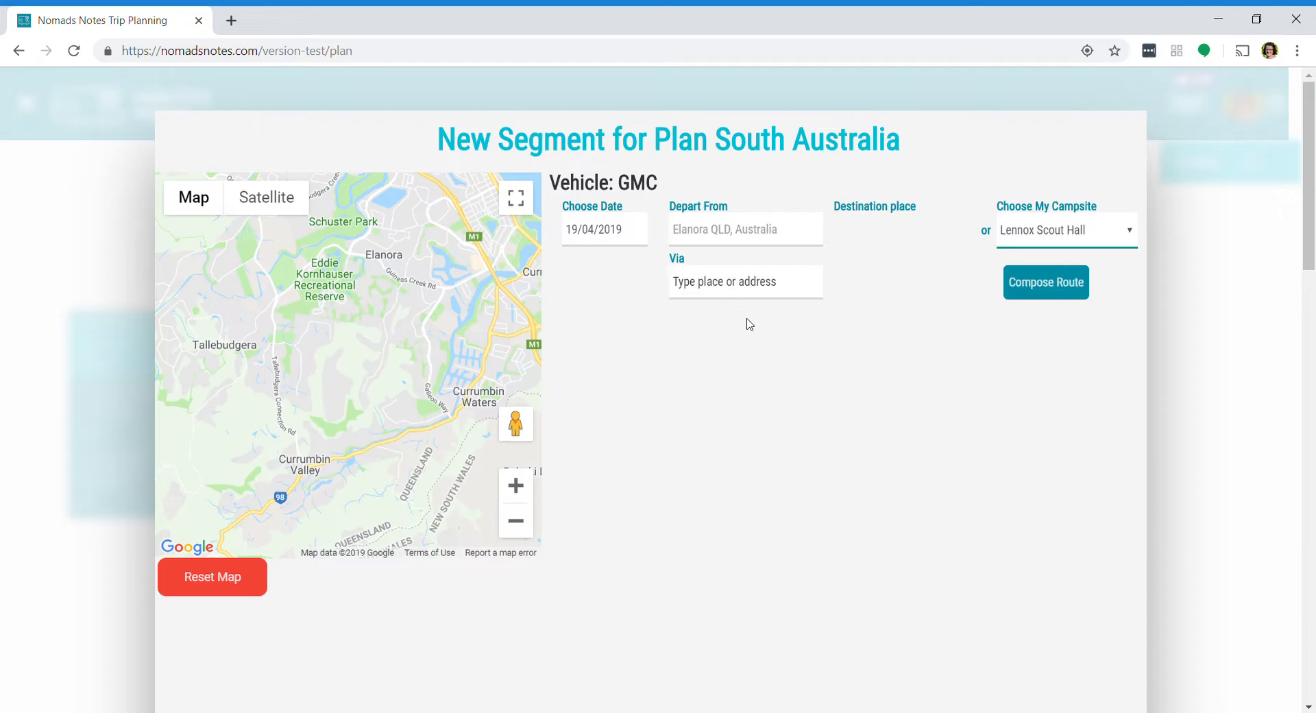
pyautogui.click(1029, 289)
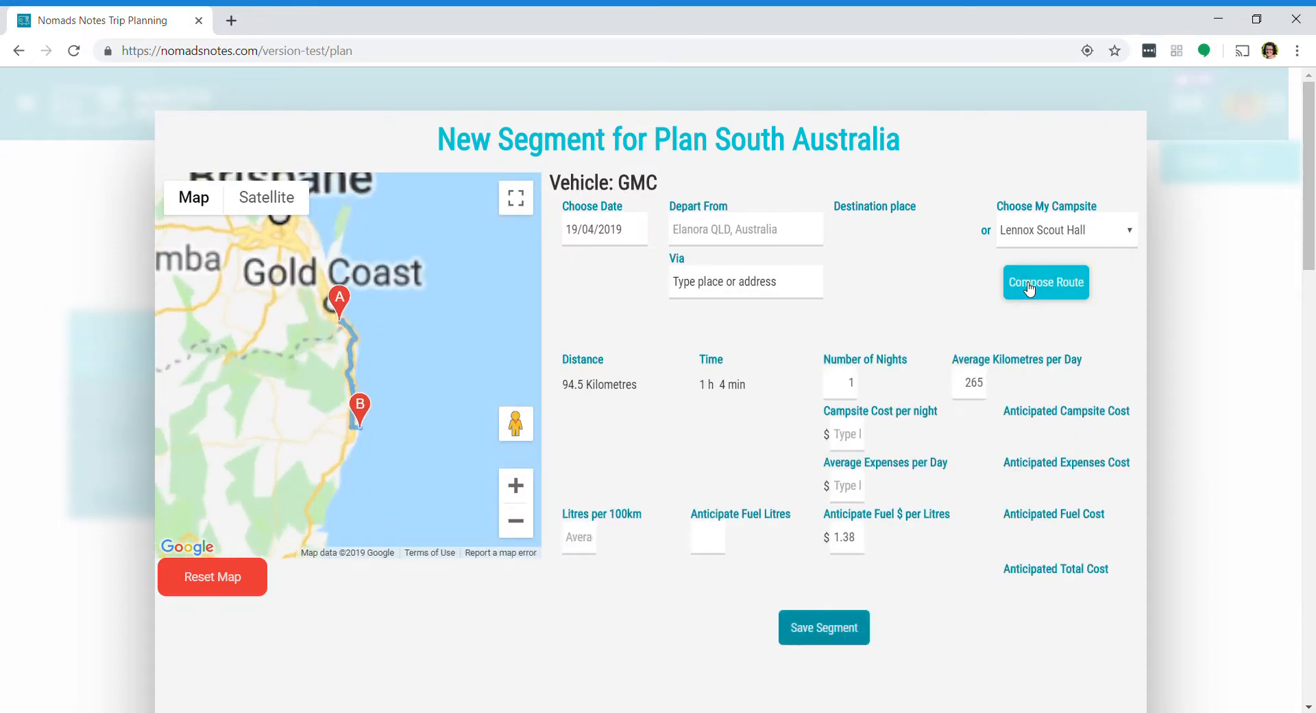
# - Examine the composed route on the map, following it down to the destination at Lennox Head
pyautogui.scroll(1, 379, 389)
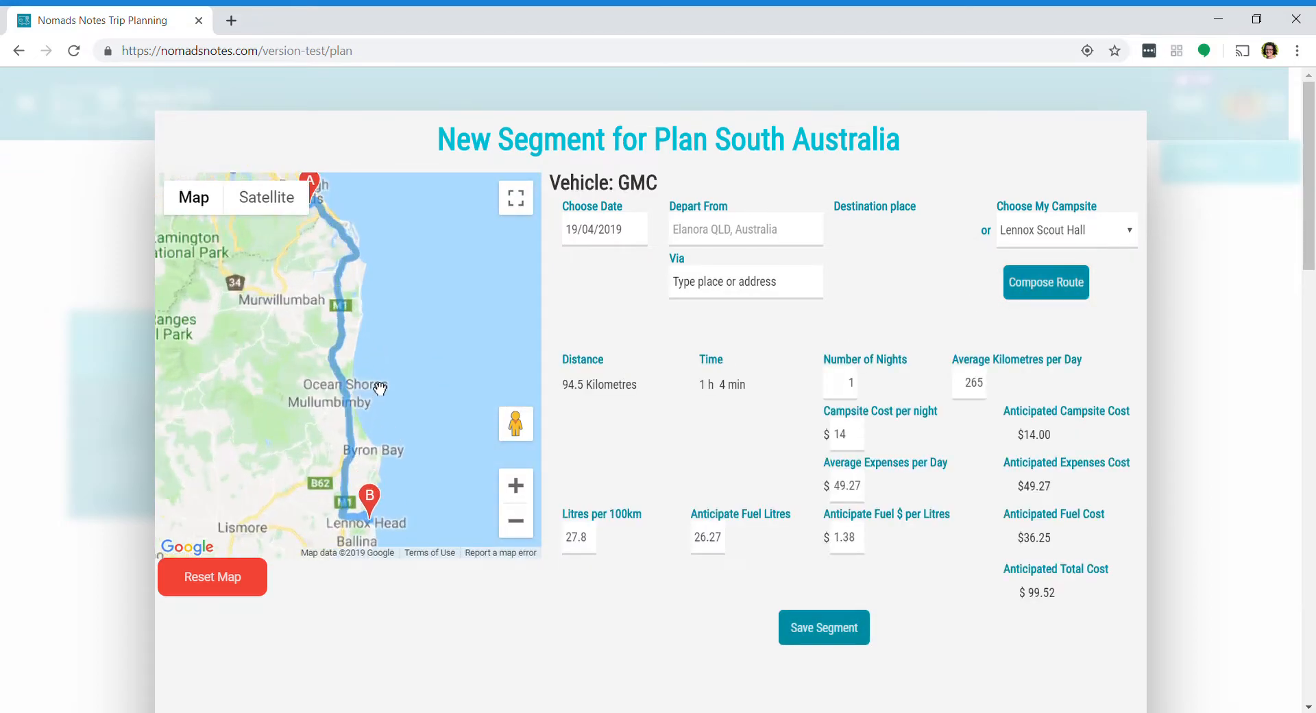
pyautogui.moveTo(386, 416); pyautogui.dragTo(386, 321)
pyautogui.scroll(1, 384, 365)
pyautogui.moveTo(374, 409); pyautogui.dragTo(364, 264)
pyautogui.scroll(1, 366, 370)
pyautogui.moveTo(335, 438); pyautogui.dragTo(349, 349)
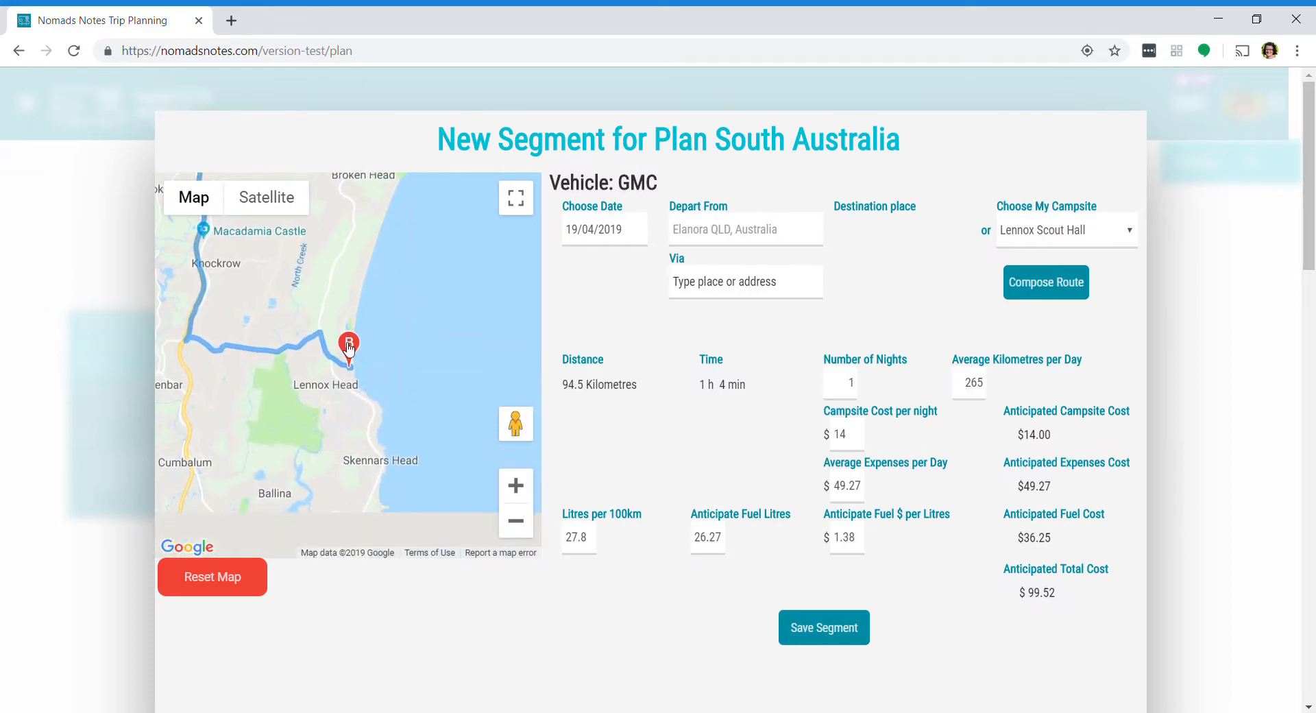
pyautogui.scroll(4, 349, 348)
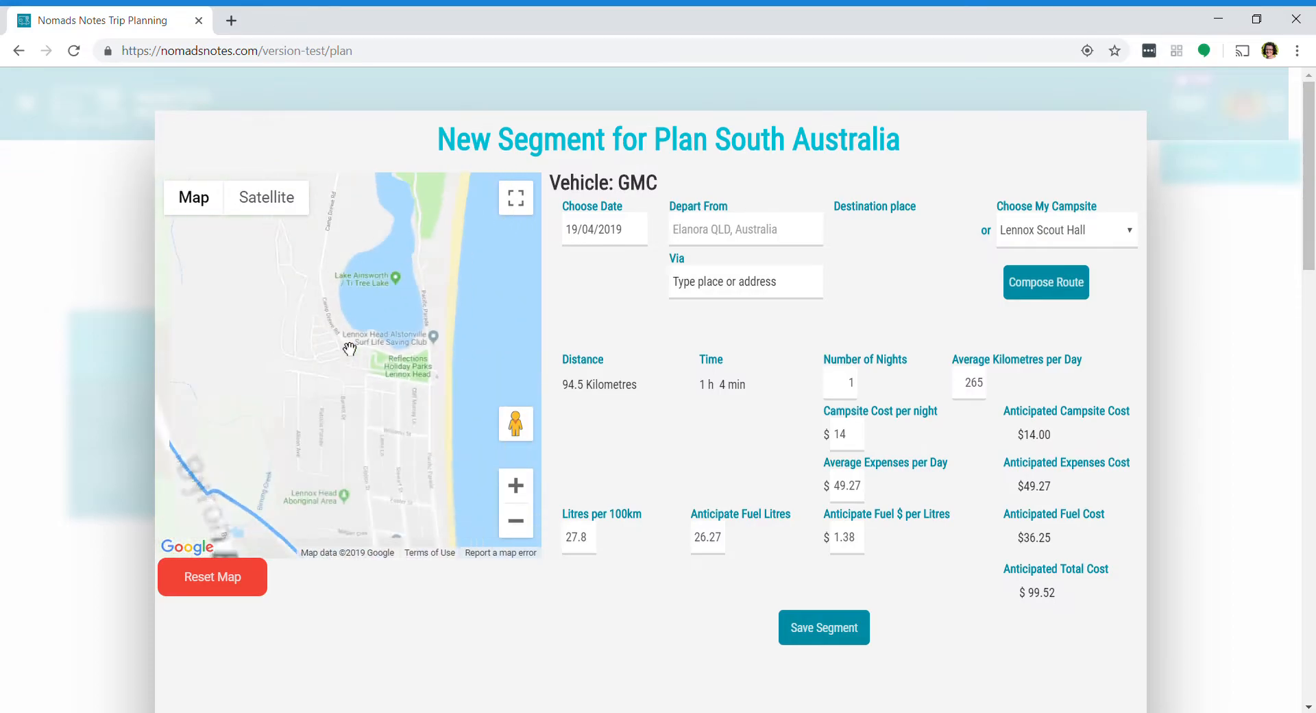
pyautogui.scroll(-4, 349, 348)
pyautogui.moveTo(351, 275); pyautogui.dragTo(358, 445)
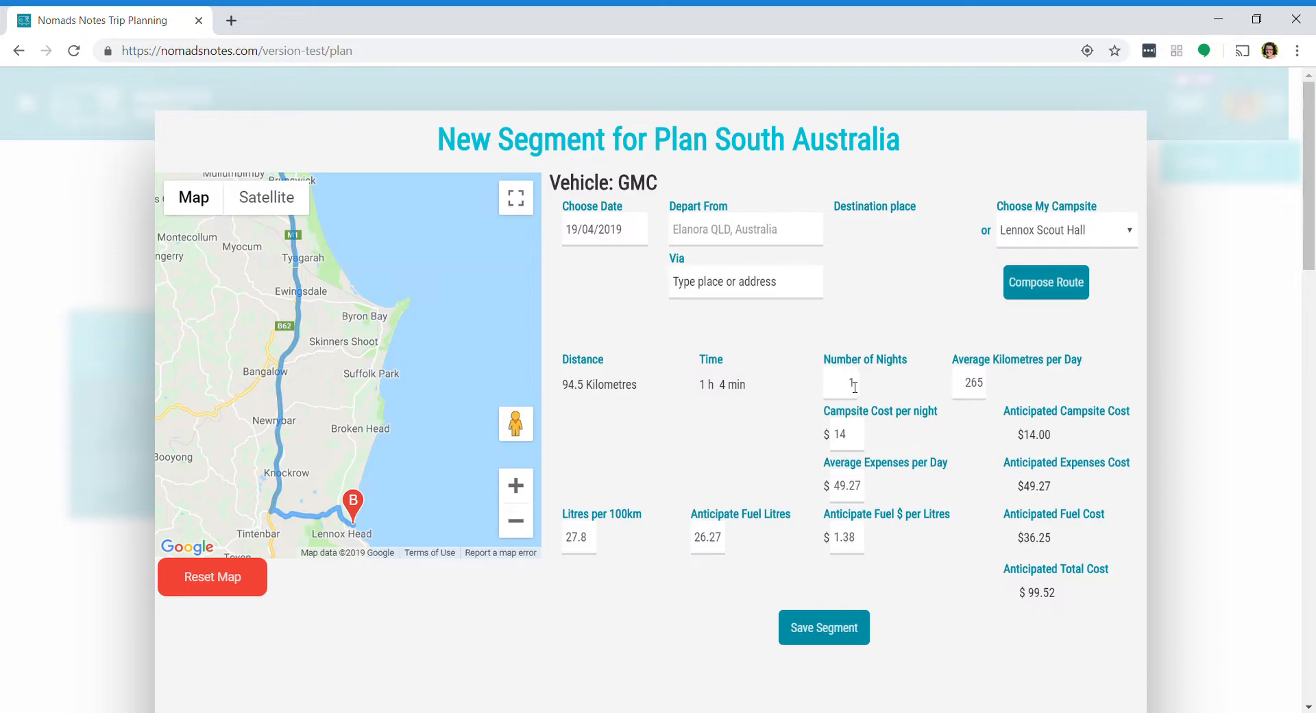
# - Set the segment's number of nights to 3 and the average expenses per day to $35
pyautogui.moveTo(847, 392); pyautogui.dragTo(862, 385)
pyautogui.write('3')
pyautogui.click(861, 444)
pyautogui.moveTo(840, 490); pyautogui.dragTo(867, 488)
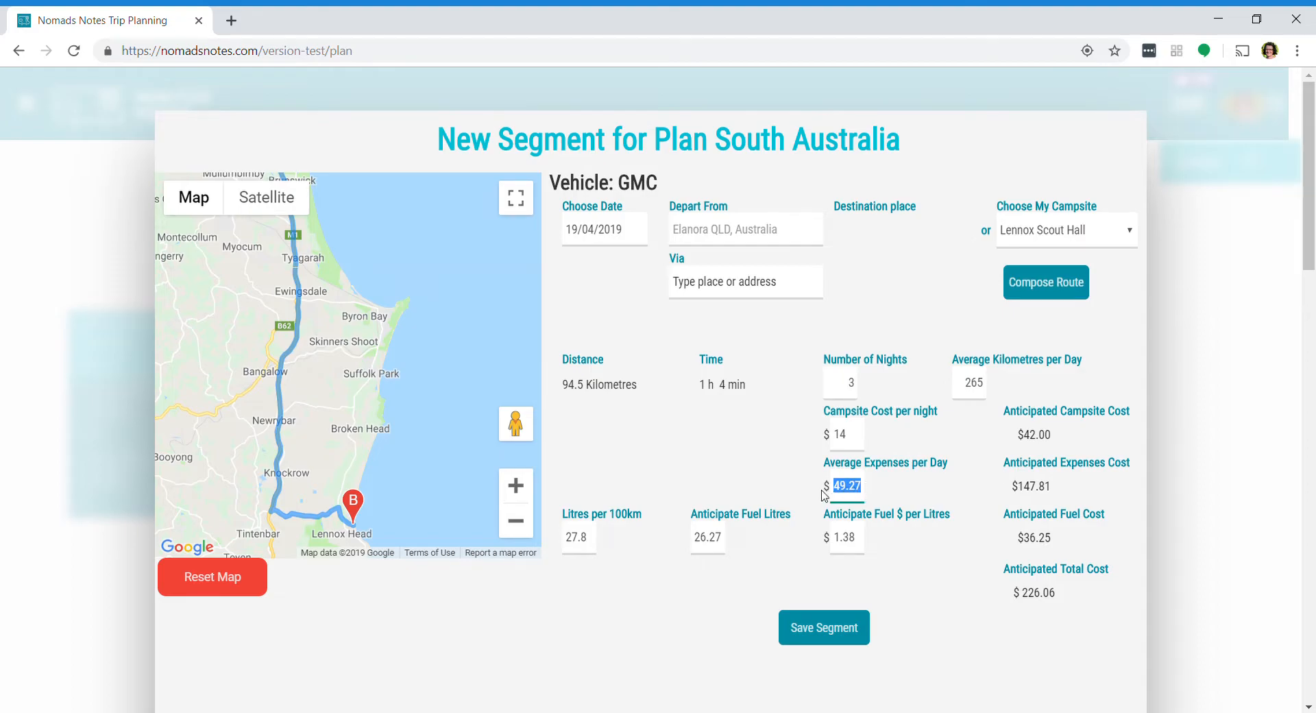
pyautogui.write('35')
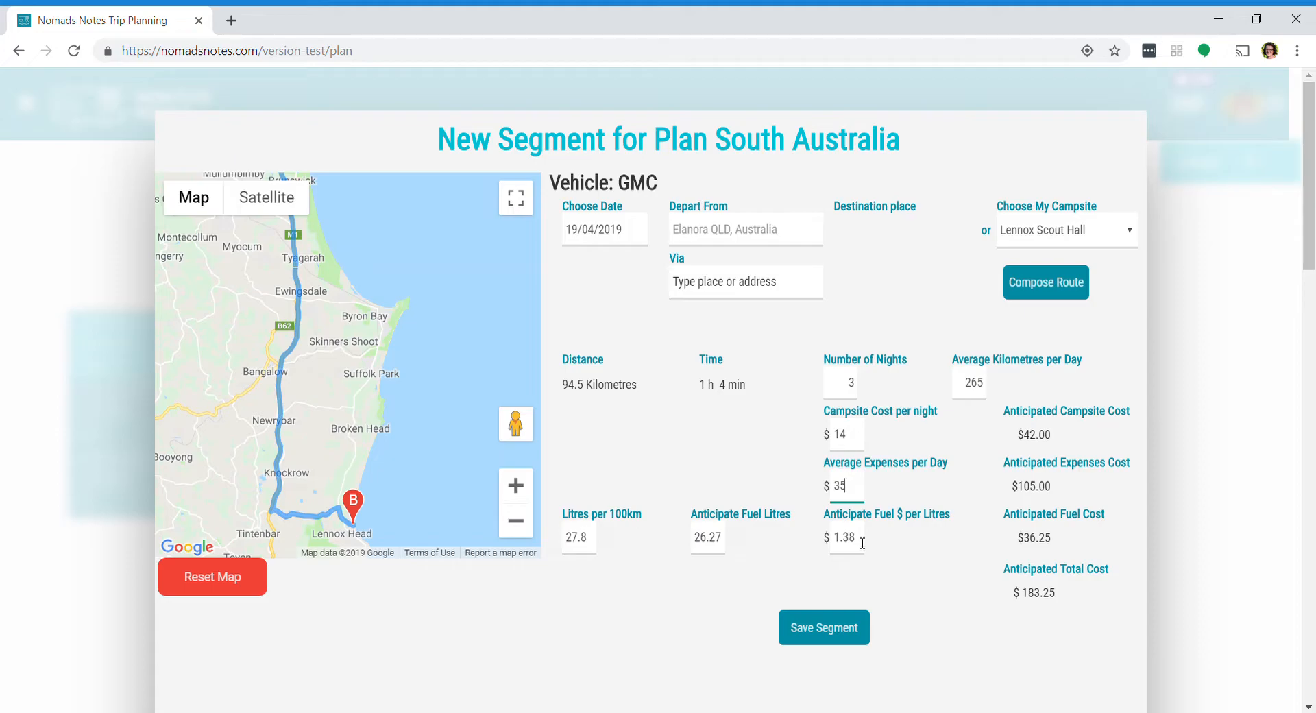
# - Set the anticipated fuel price to $1.50 per litre and save the segment
pyautogui.moveTo(862, 543); pyautogui.dragTo(838, 541)
pyautogui.write('1.50')
pyautogui.click(856, 447)
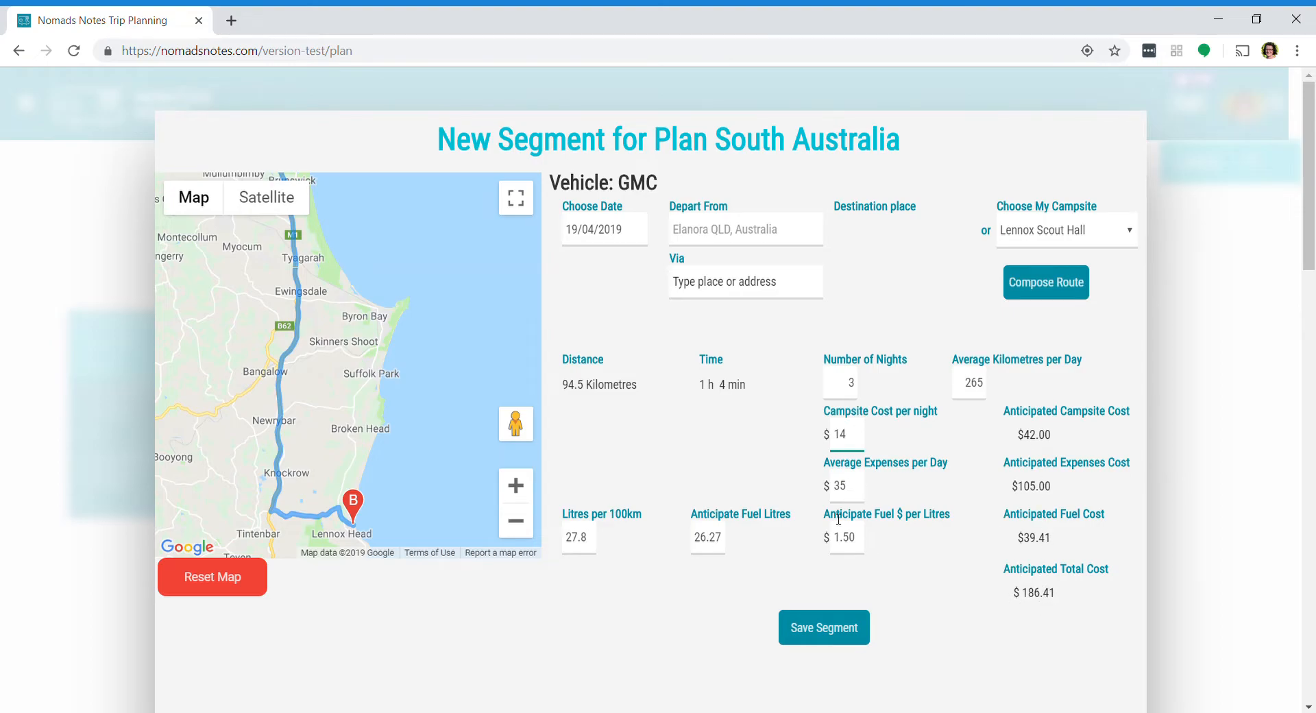
pyautogui.click(819, 631)
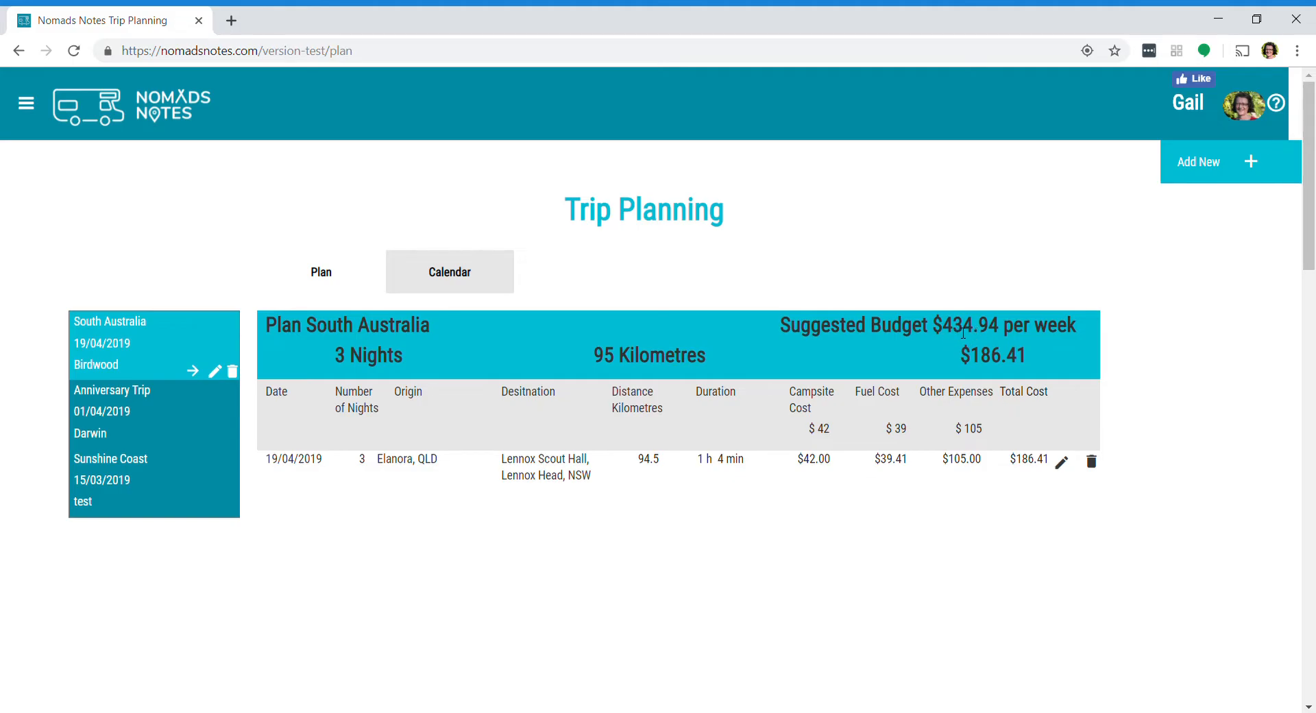
# - Add a new segment to the South Australia plan with destination Goulburn NSW, Australia, and compose its route
pyautogui.click(1198, 170)
pyautogui.click(1205, 265)
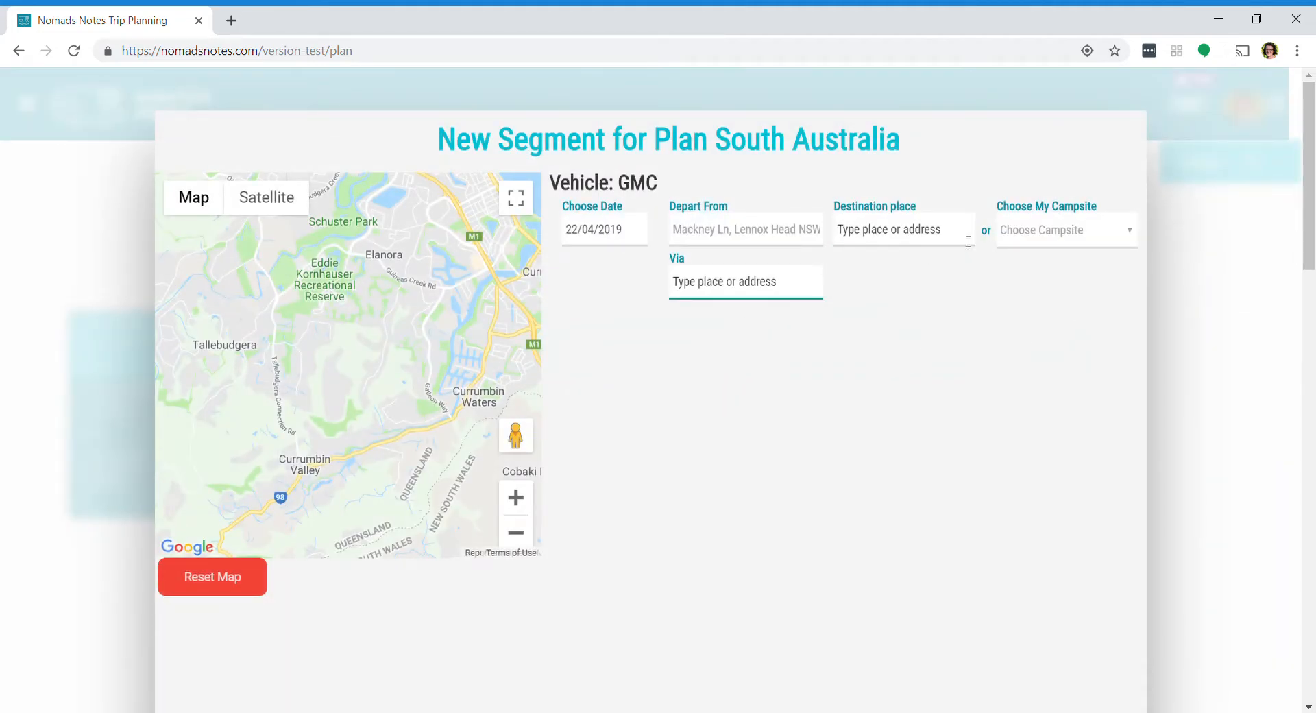
pyautogui.click(905, 241)
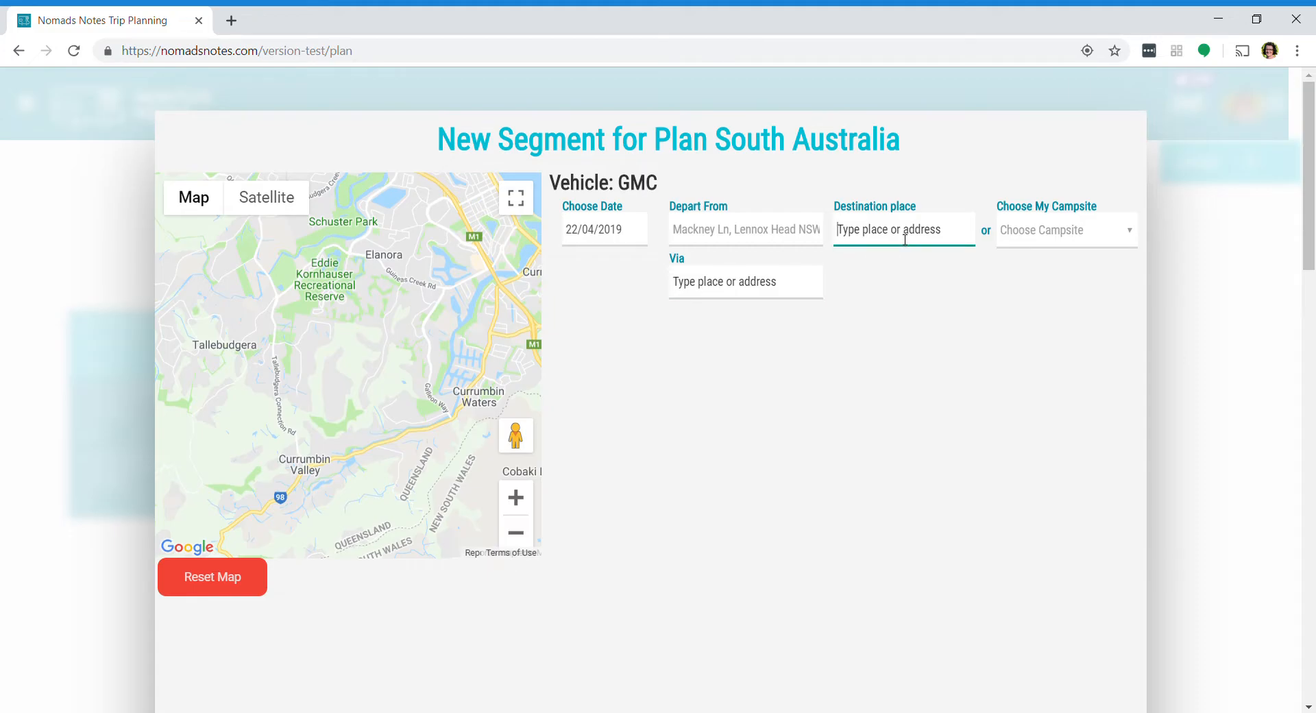
pyautogui.write('Goulbour')
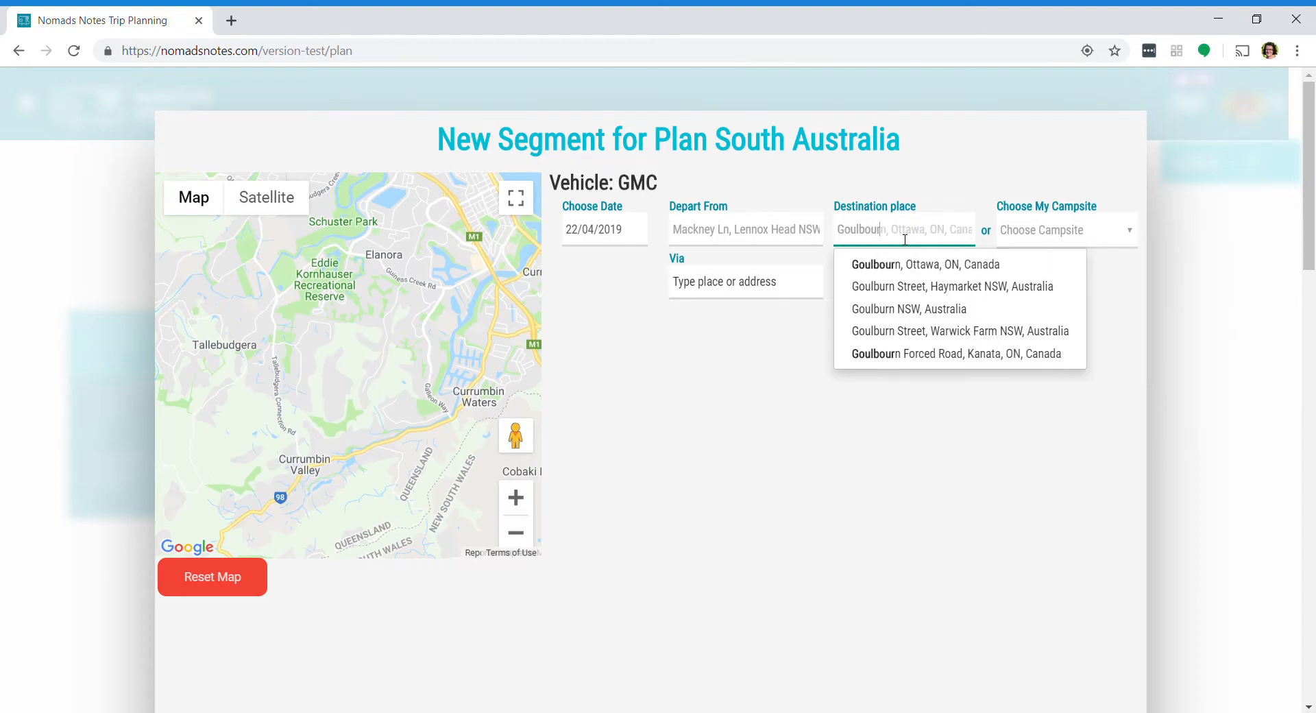
pyautogui.click(887, 306)
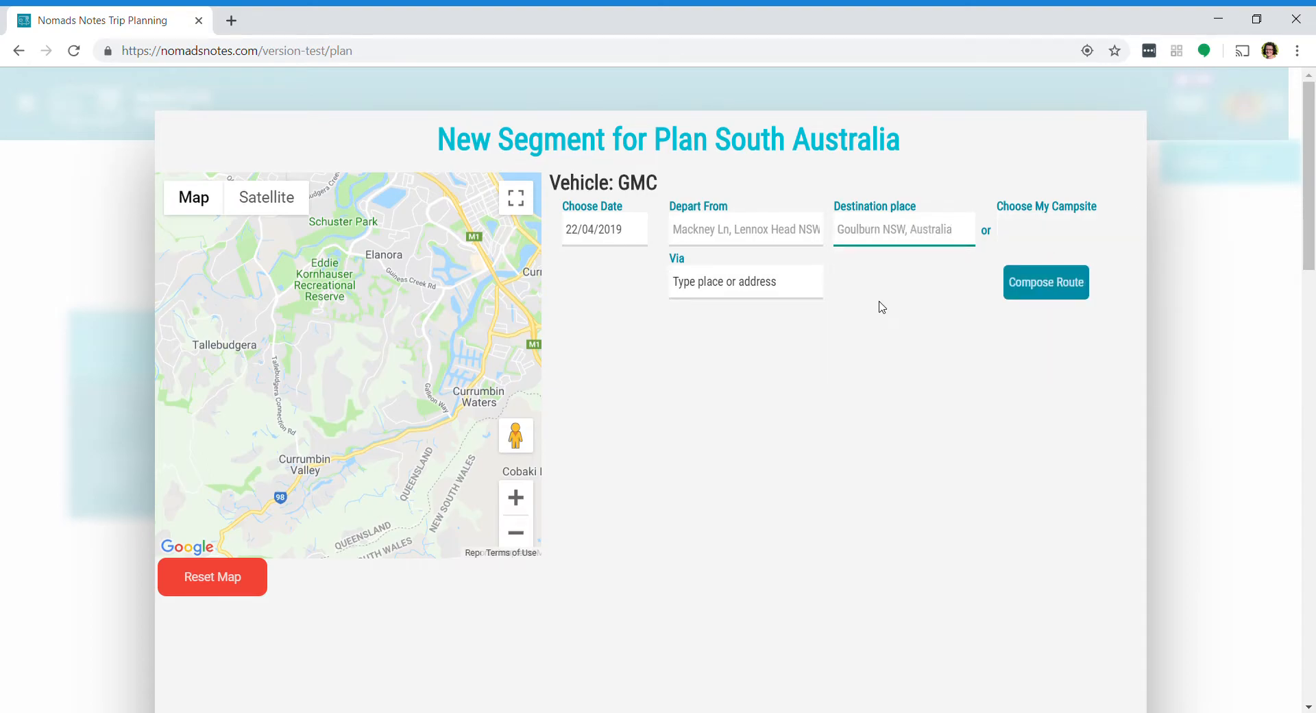
pyautogui.click(1033, 288)
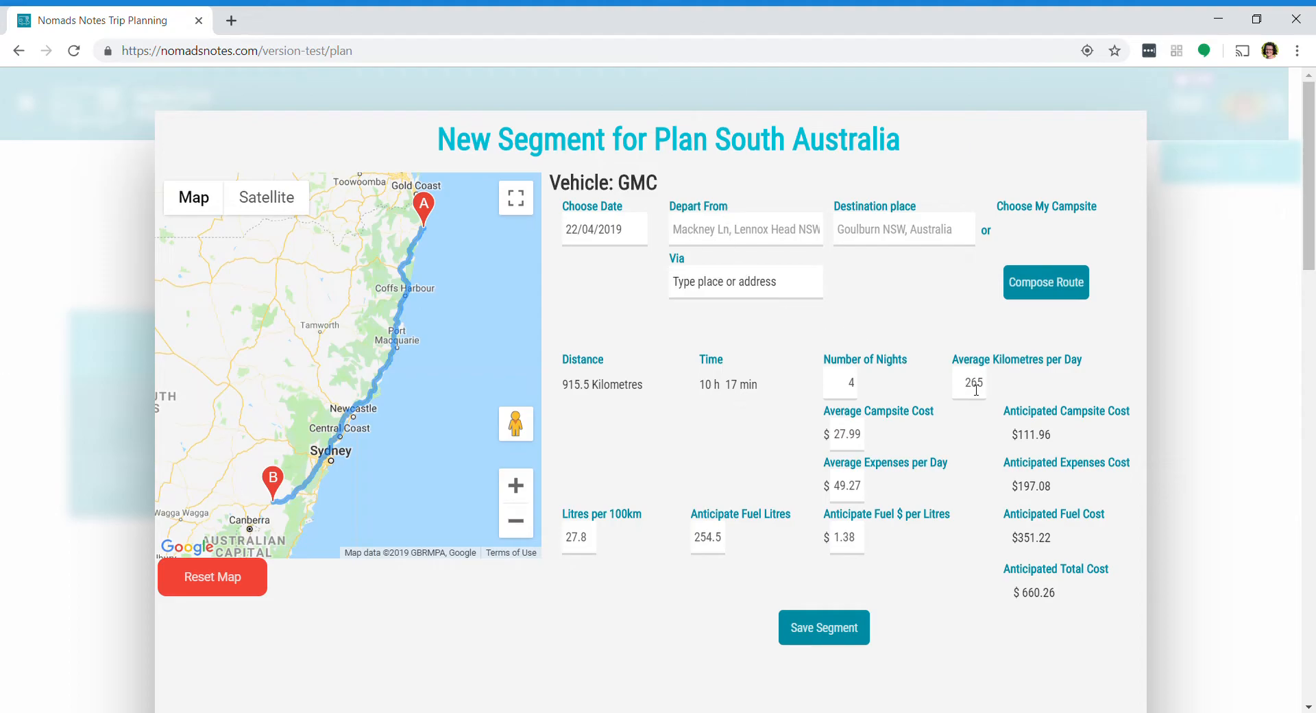
# - Set the Goulburn segment's number of nights to 2 and its average campsite cost to $0
pyautogui.doubleClick(852, 384)
pyautogui.write('2')
pyautogui.doubleClick(841, 441)
pyautogui.click(848, 436)
pyautogui.moveTo(841, 441); pyautogui.dragTo(868, 439)
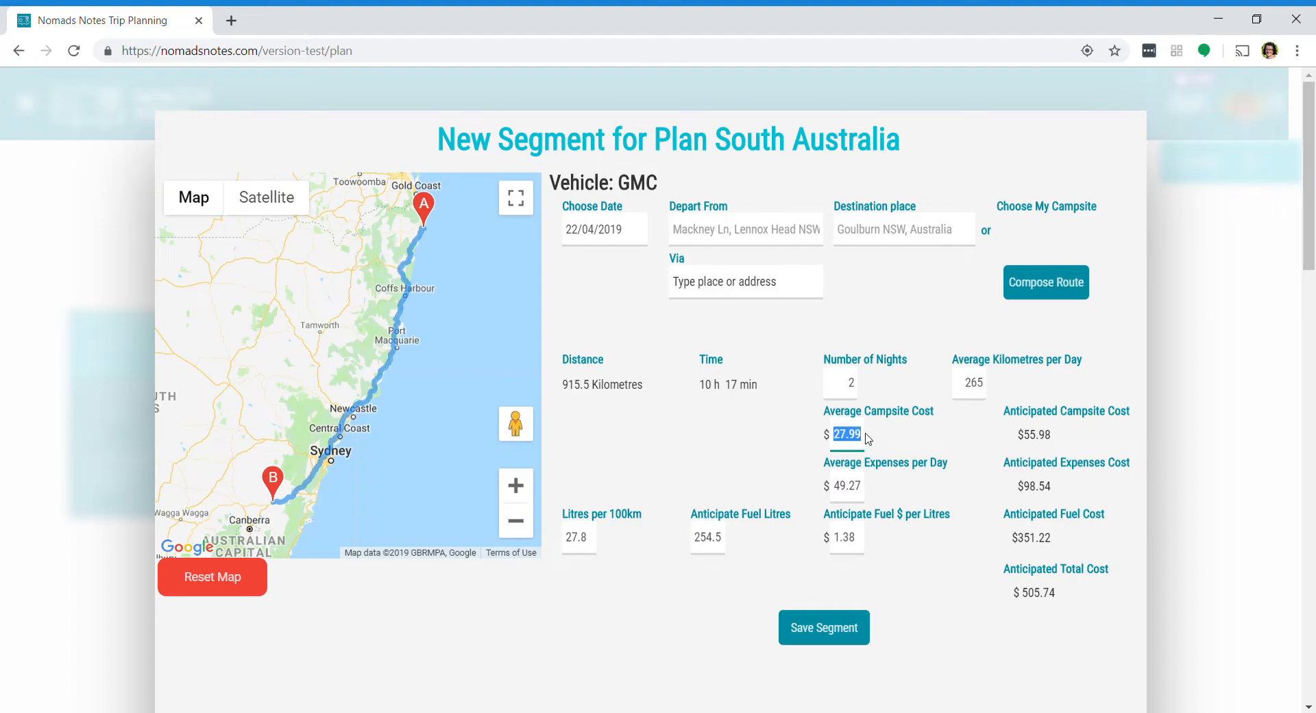
pyautogui.write('0')
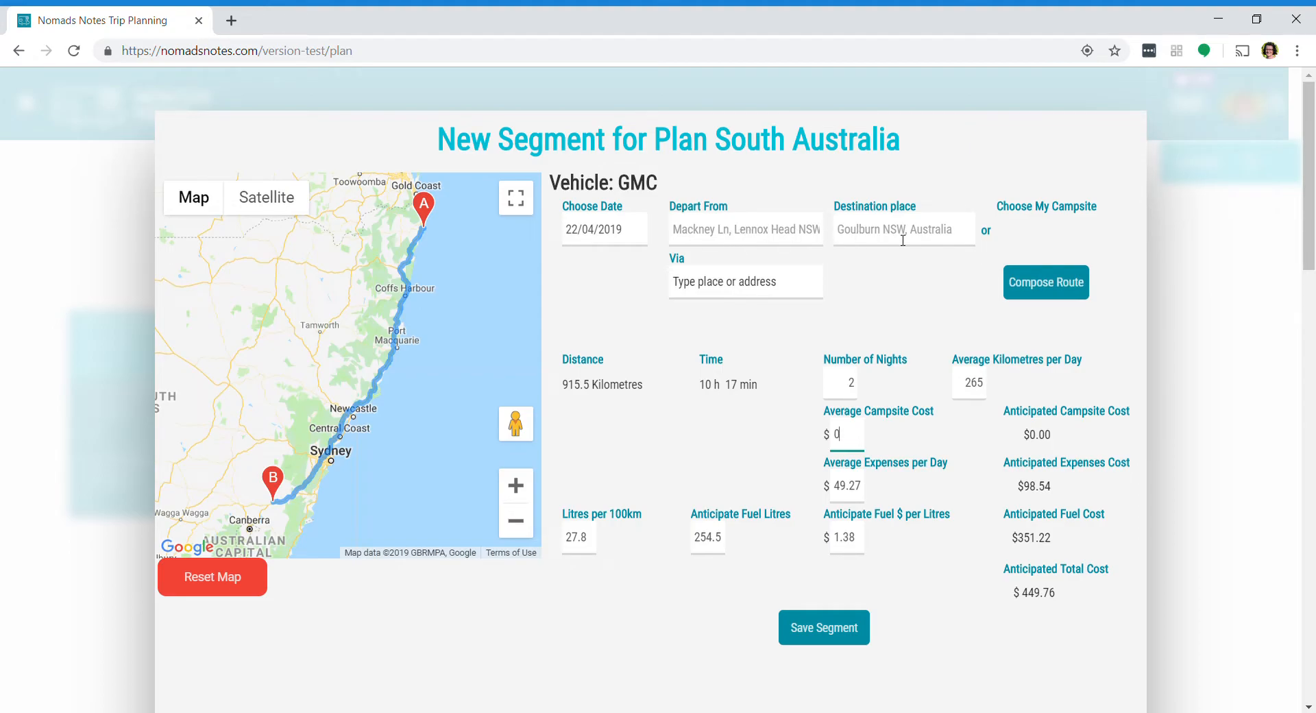
# - Add Sydney Opera House, Sydney NSW, as a via stop on the way to Goulburn
pyautogui.scroll(2, 374, 409)
pyautogui.scroll(-1, 372, 411)
pyautogui.scroll(3, 373, 367)
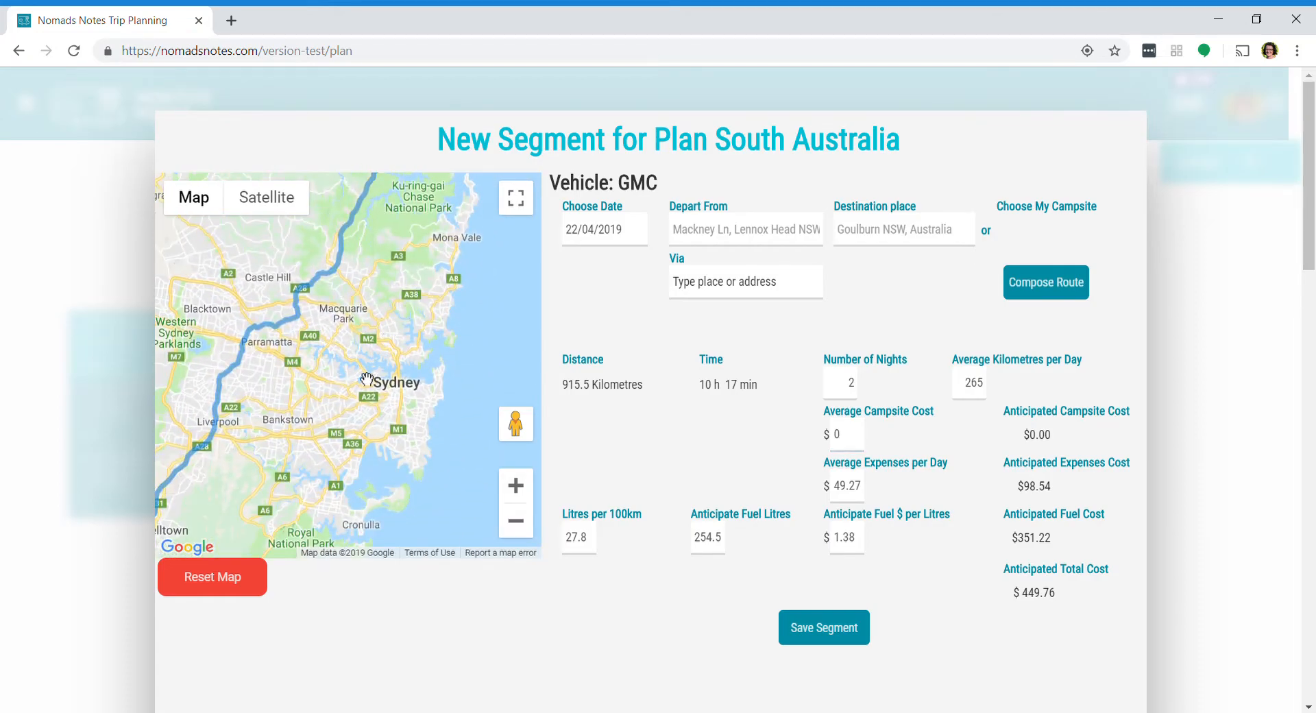
pyautogui.scroll(1, 373, 366)
pyautogui.scroll(-1, 369, 376)
pyautogui.click(726, 285)
pyautogui.write('Synd')
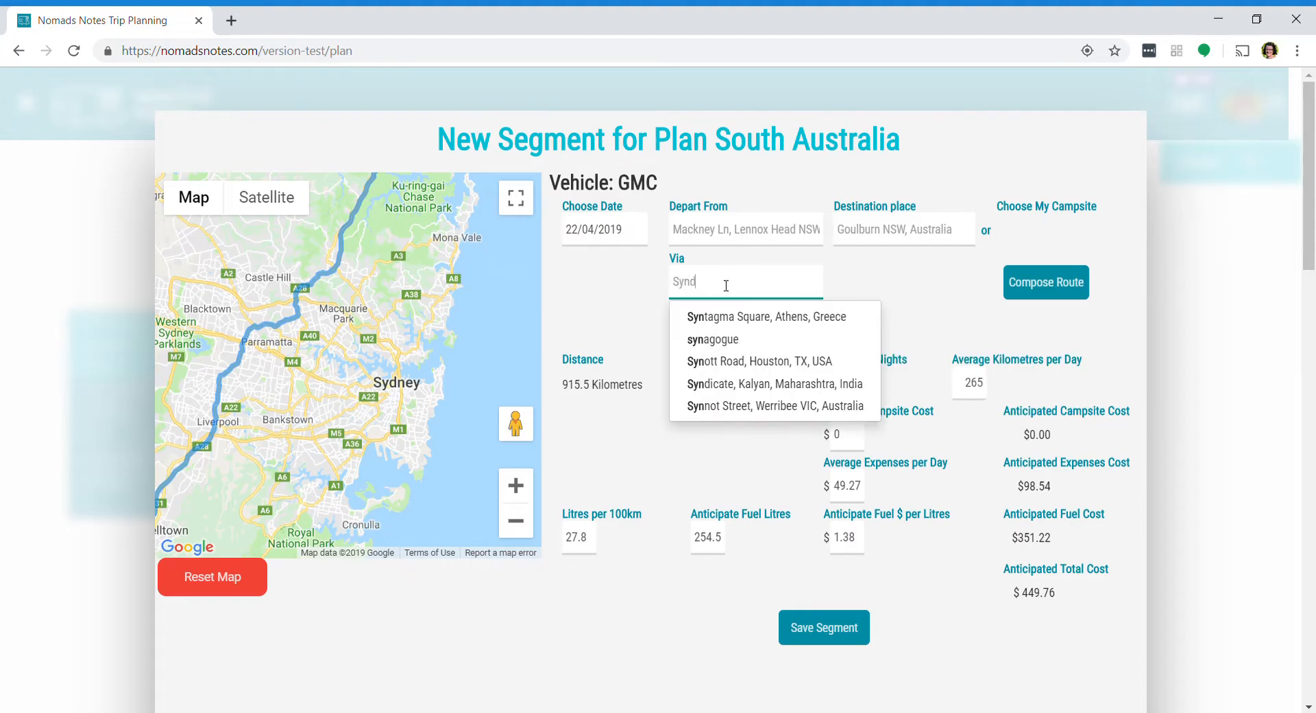
pyautogui.write('ey operat')
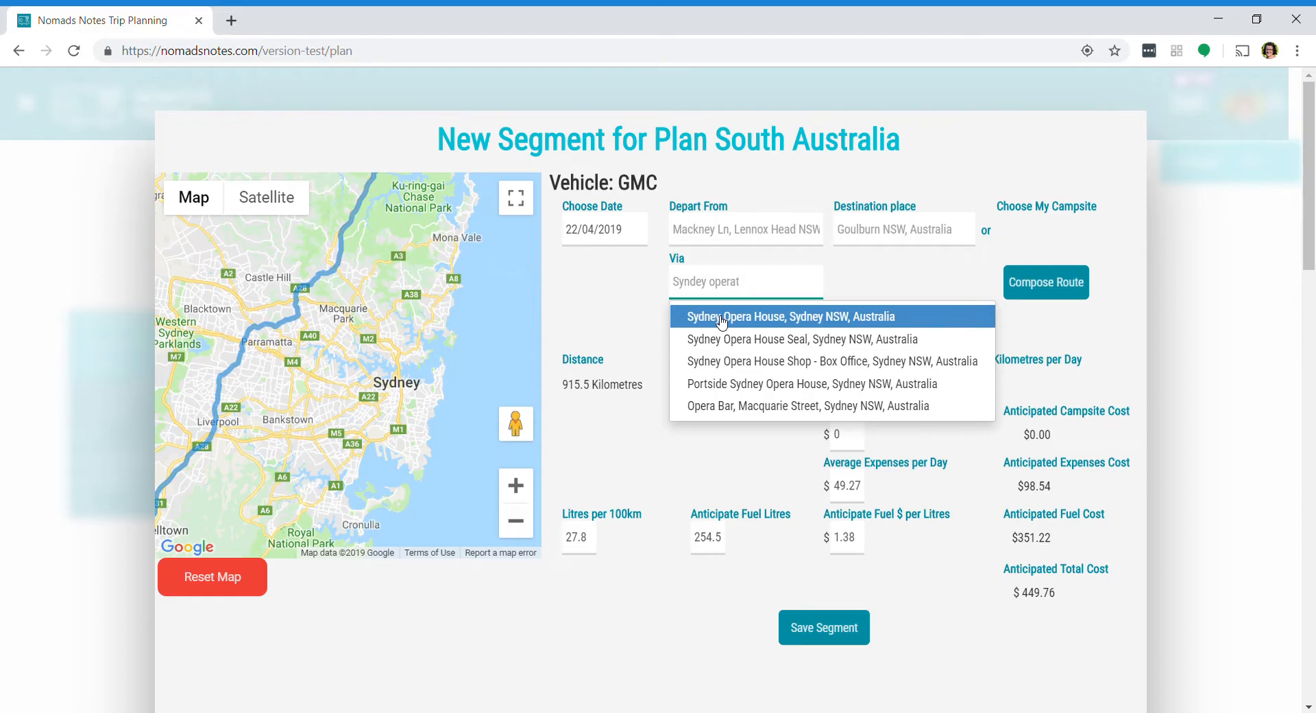
pyautogui.click(721, 320)
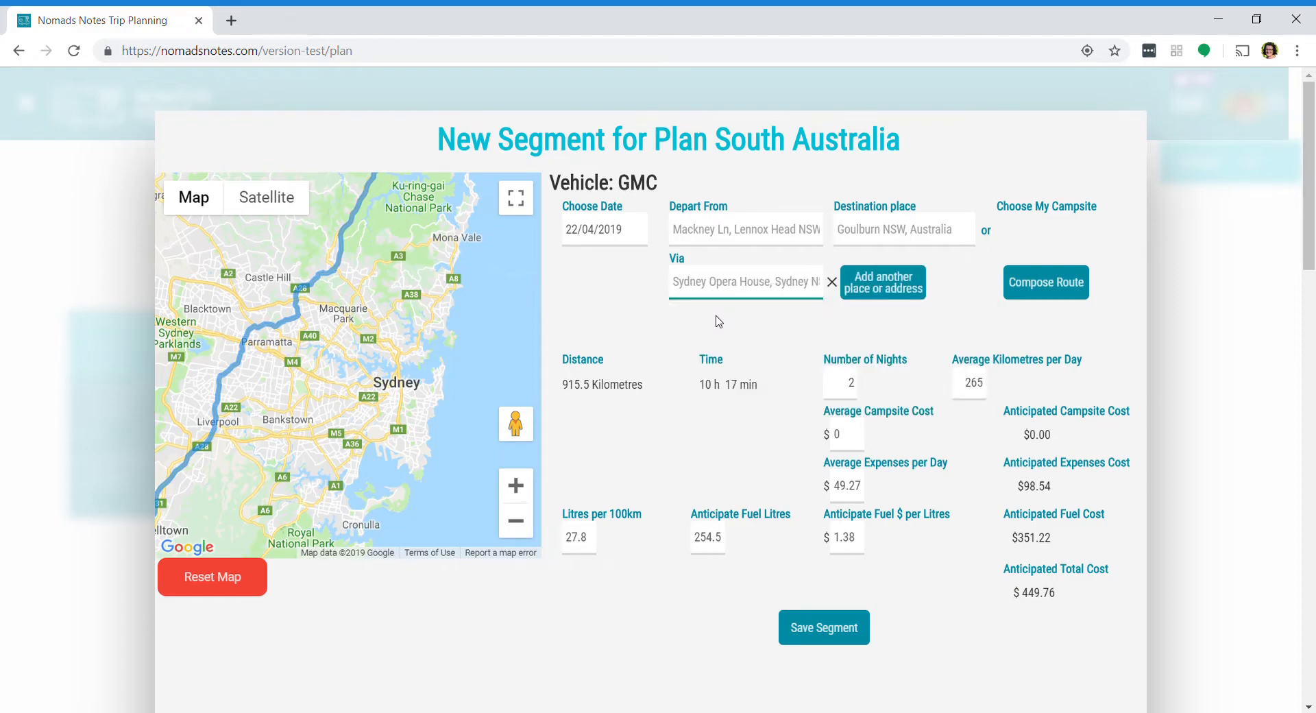
# - Add Sydney Olympic Park NSW as a second via stop and remove it again
pyautogui.click(869, 287)
pyautogui.click(788, 334)
pyautogui.write('sy')
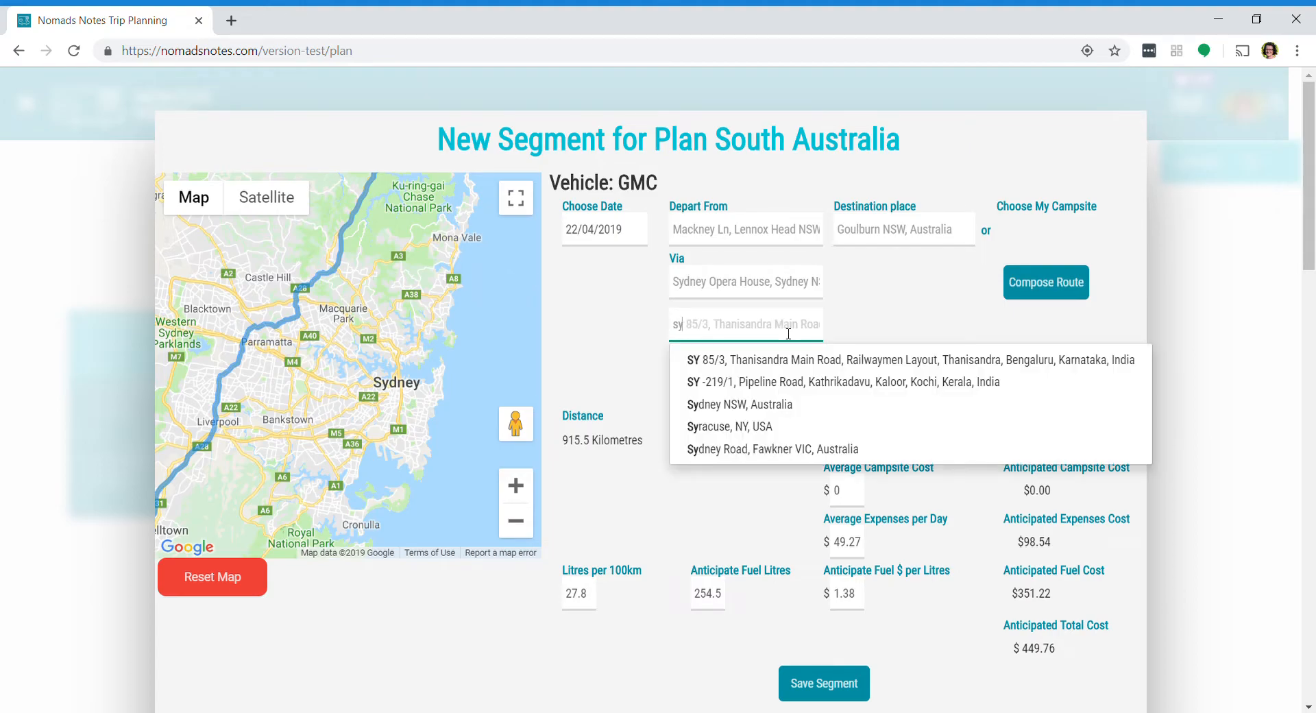
pyautogui.write('dn')
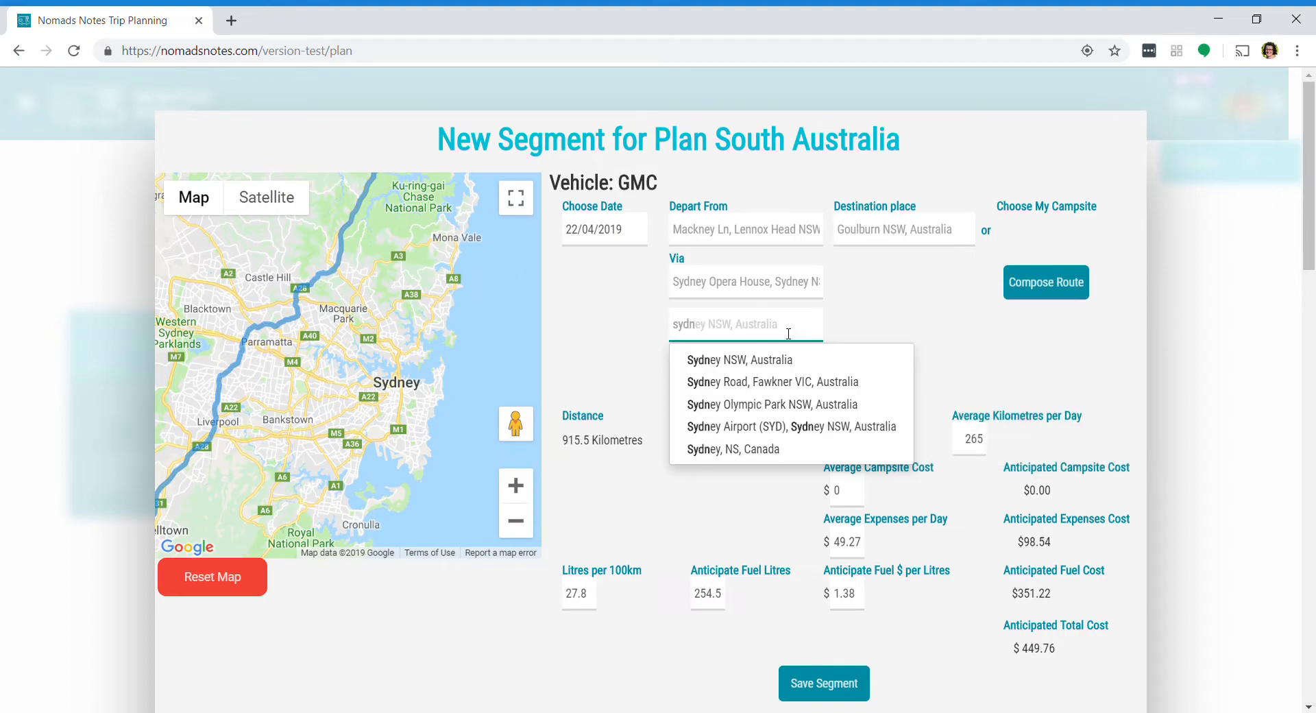
pyautogui.click(815, 408)
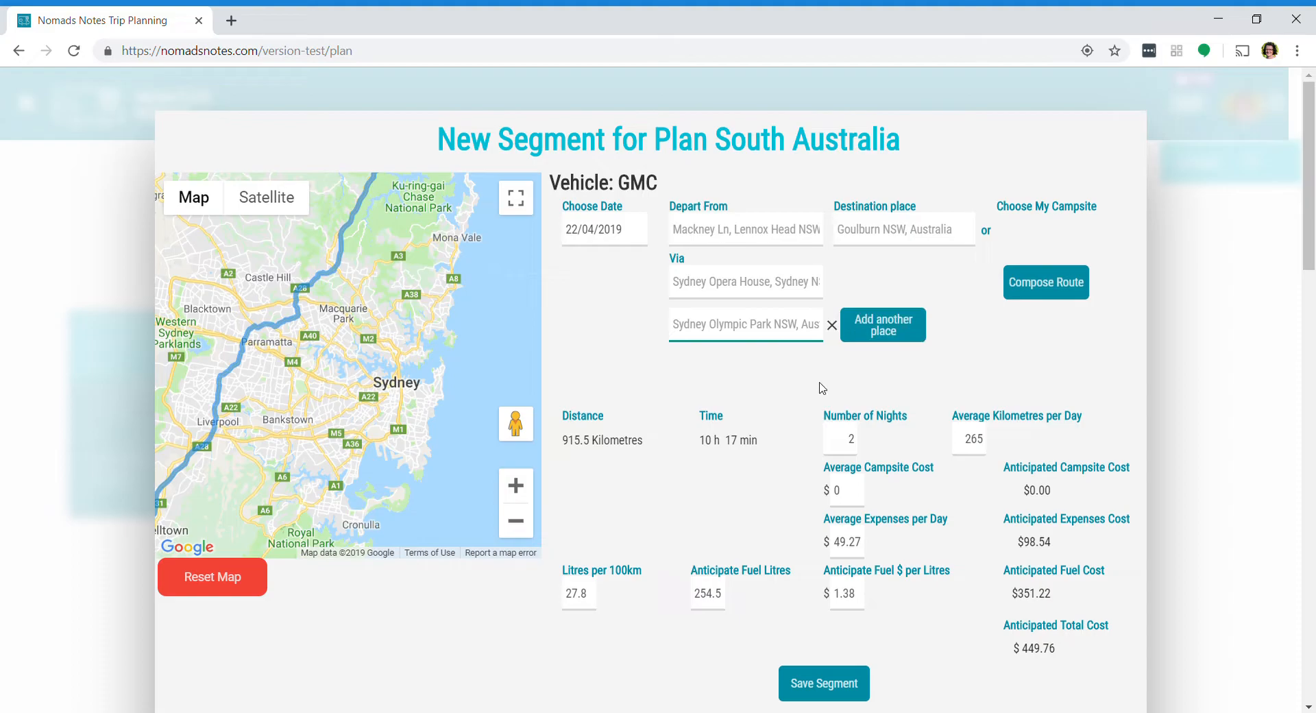
pyautogui.click(832, 326)
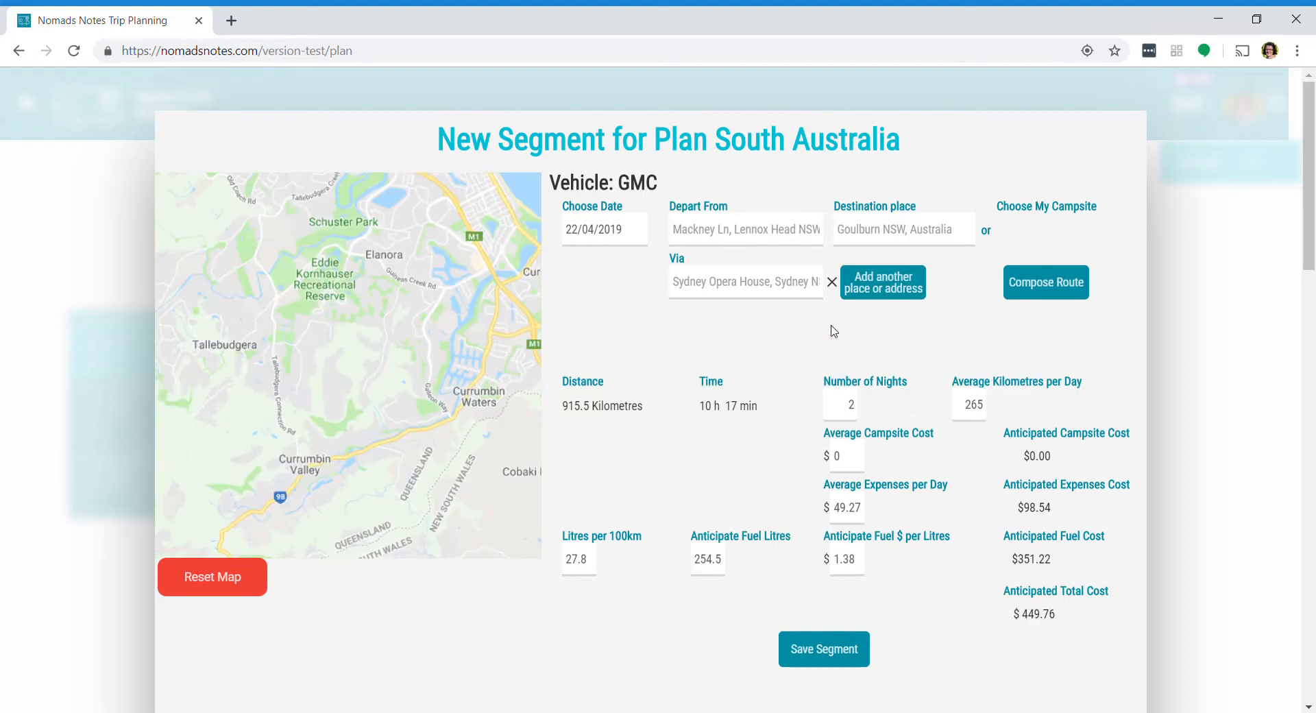
# - Compose the route via Sydney Opera House and examine its path through and south of Sydney on the map
pyautogui.click(1039, 288)
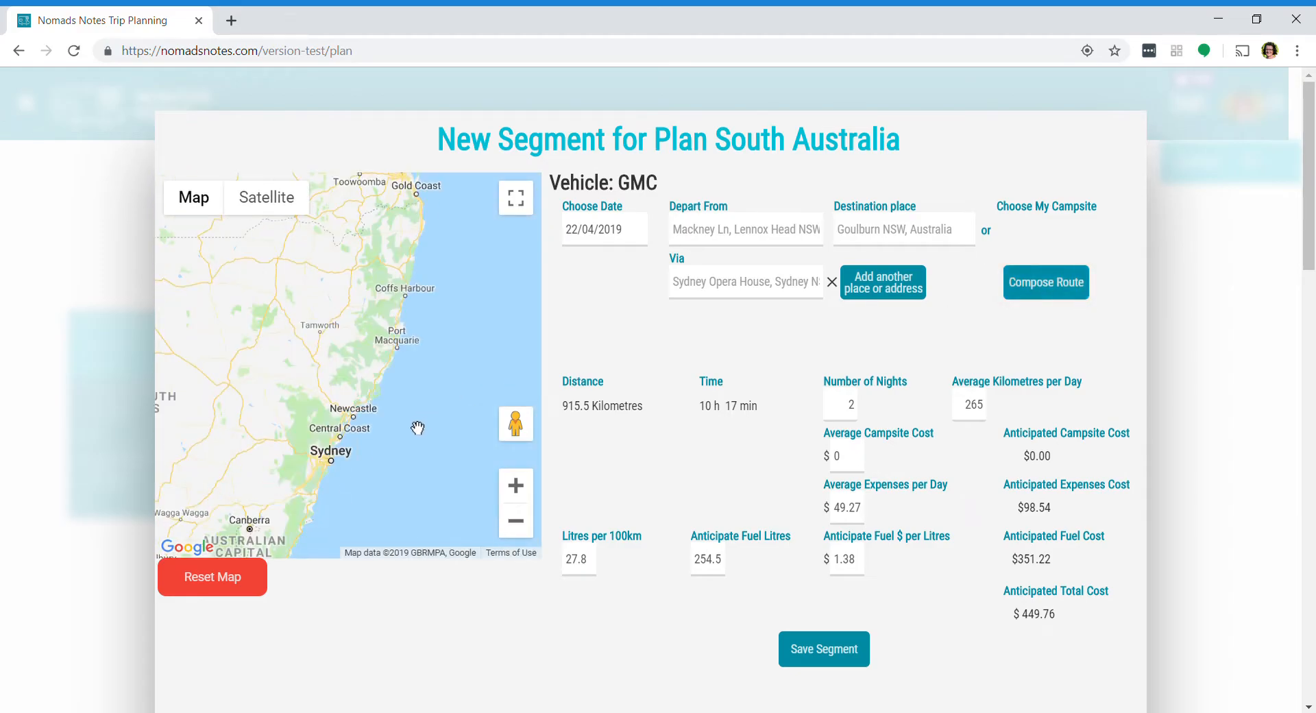
pyautogui.scroll(3, 346, 449)
pyautogui.moveTo(341, 457); pyautogui.dragTo(477, 325)
pyautogui.scroll(1, 381, 432)
pyautogui.moveTo(382, 432); pyautogui.dragTo(439, 331)
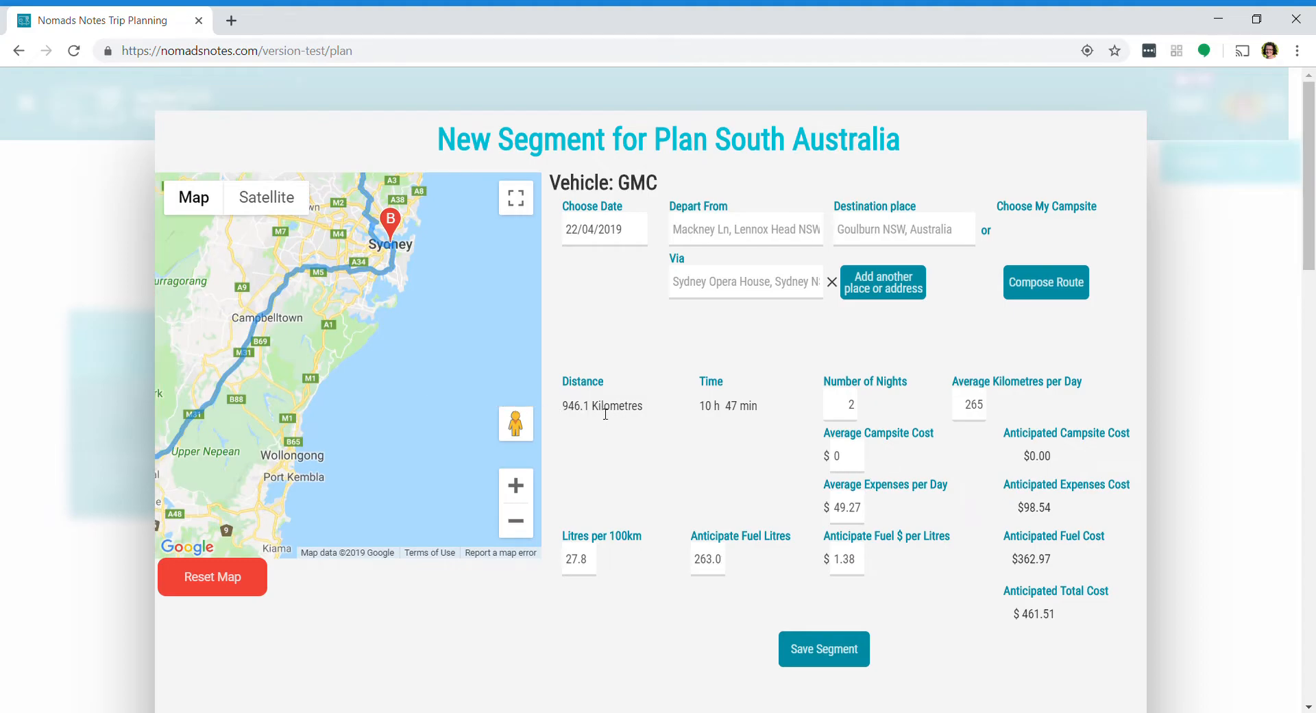
pyautogui.scroll(-1, 363, 342)
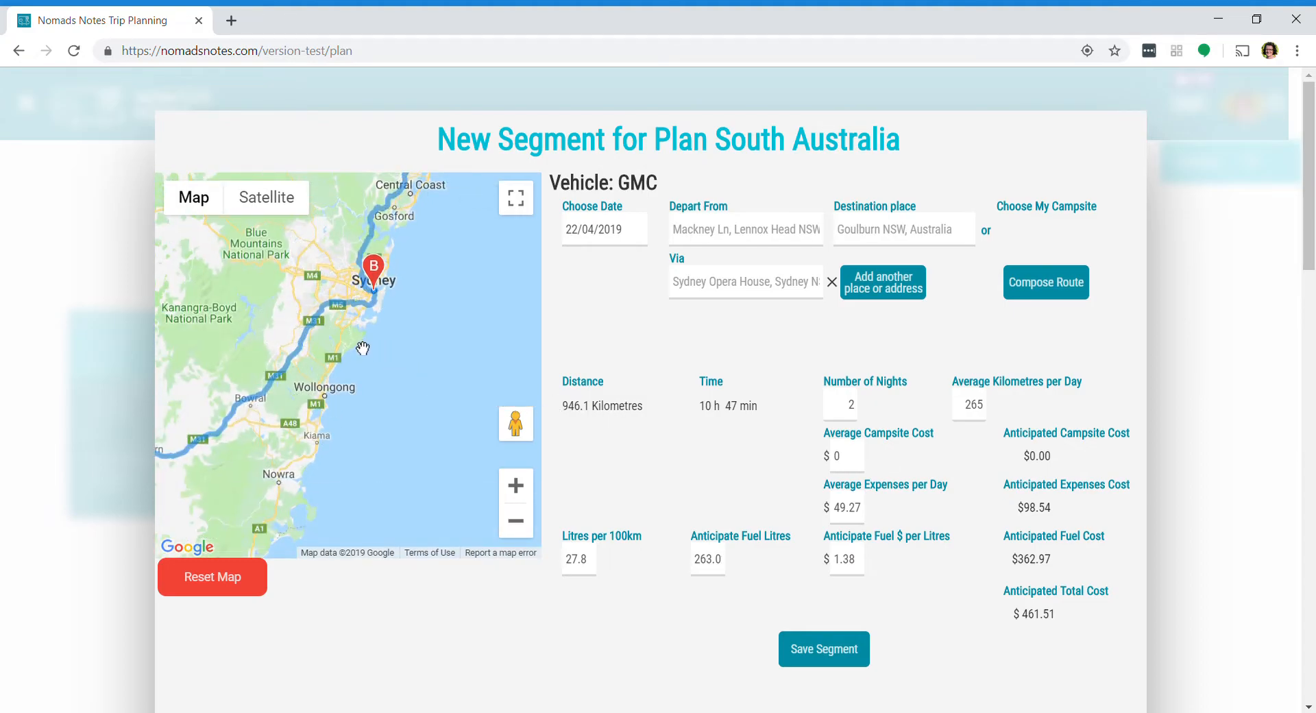
pyautogui.scroll(1, 360, 364)
pyautogui.scroll(1, 359, 364)
pyautogui.scroll(-1, 360, 364)
pyautogui.moveTo(360, 326); pyautogui.dragTo(398, 341)
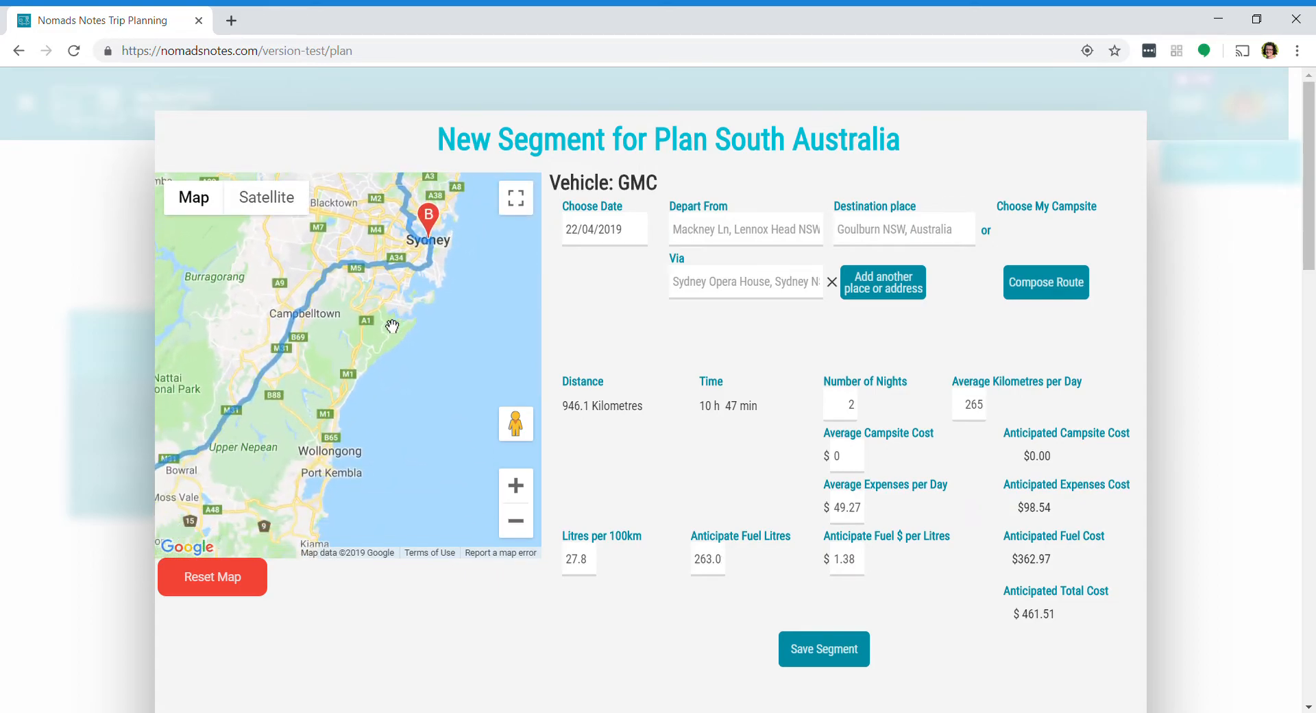
# - Recompose the Goulburn route without the Sydney Opera House stop and save the segment
pyautogui.click(832, 282)
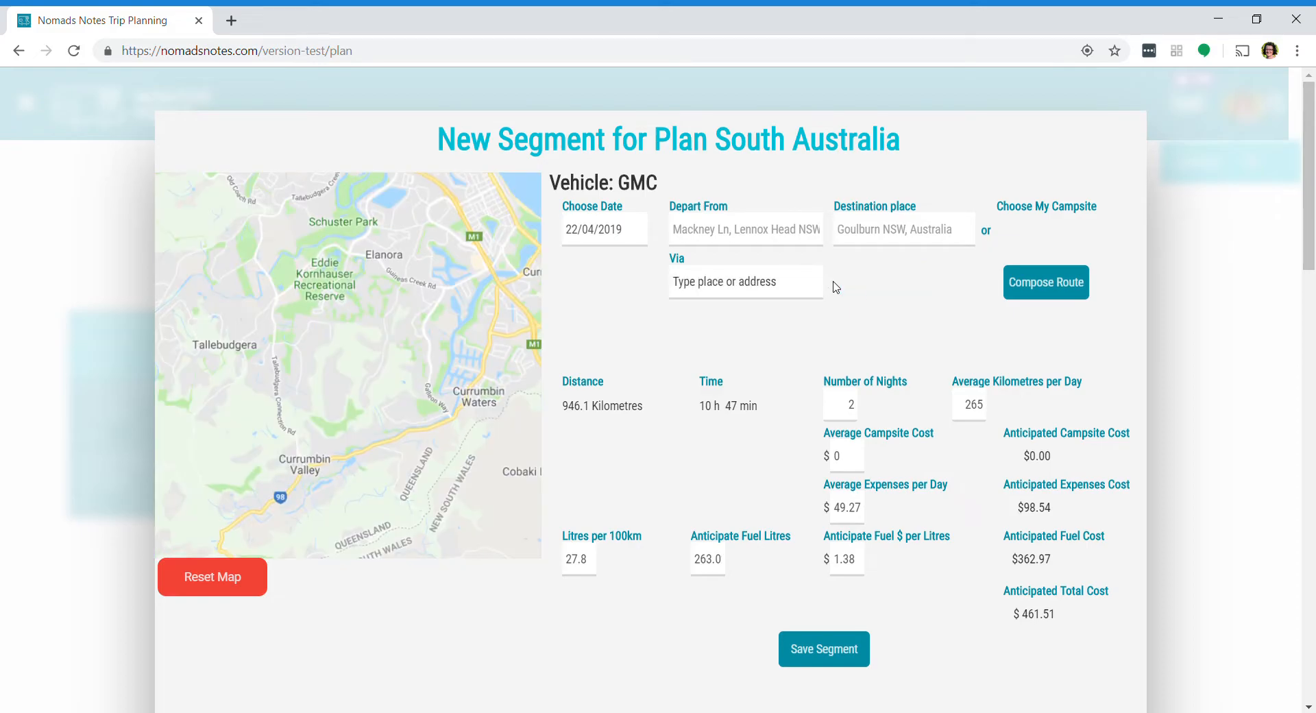
pyautogui.click(1039, 286)
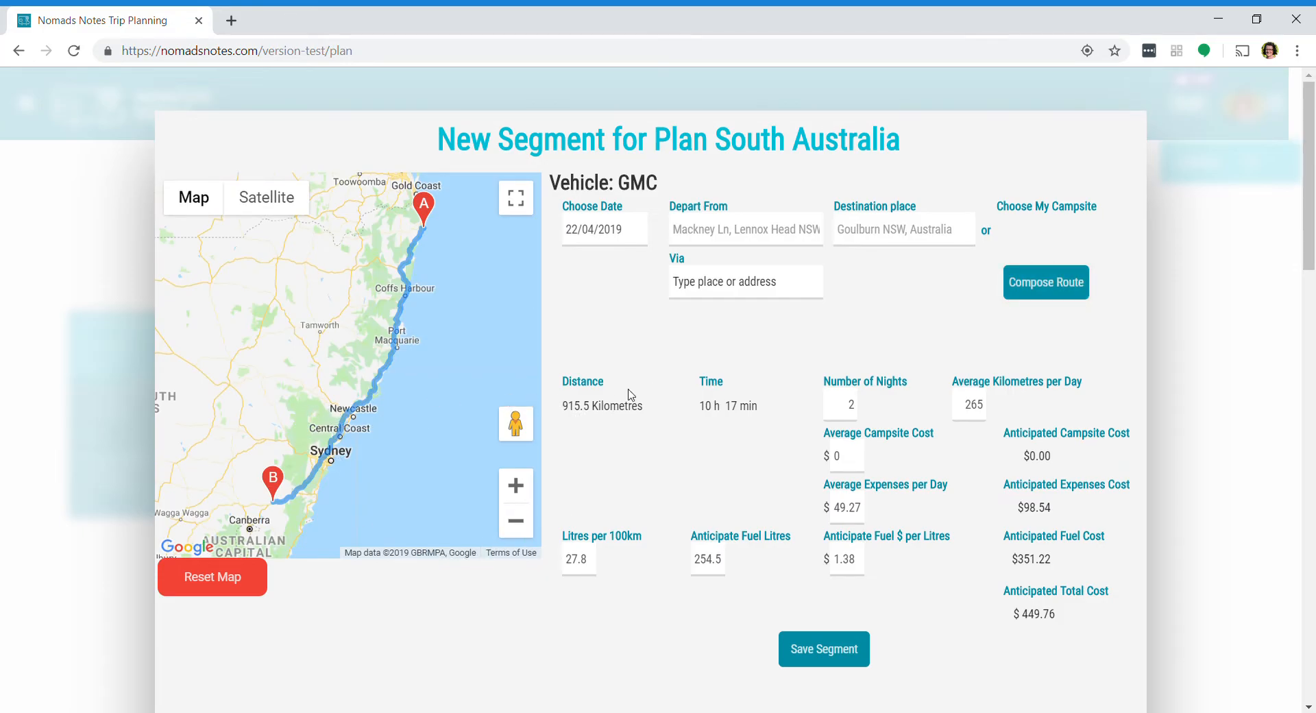
pyautogui.scroll(-3, 788, 466)
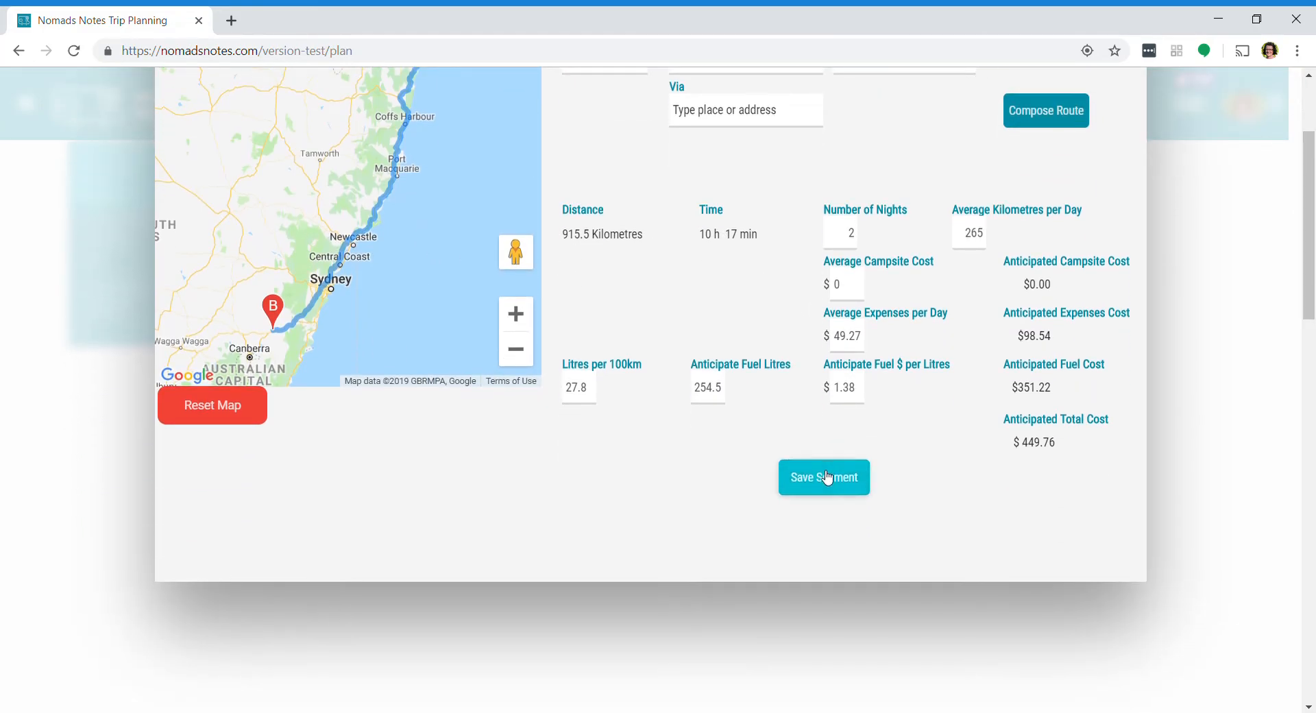
pyautogui.click(827, 477)
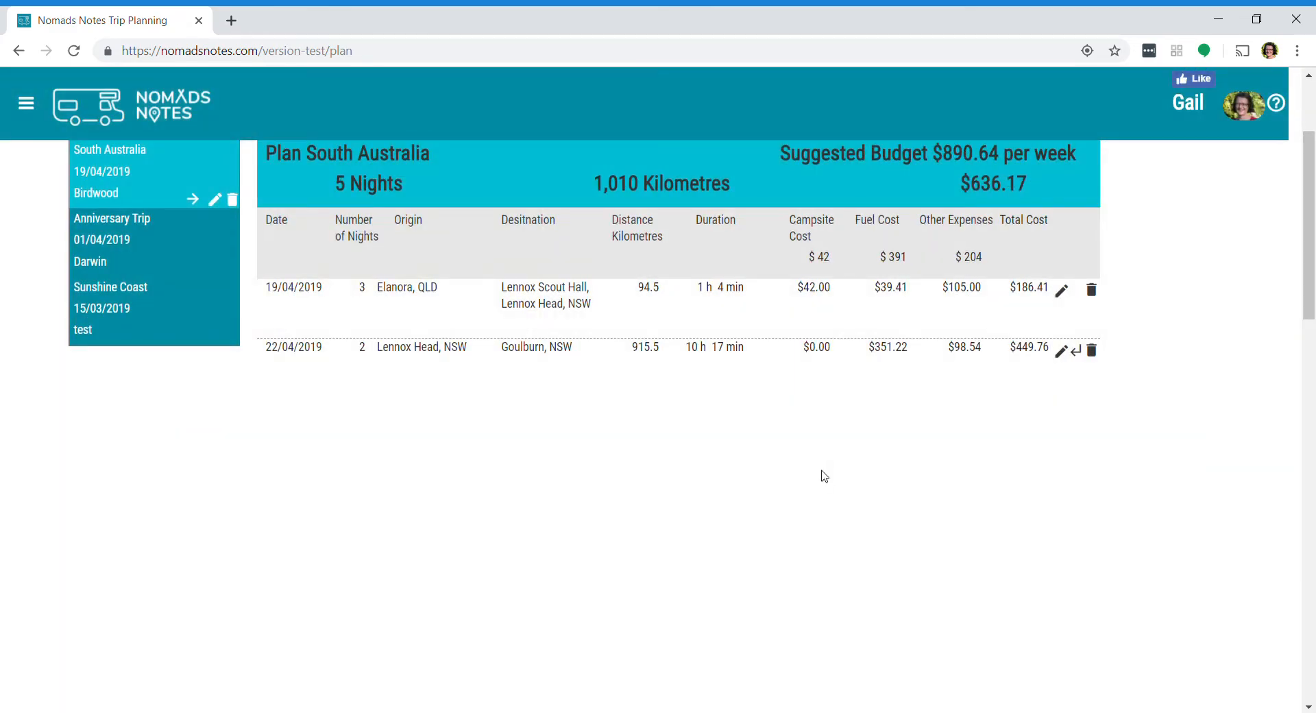
# - Add a new segment from Goulburn with the saved campsite Mum's as destination and compose its route
pyautogui.scroll(3, 619, 473)
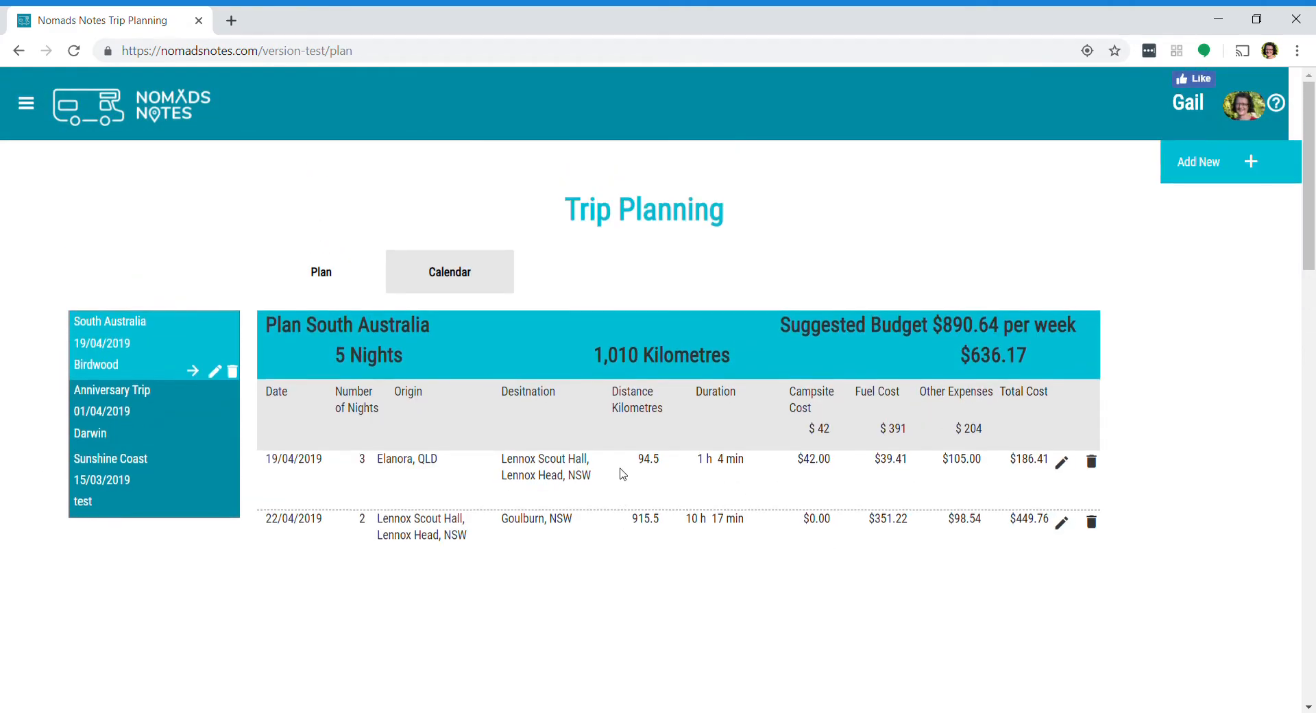
pyautogui.click(1200, 168)
pyautogui.click(1199, 264)
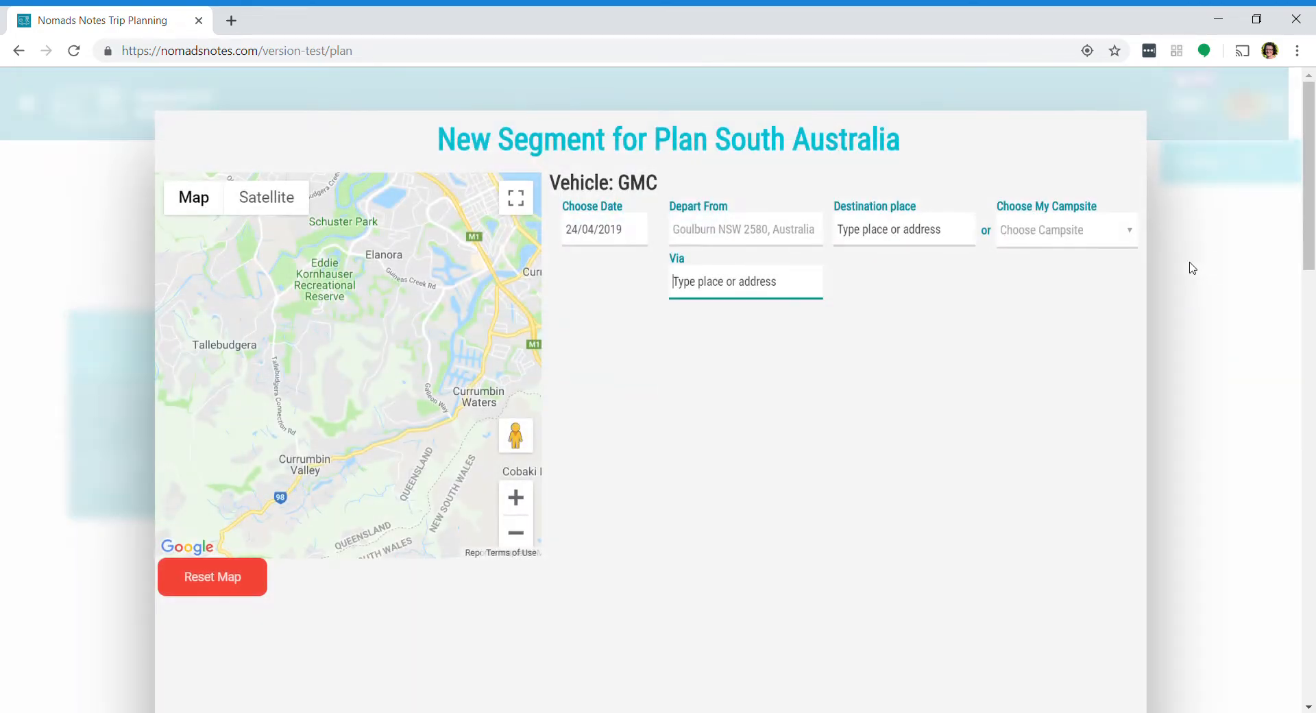
pyautogui.click(1018, 227)
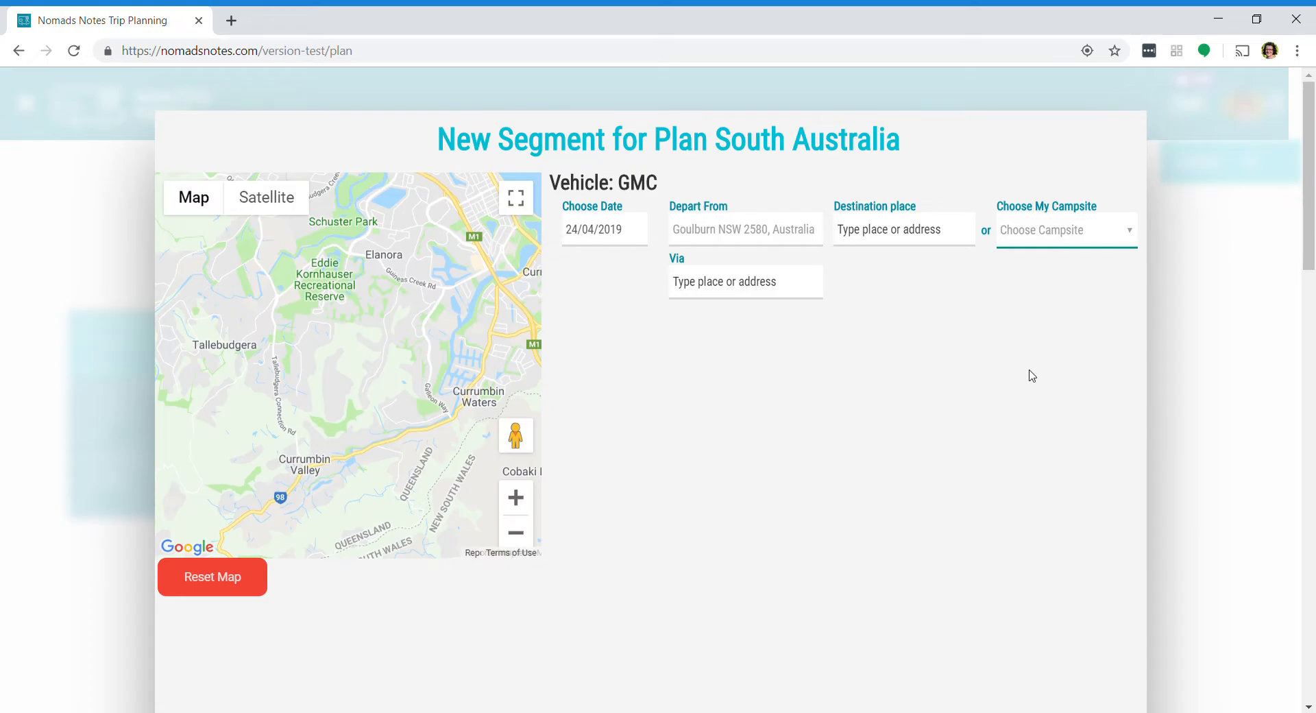
pyautogui.press('Down')
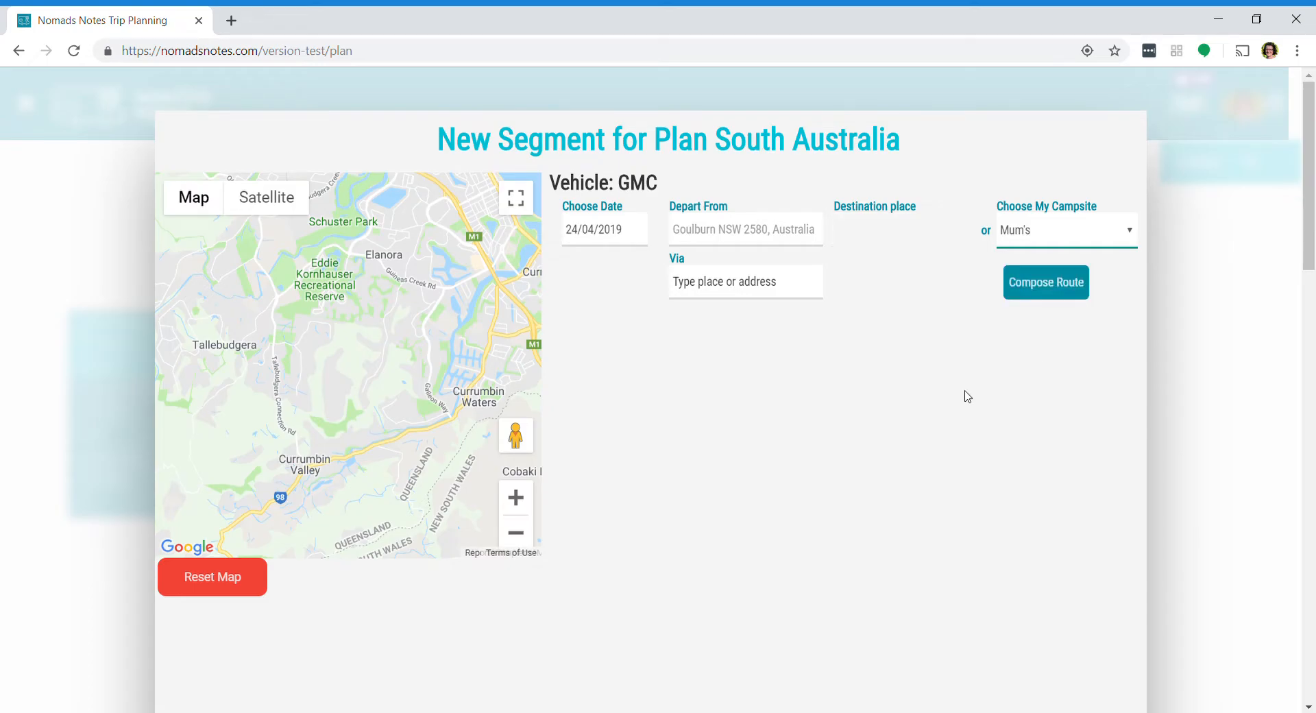
pyautogui.click(1051, 293)
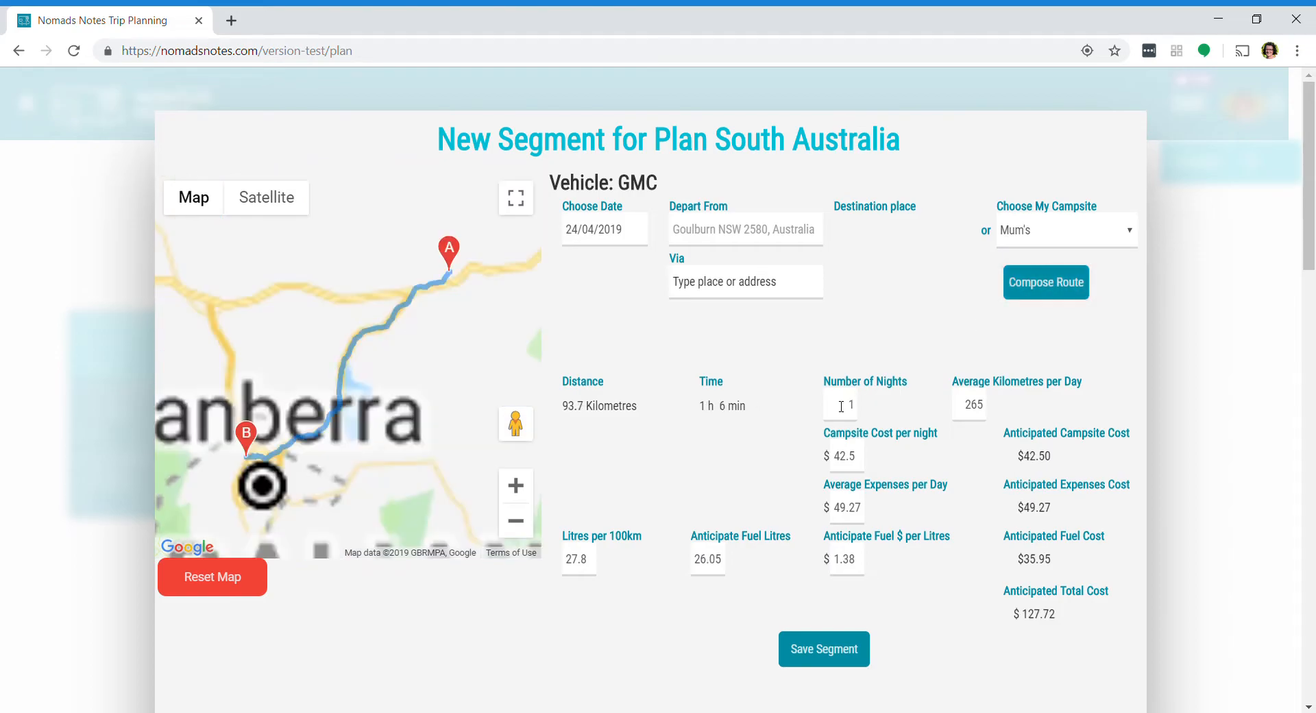
# - Set the campsite cost per night at Mum's to $0 and save the segment
pyautogui.doubleClick(848, 409)
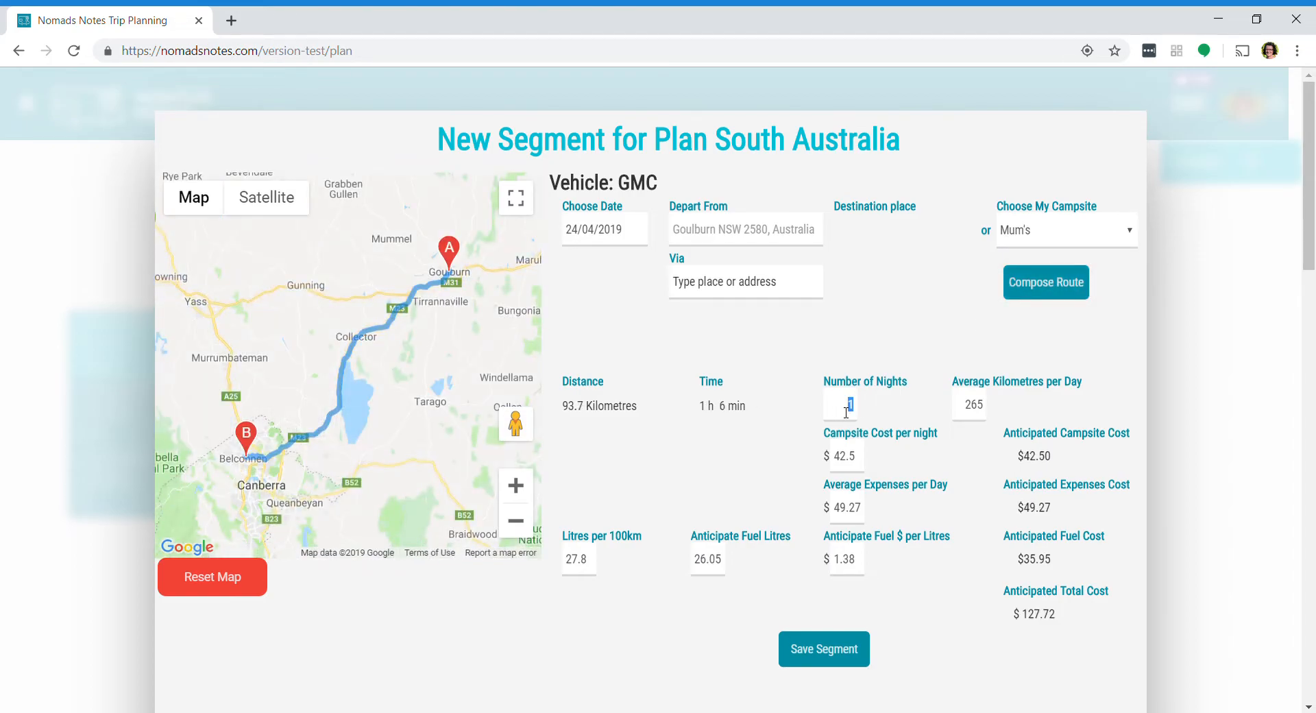
pyautogui.moveTo(858, 458); pyautogui.dragTo(816, 466)
pyautogui.write('0')
pyautogui.scroll(-2, 778, 458)
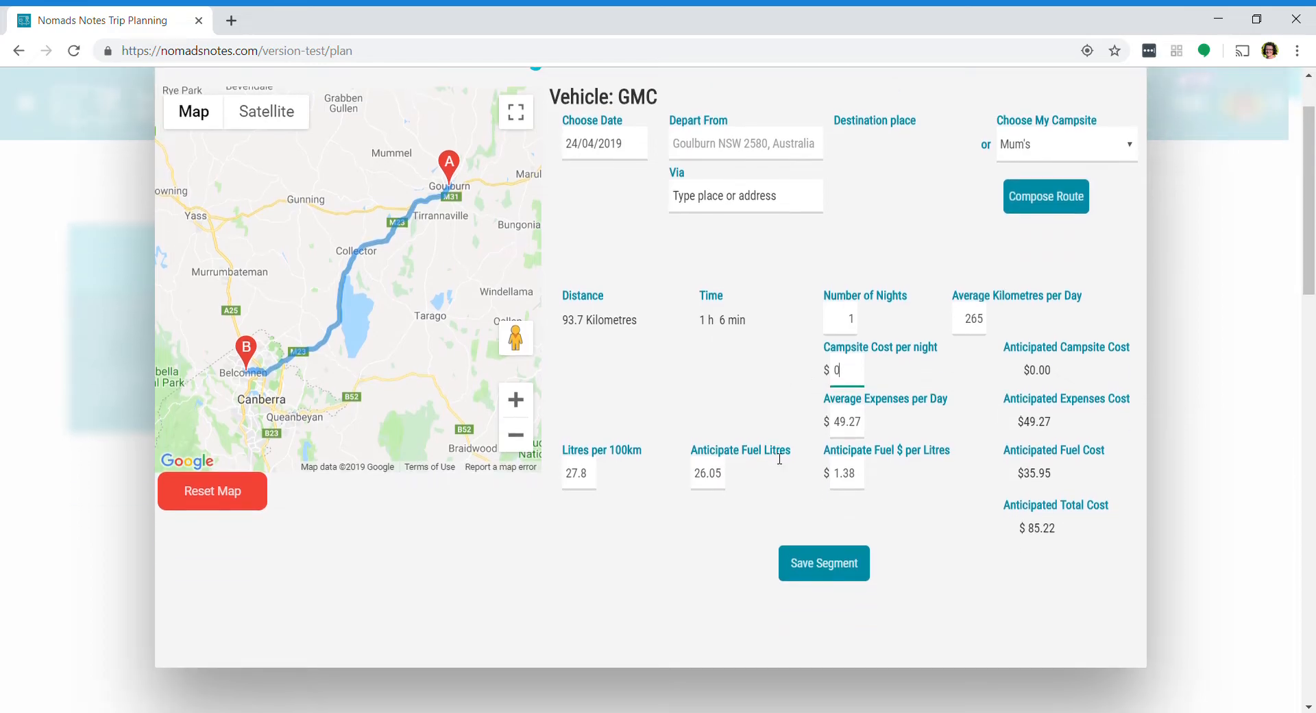
pyautogui.click(819, 568)
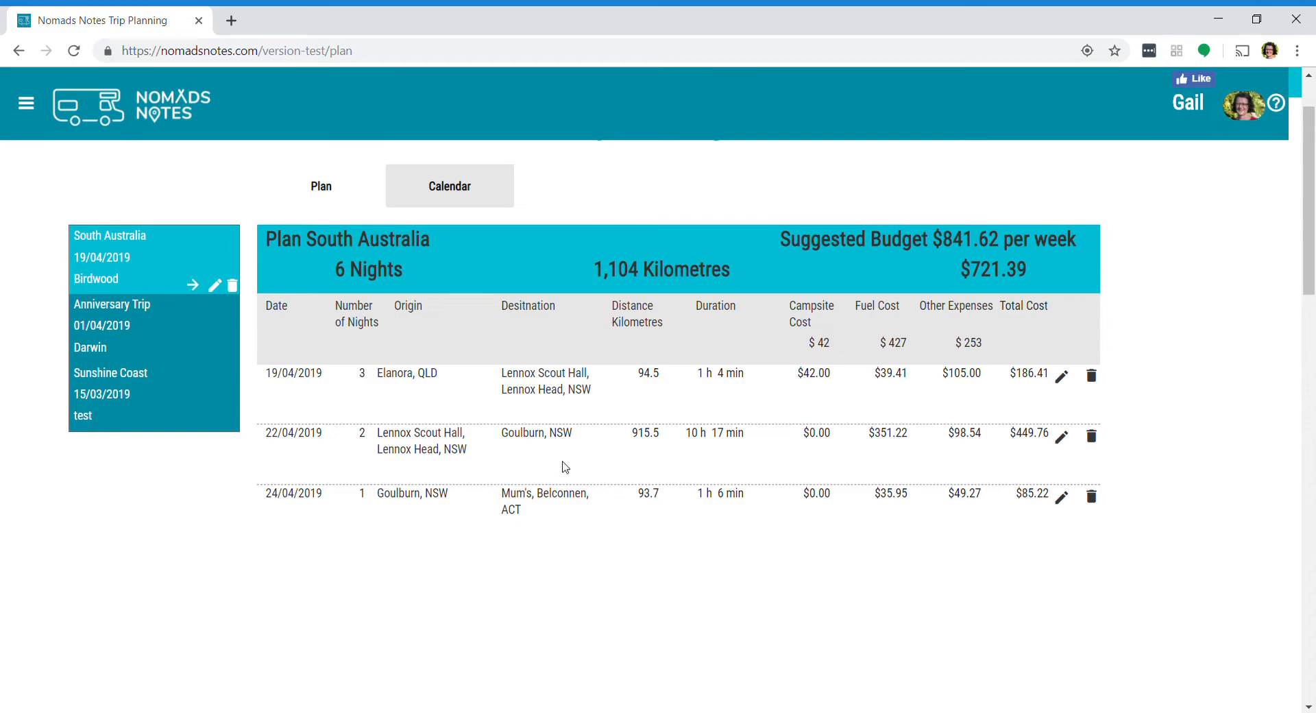
# - Add a new segment from Mum's with the saved Kalaru, NSW campsite as destination and compose its route
pyautogui.scroll(1, 992, 442)
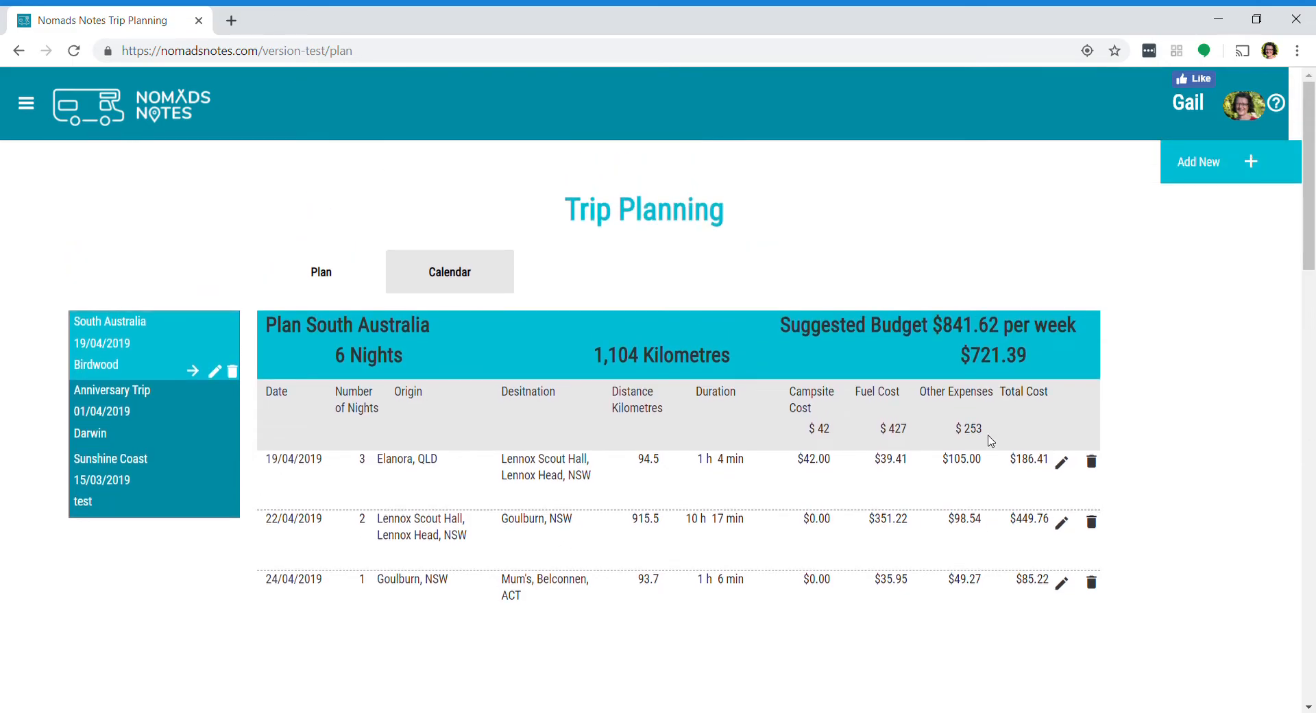
pyautogui.click(1193, 169)
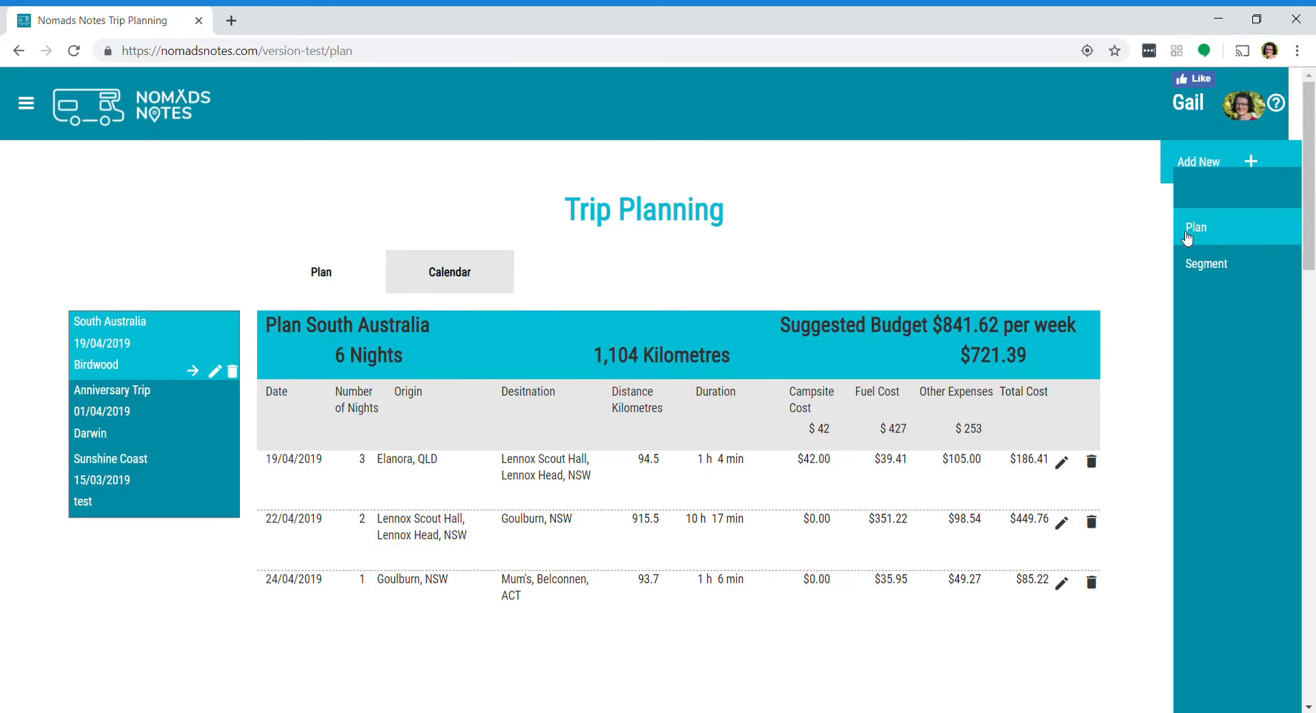
pyautogui.click(1203, 270)
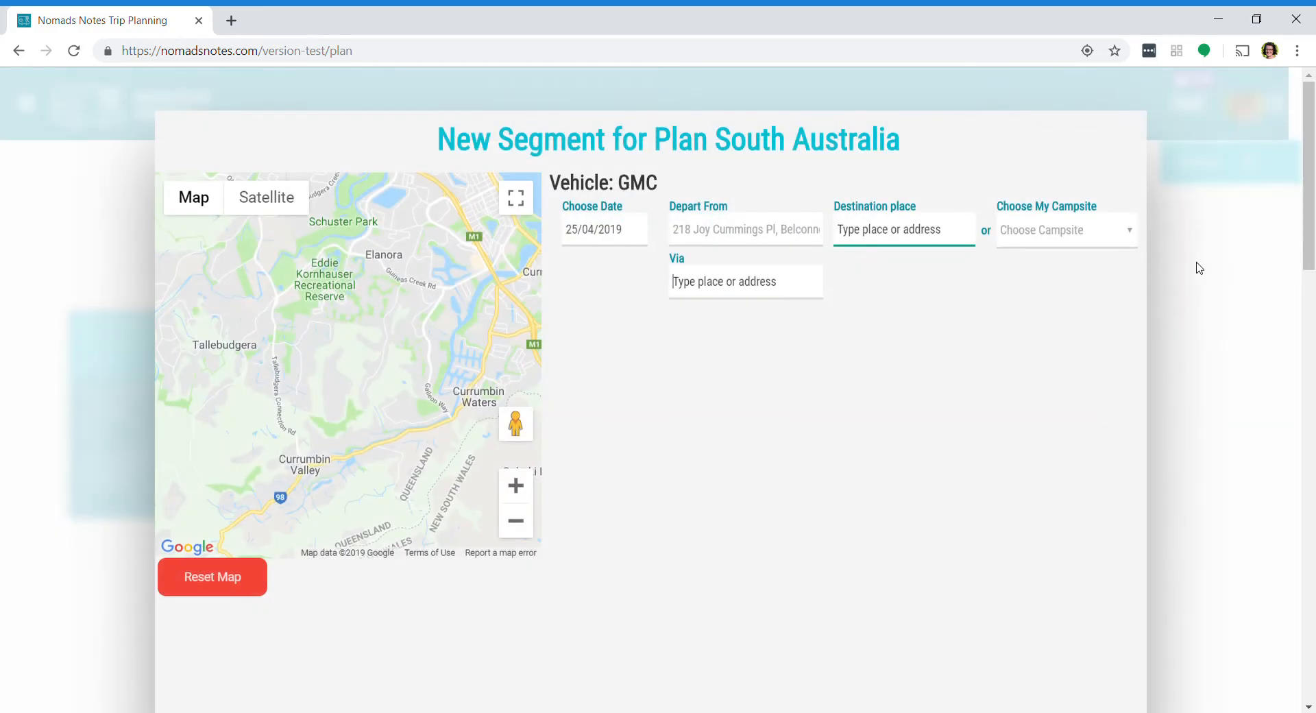
pyautogui.click(1025, 237)
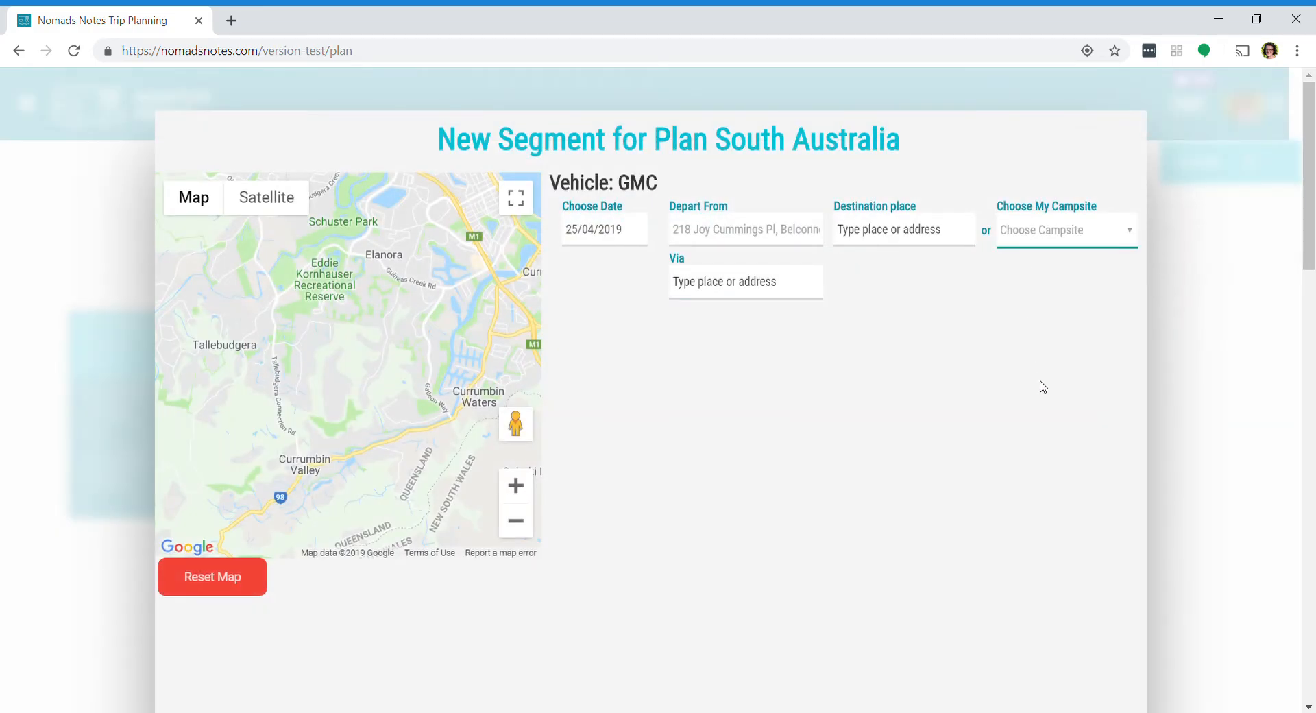
pyautogui.click(1026, 414)
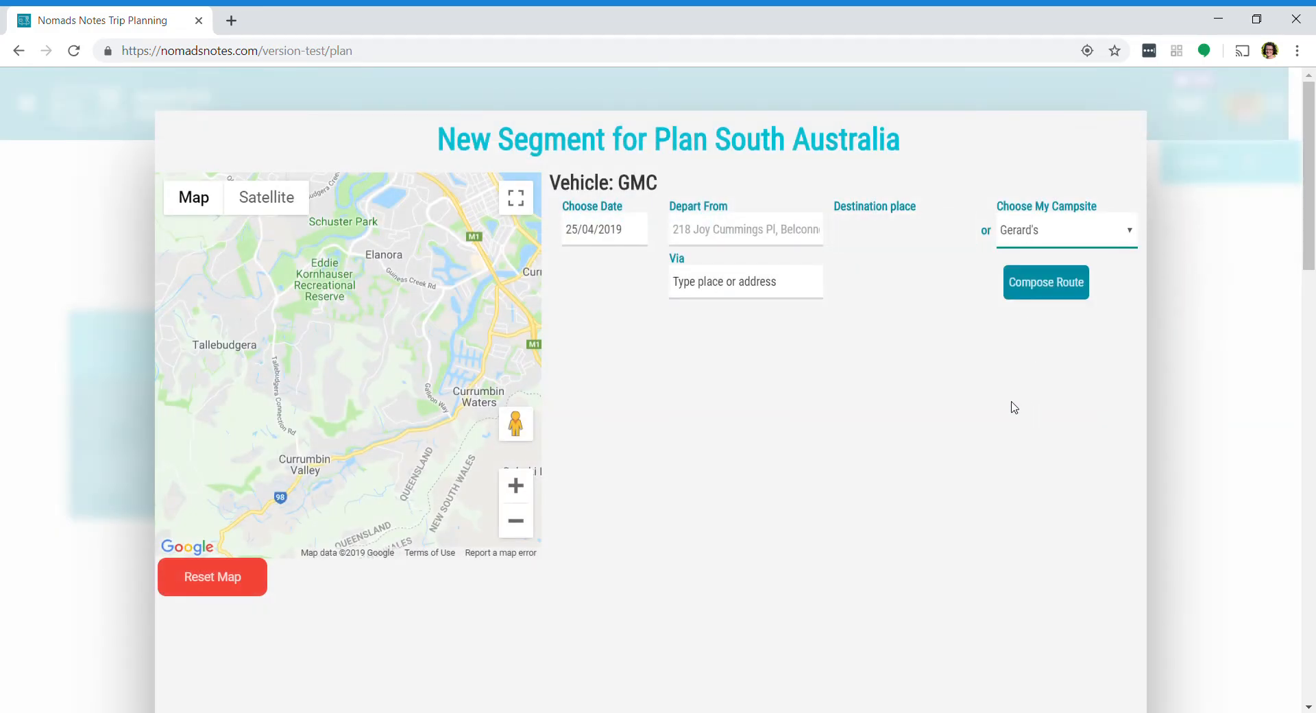
pyautogui.click(1031, 288)
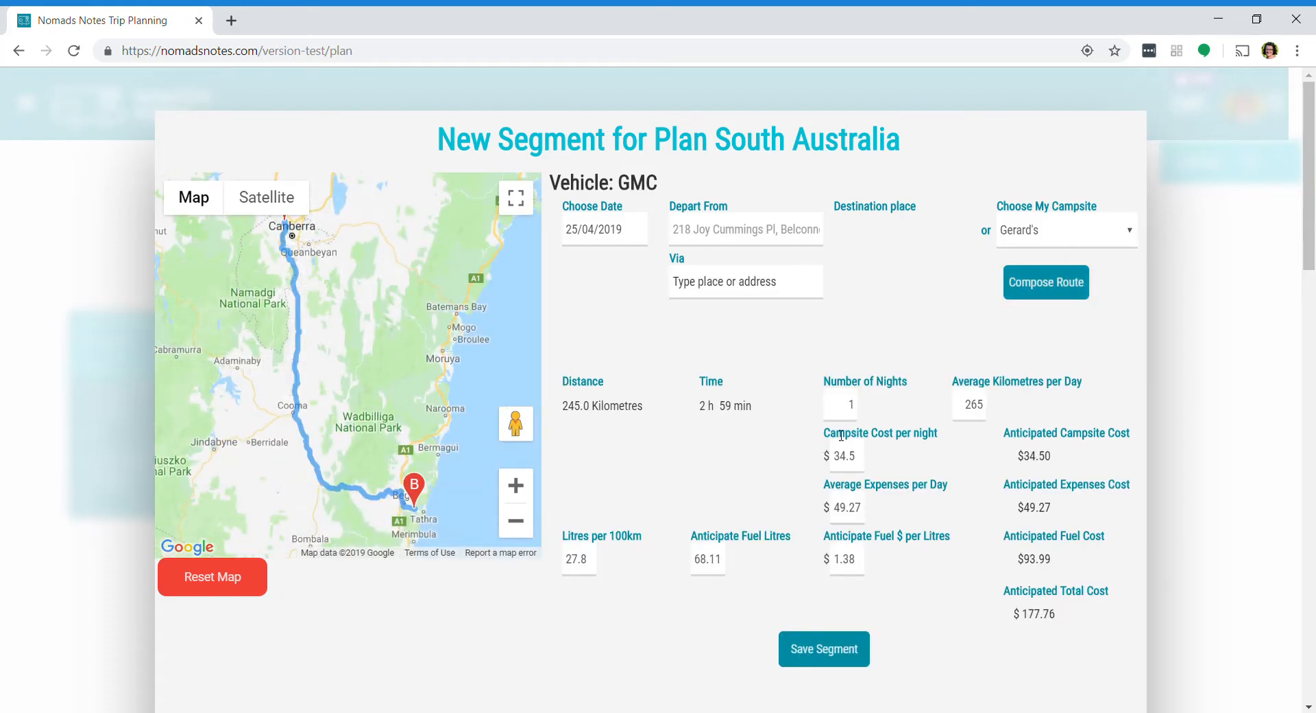
# - Set the Kalaru segment to 2 nights with a campsite cost per night of $0 and save it
pyautogui.doubleClick(866, 406)
pyautogui.write('2')
pyautogui.doubleClick(863, 458)
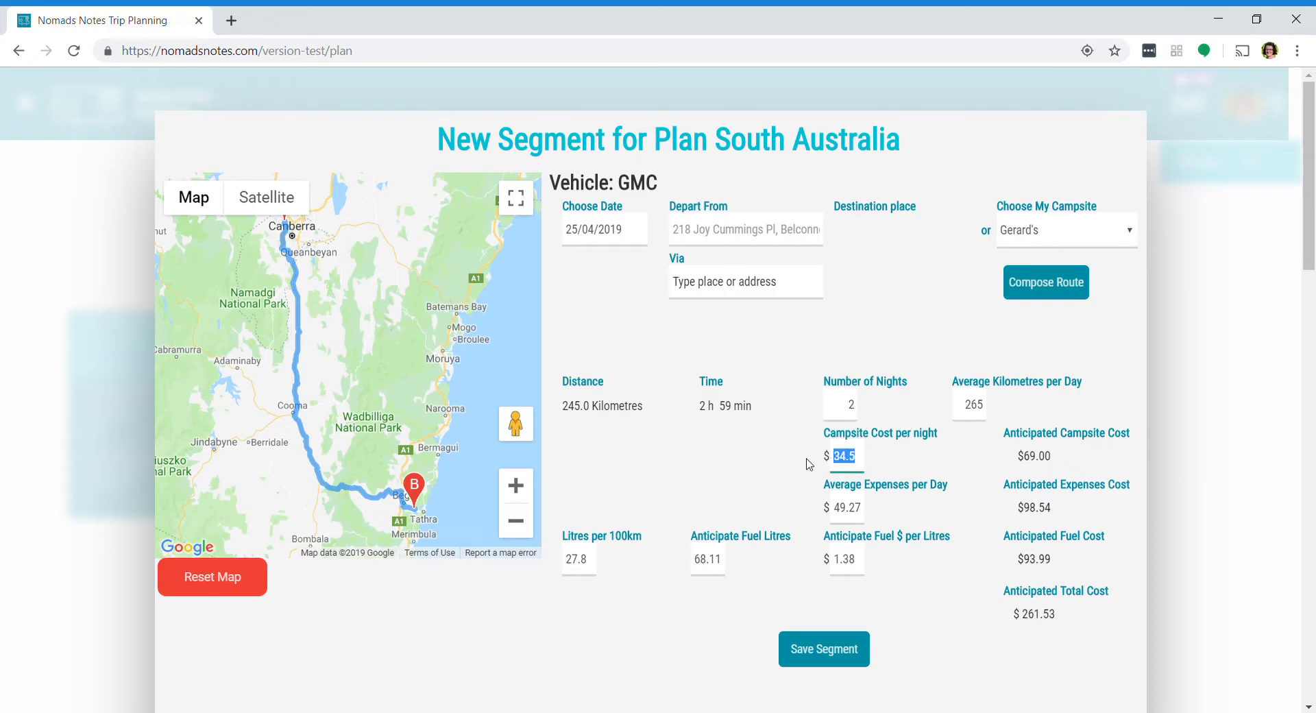
pyautogui.write('0')
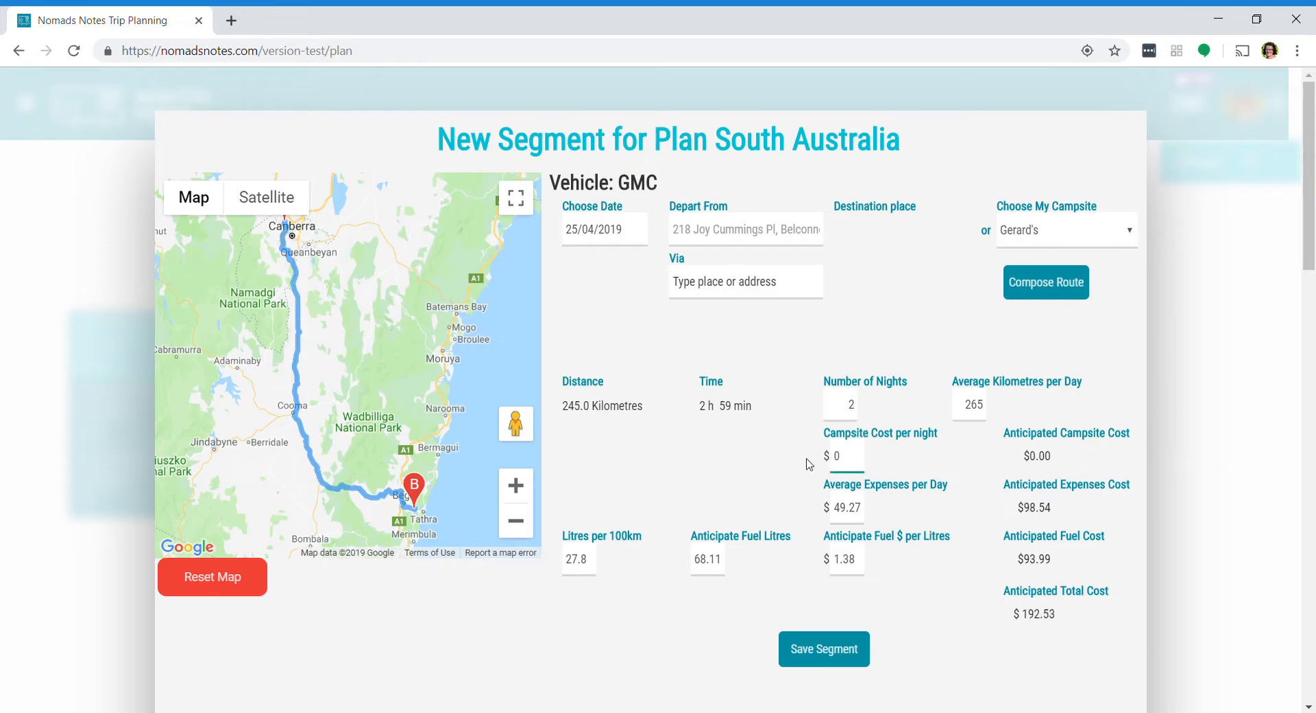
pyautogui.click(818, 657)
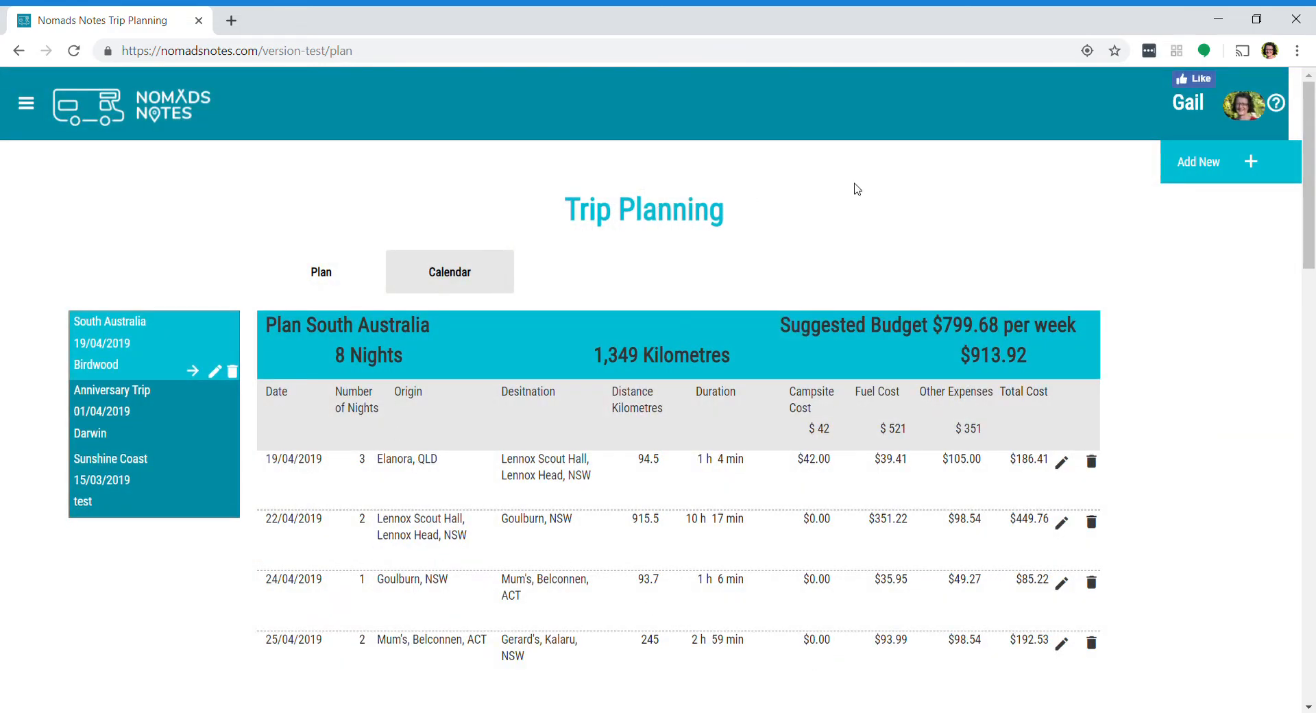
# - Start a new segment for the South Australia plan departing from Kalaru
pyautogui.click(1205, 172)
pyautogui.click(1188, 270)
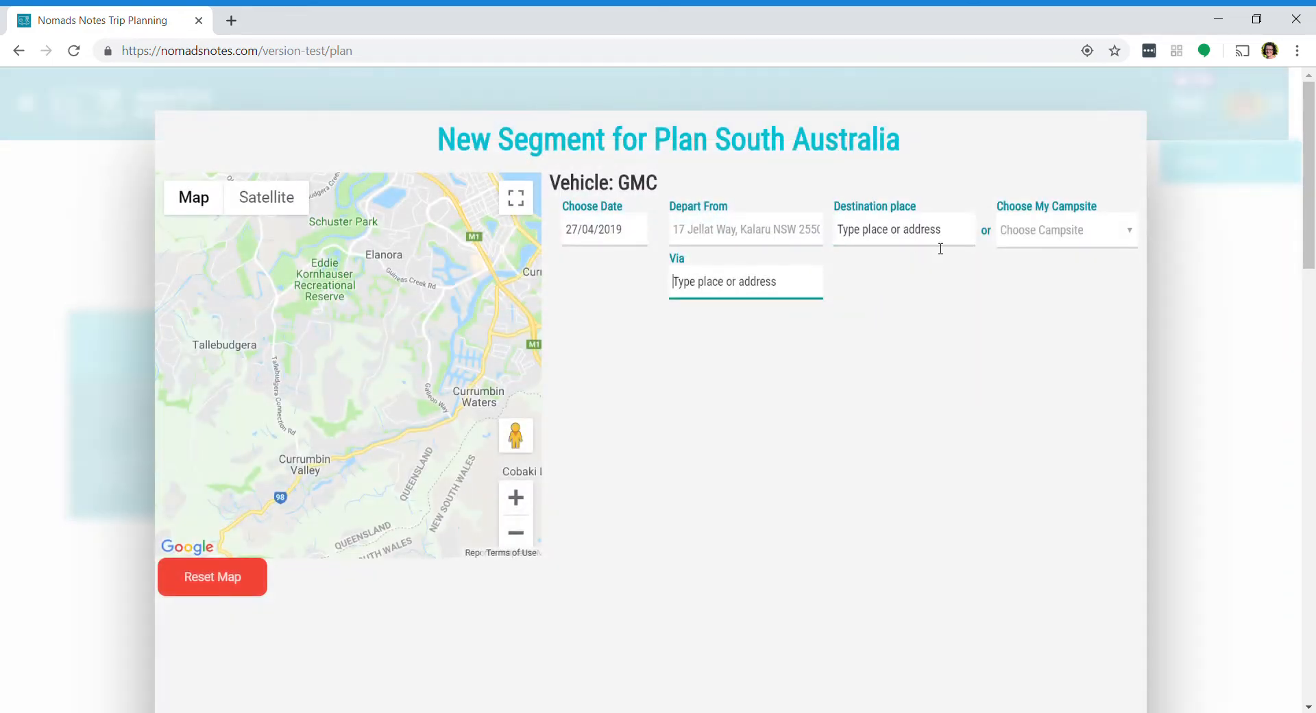
pyautogui.write('T')
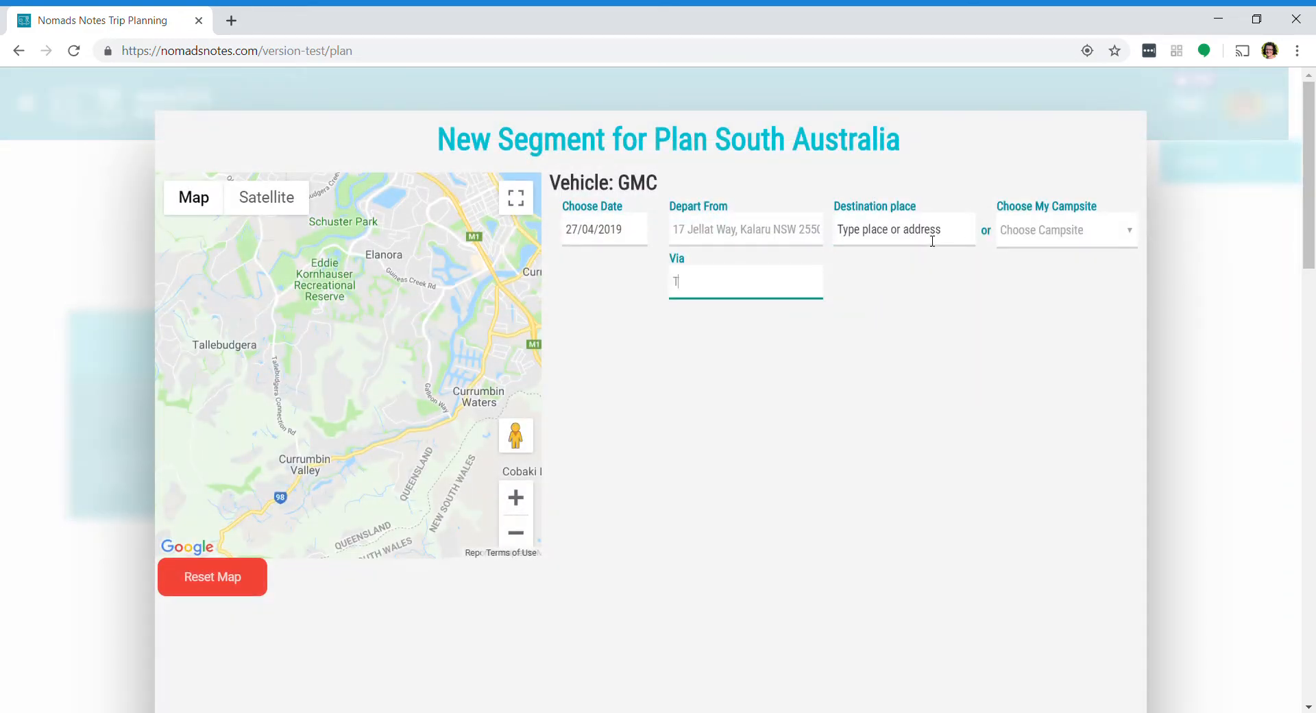
pyautogui.write('o')
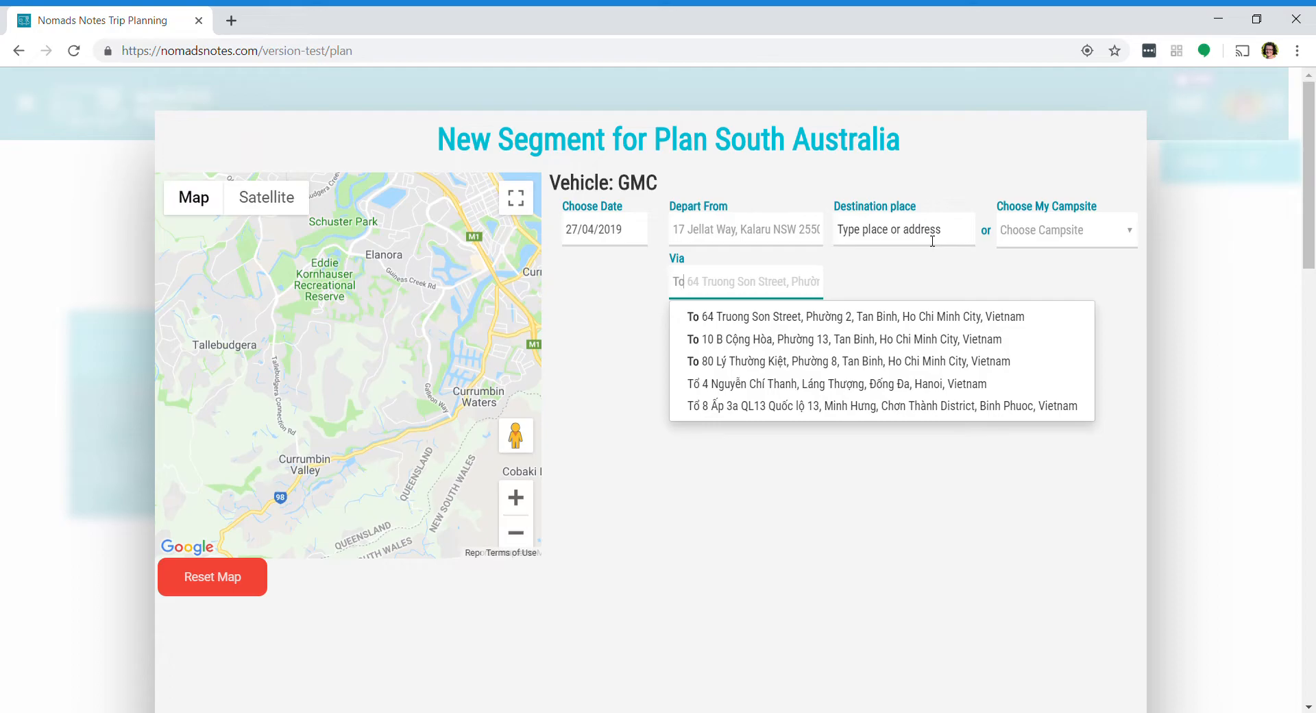
pyautogui.write('rquay')
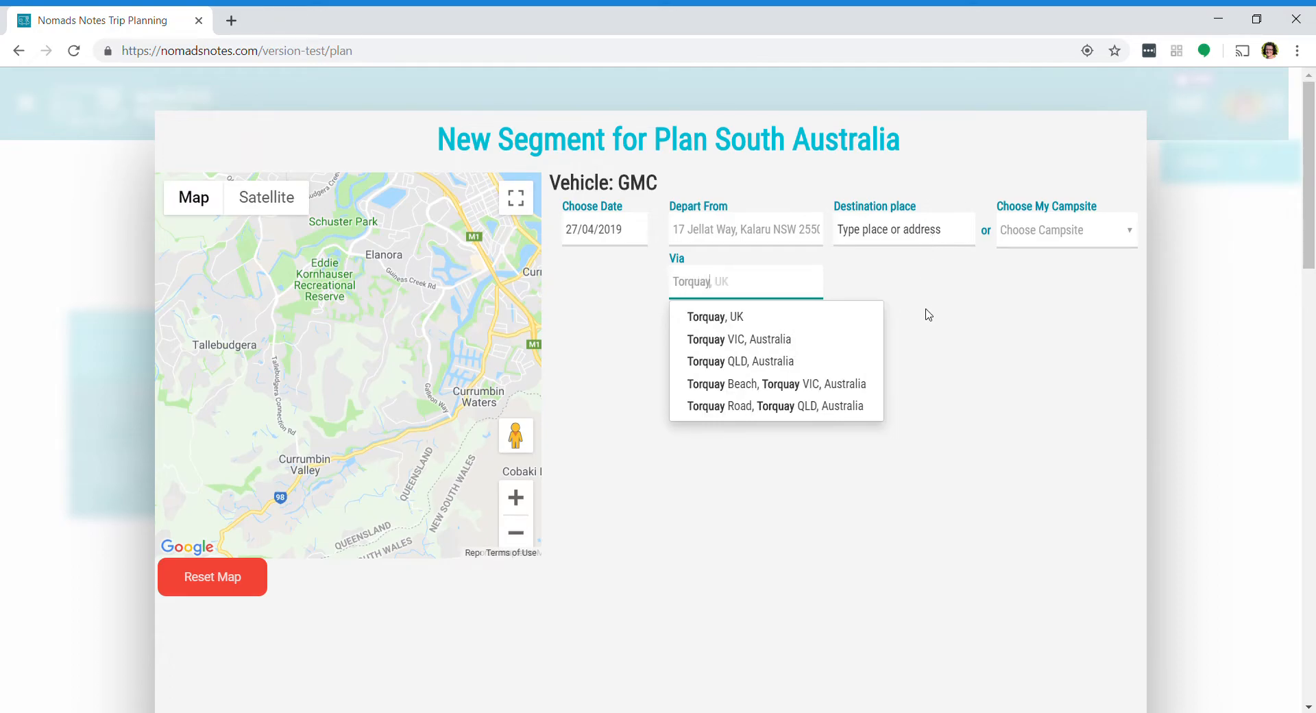
pyautogui.click(747, 341)
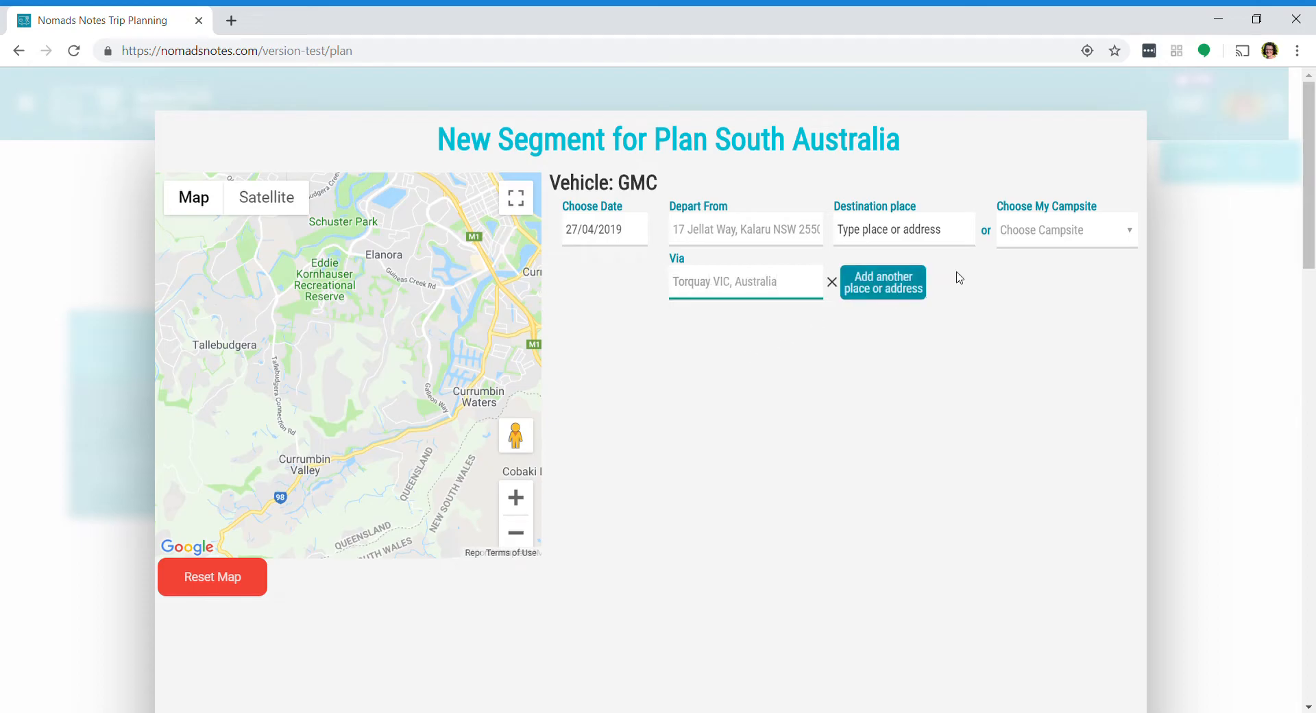
pyautogui.moveTo(791, 288); pyautogui.dragTo(674, 286)
pyautogui.click(831, 284)
# - Set Torquay VIC, Australia as the segment's destination place and compose its route
pyautogui.click(886, 236)
pyautogui.write('Torquay')
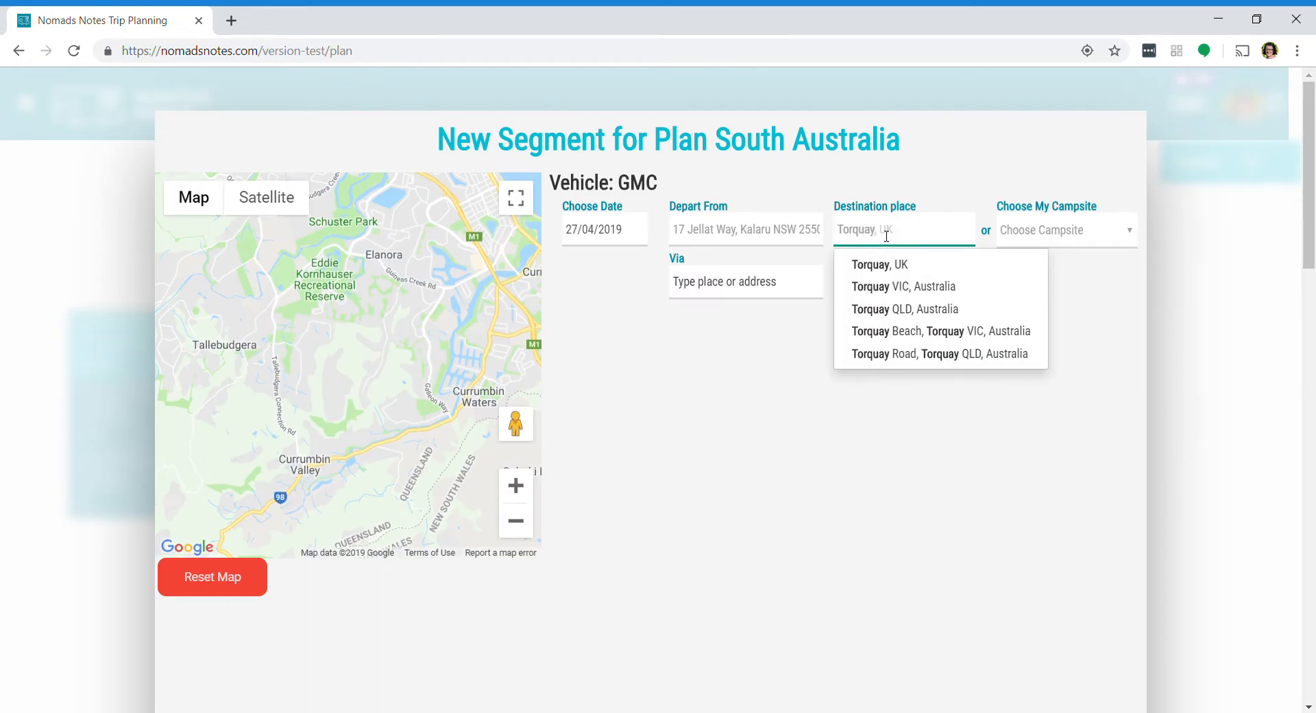
pyautogui.click(887, 287)
pyautogui.click(1025, 287)
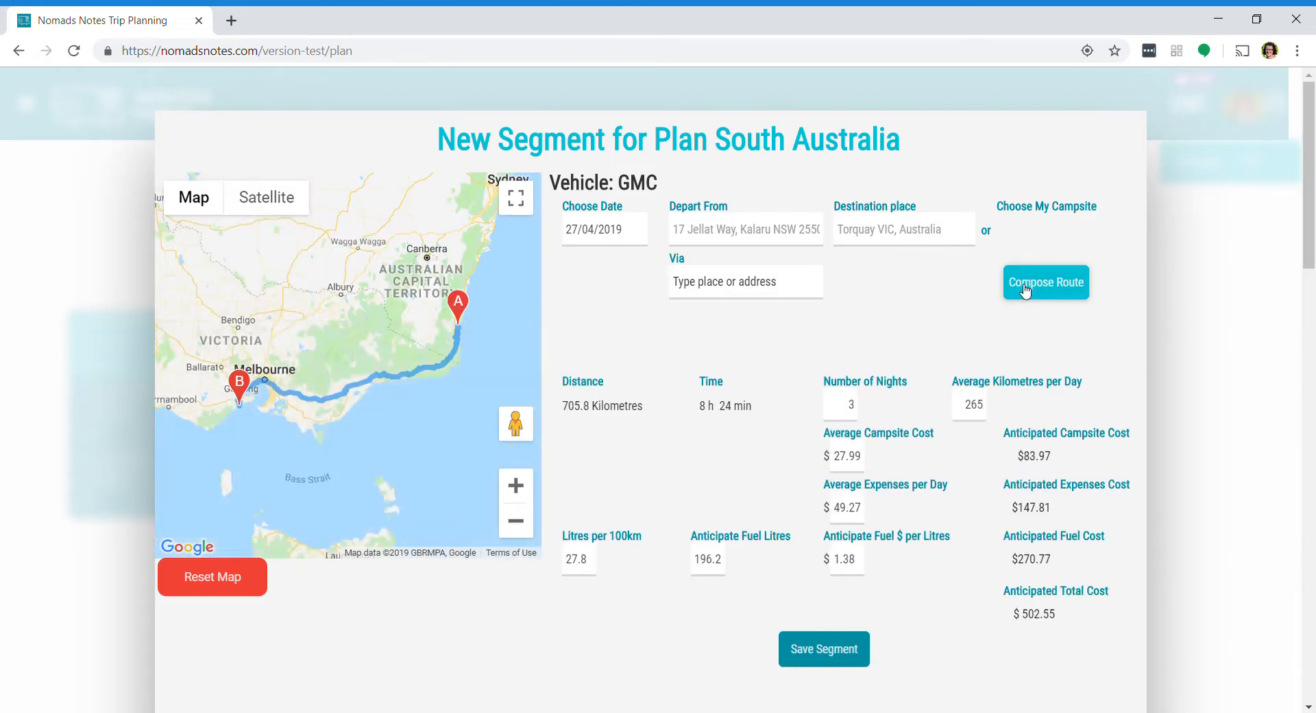
# - Set the stay at Torquay to 2 nights and save the segment
pyautogui.doubleClick(849, 406)
pyautogui.write('2')
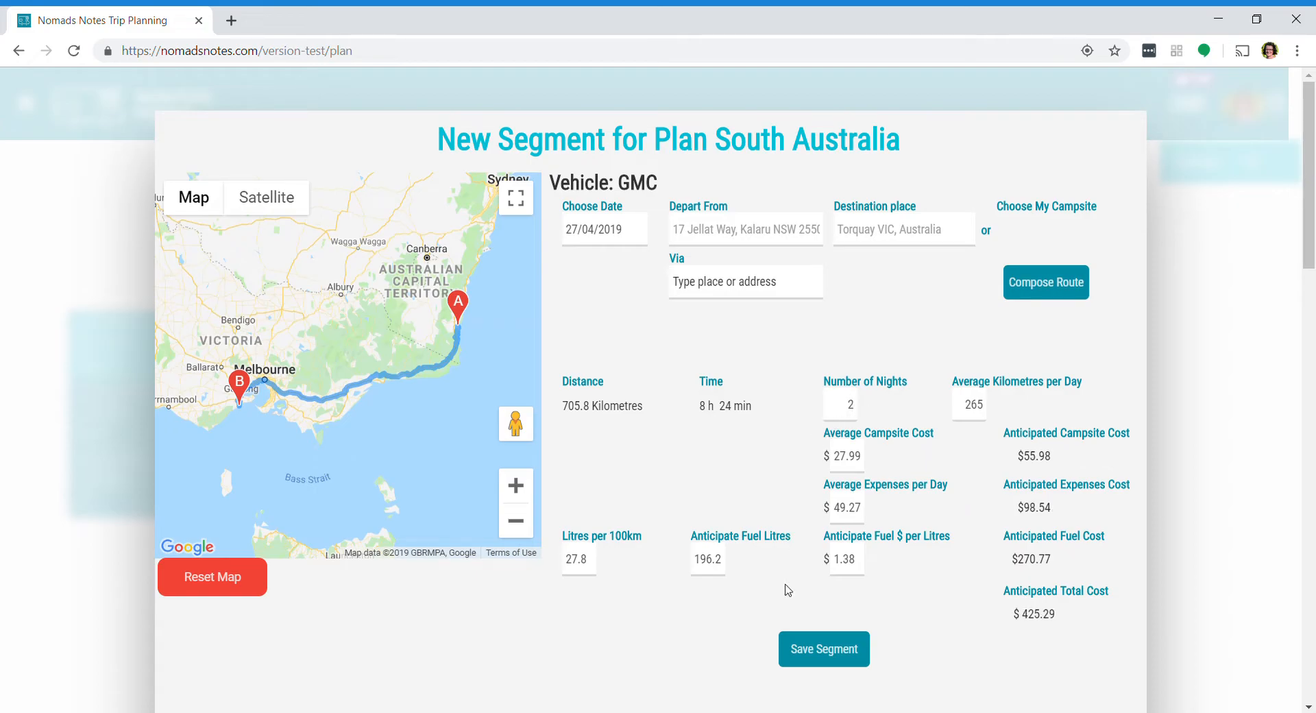
pyautogui.click(811, 653)
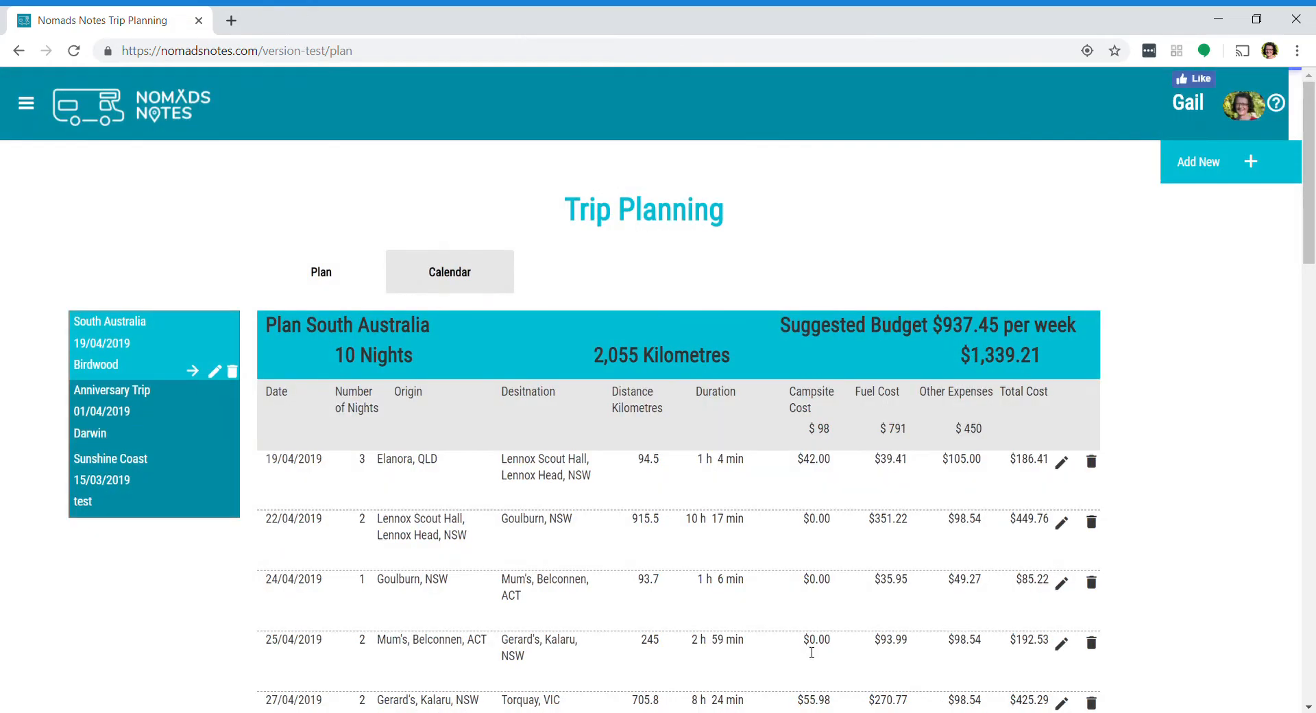
pyautogui.scroll(-3, 739, 543)
pyautogui.scroll(3, 740, 542)
# - Add a new segment from Torquay with Elanora QLD, Australia as the destination place
pyautogui.click(1199, 167)
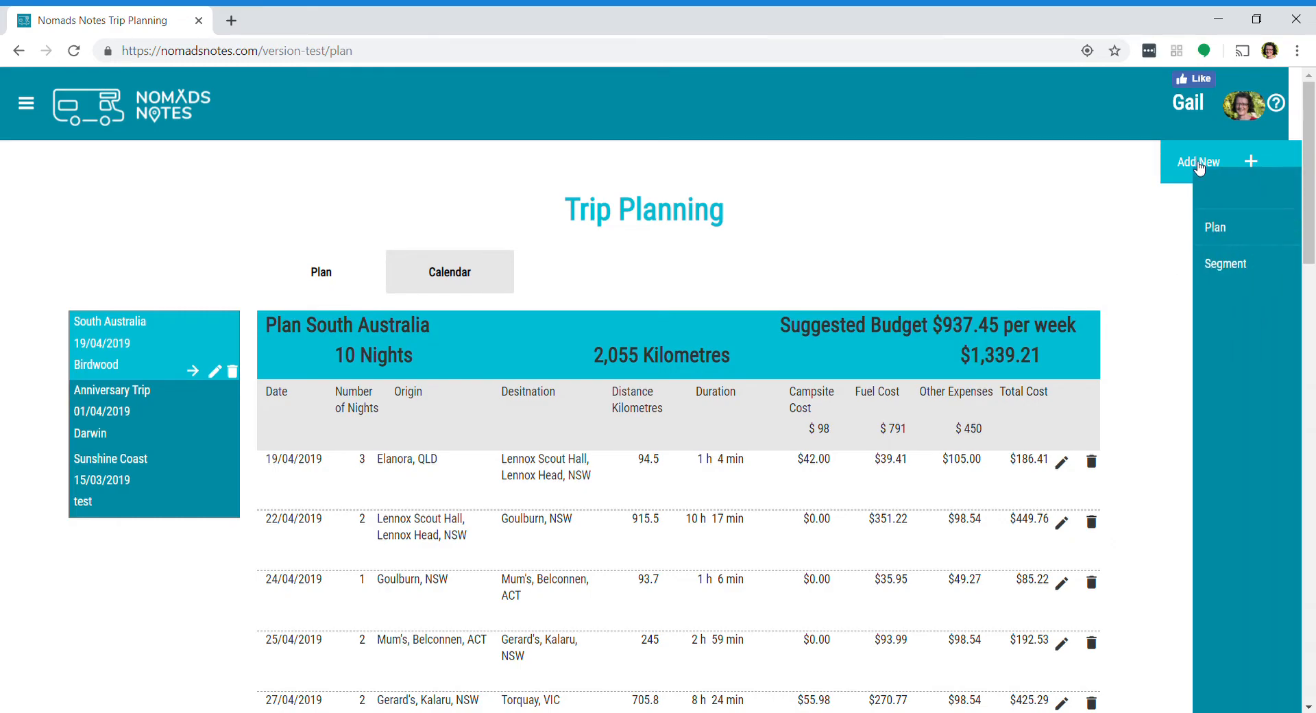
pyautogui.click(1202, 270)
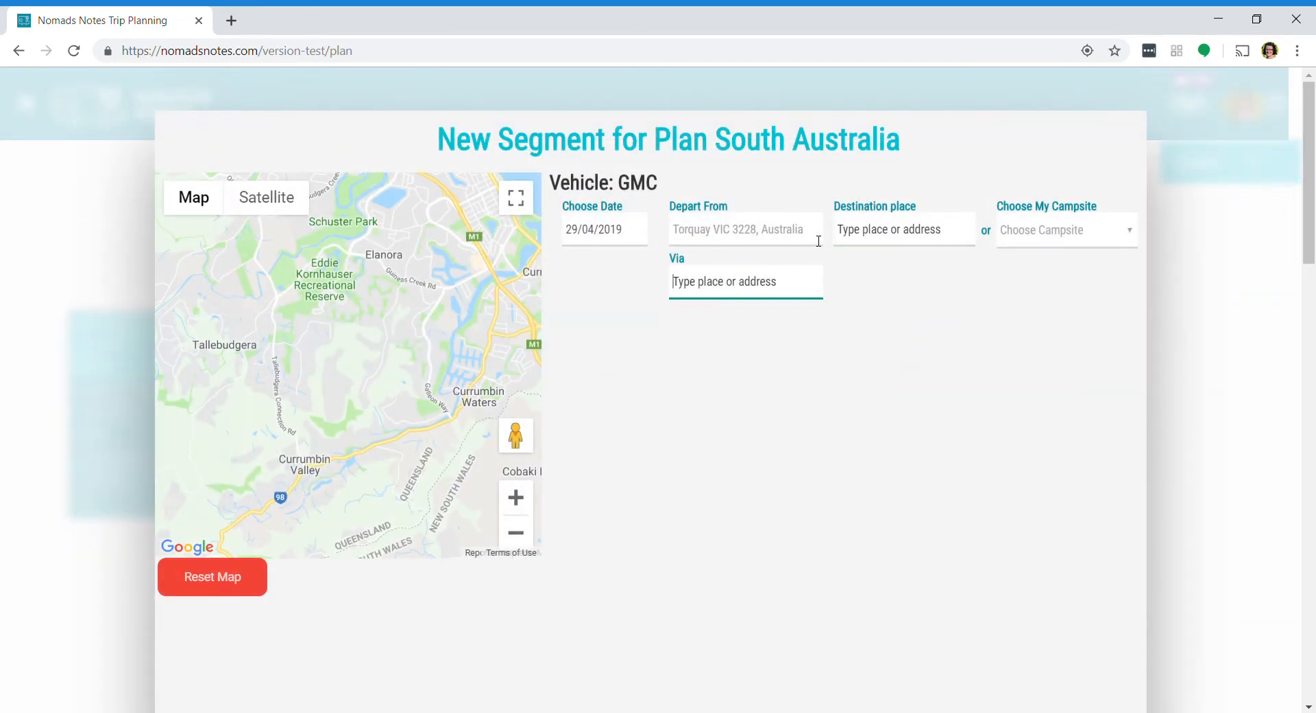
pyautogui.click(866, 238)
pyautogui.write('Elnoar')
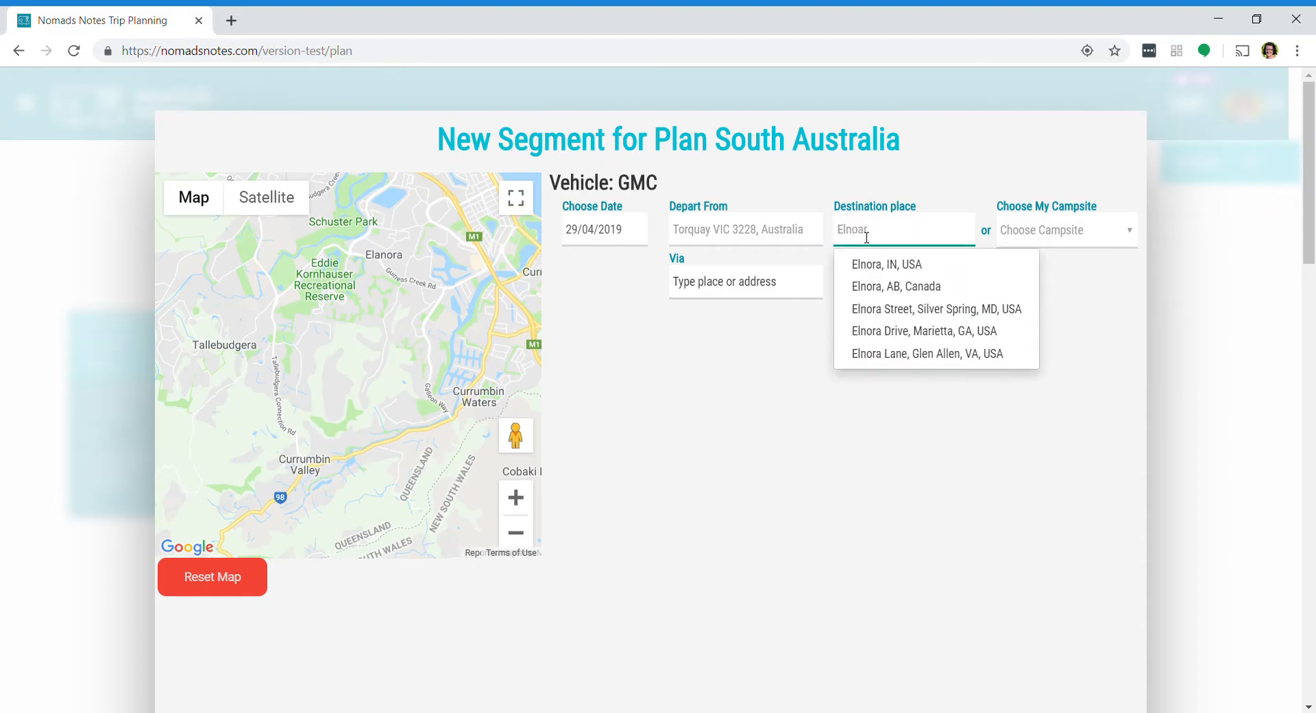
pyautogui.press('BackSpace')
pyautogui.press('BackSpace')
pyautogui.press('BackSpace')
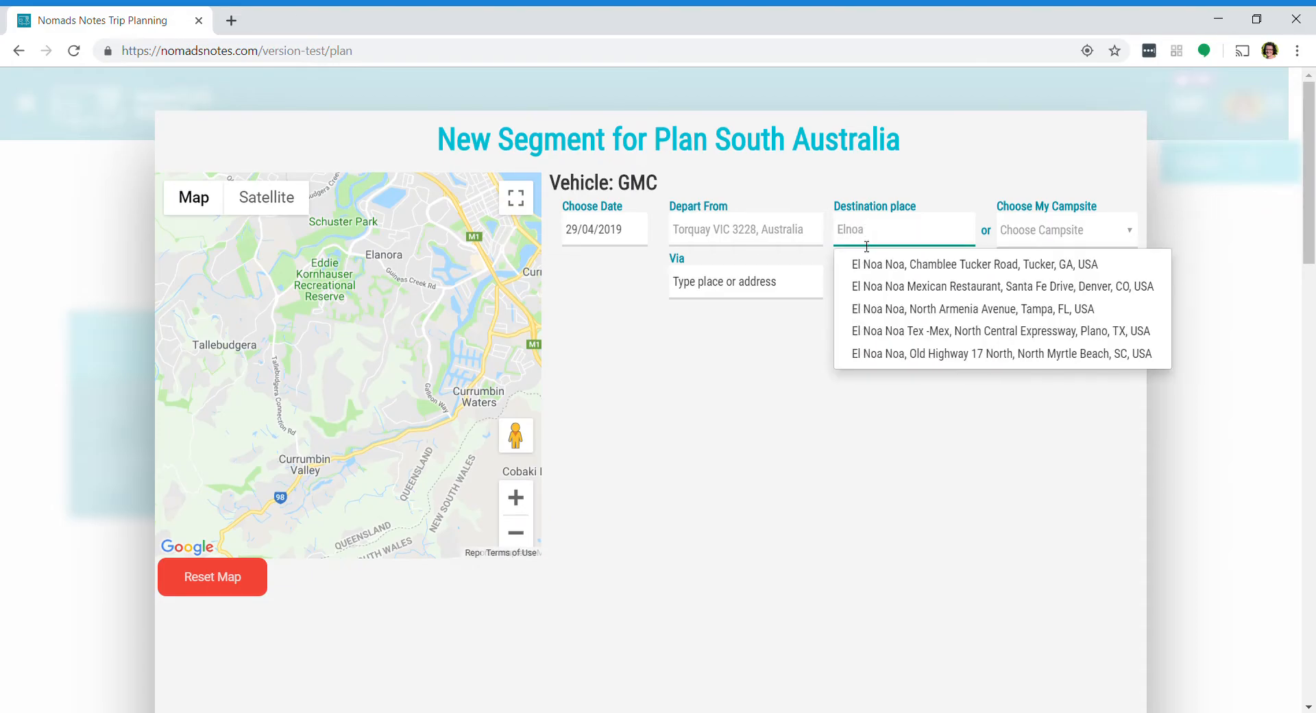
pyautogui.write('an')
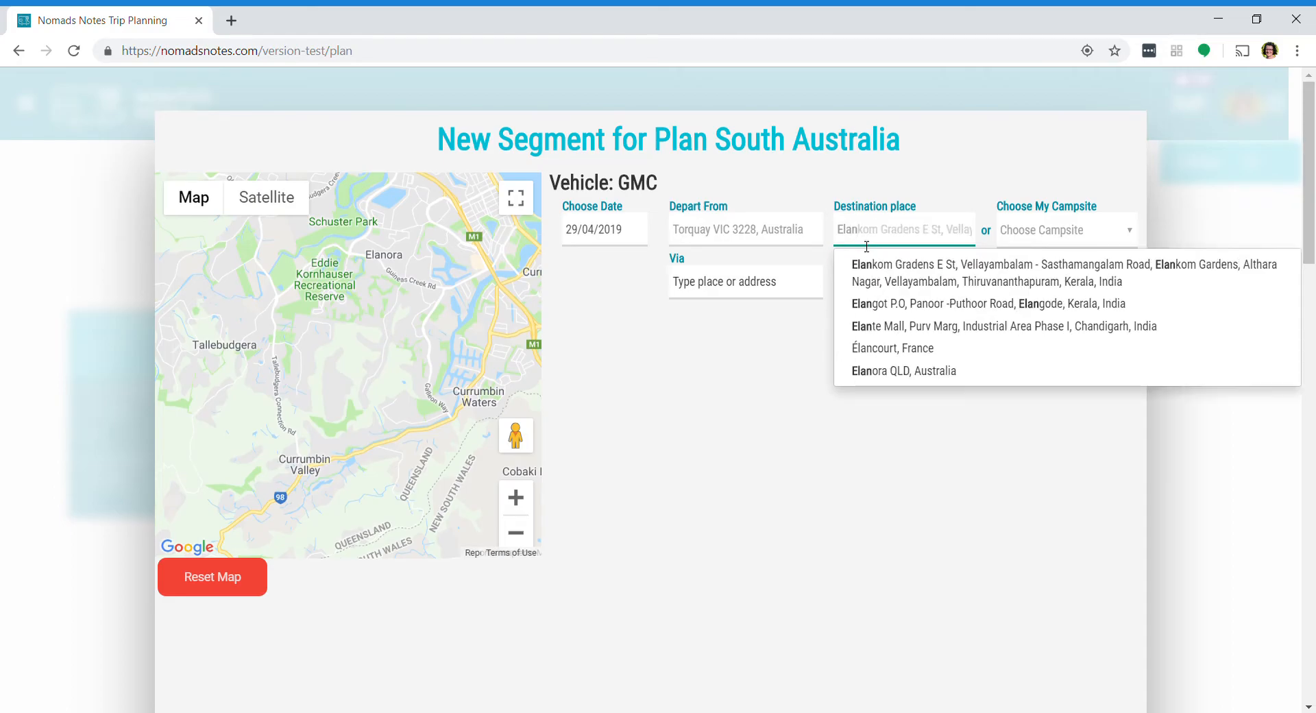
pyautogui.write('ora')
pyautogui.click(877, 264)
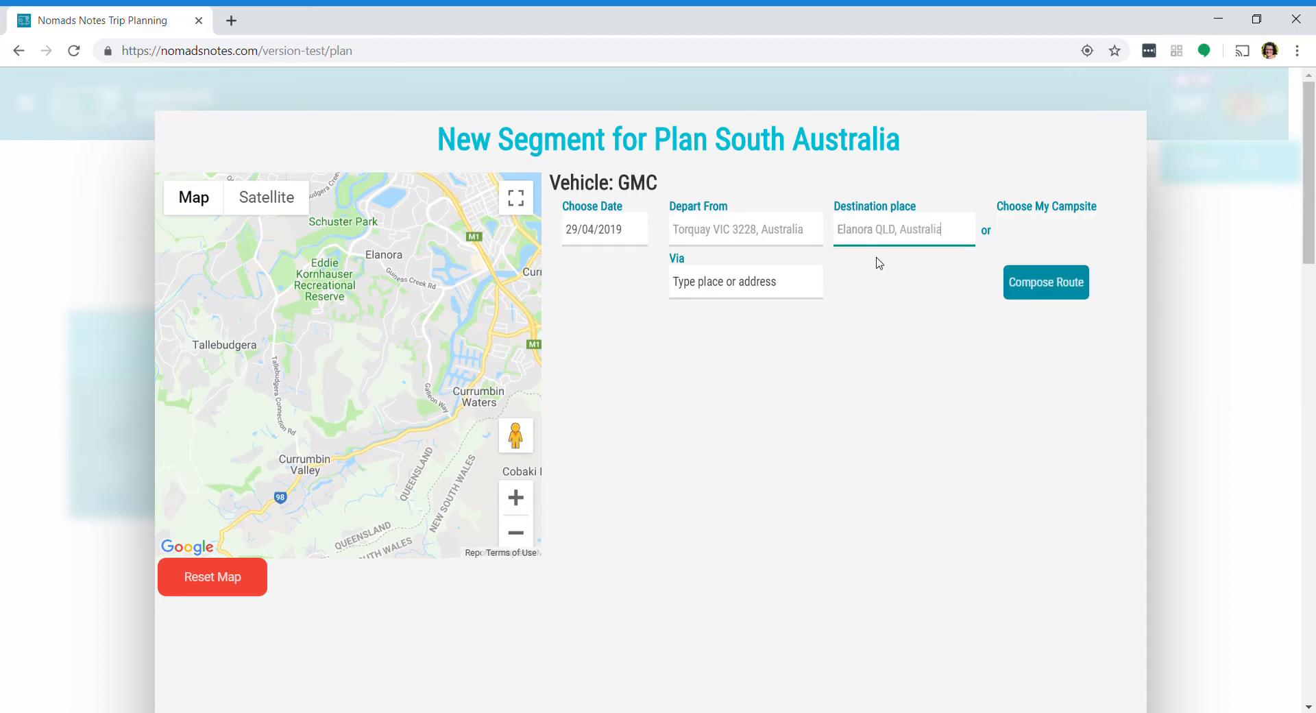
# - Compose the return route to Elanora and save the segment
pyautogui.click(1038, 286)
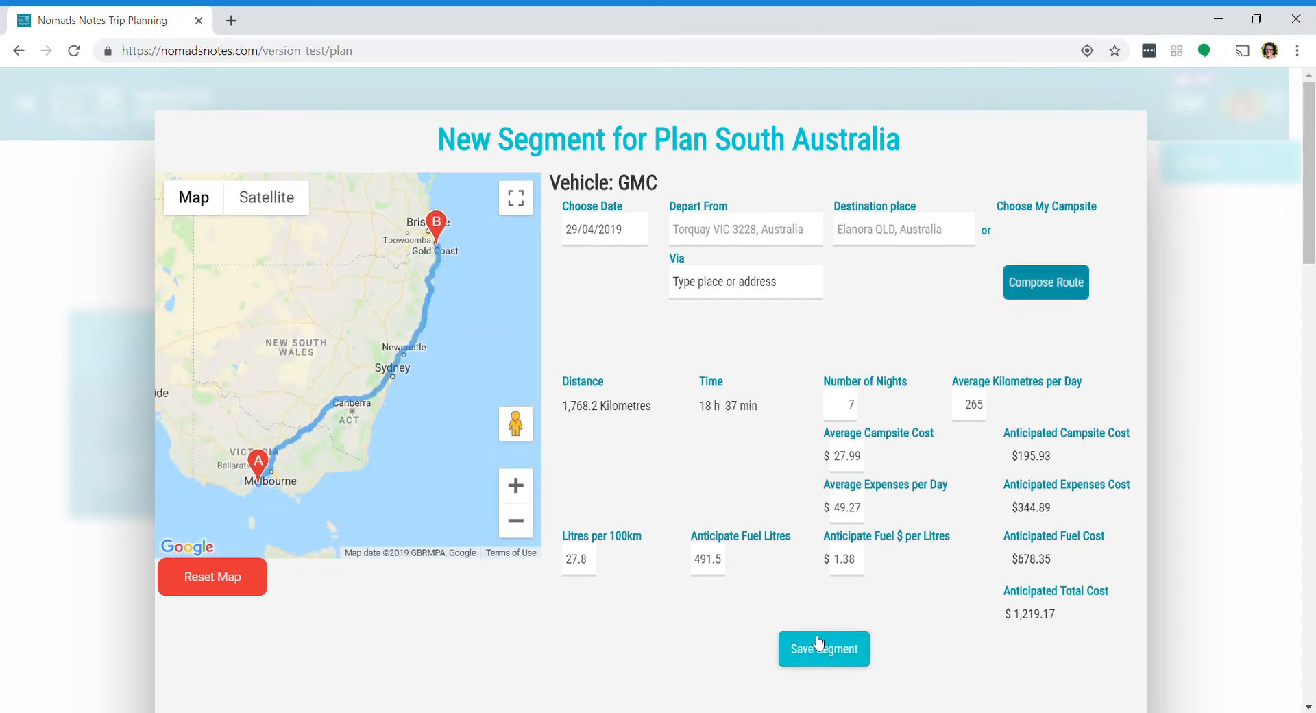
pyautogui.click(823, 657)
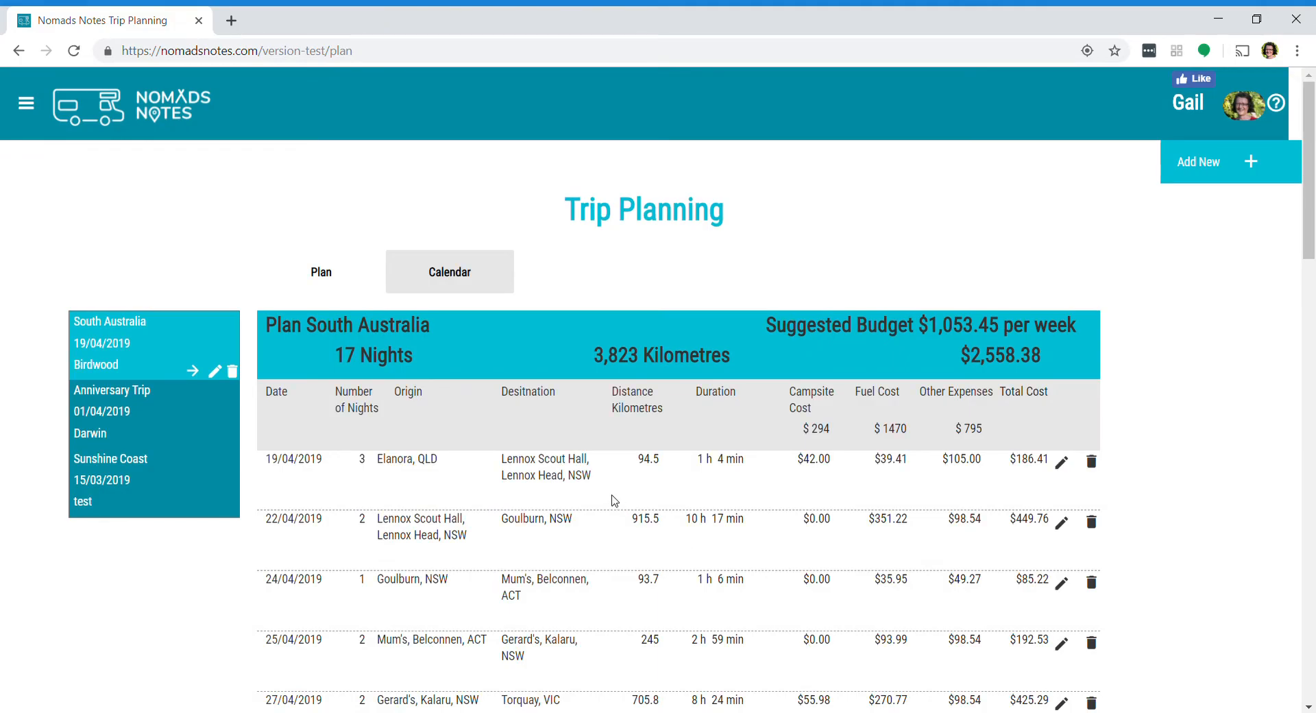
pyautogui.scroll(-2, 615, 501)
pyautogui.scroll(2, 614, 501)
# - Show the South Australia plan as a calendar and examine its scheduled stays, ending on April 2019
pyautogui.click(450, 274)
pyautogui.scroll(-3, 669, 445)
pyautogui.scroll(3, 670, 445)
pyautogui.click(372, 325)
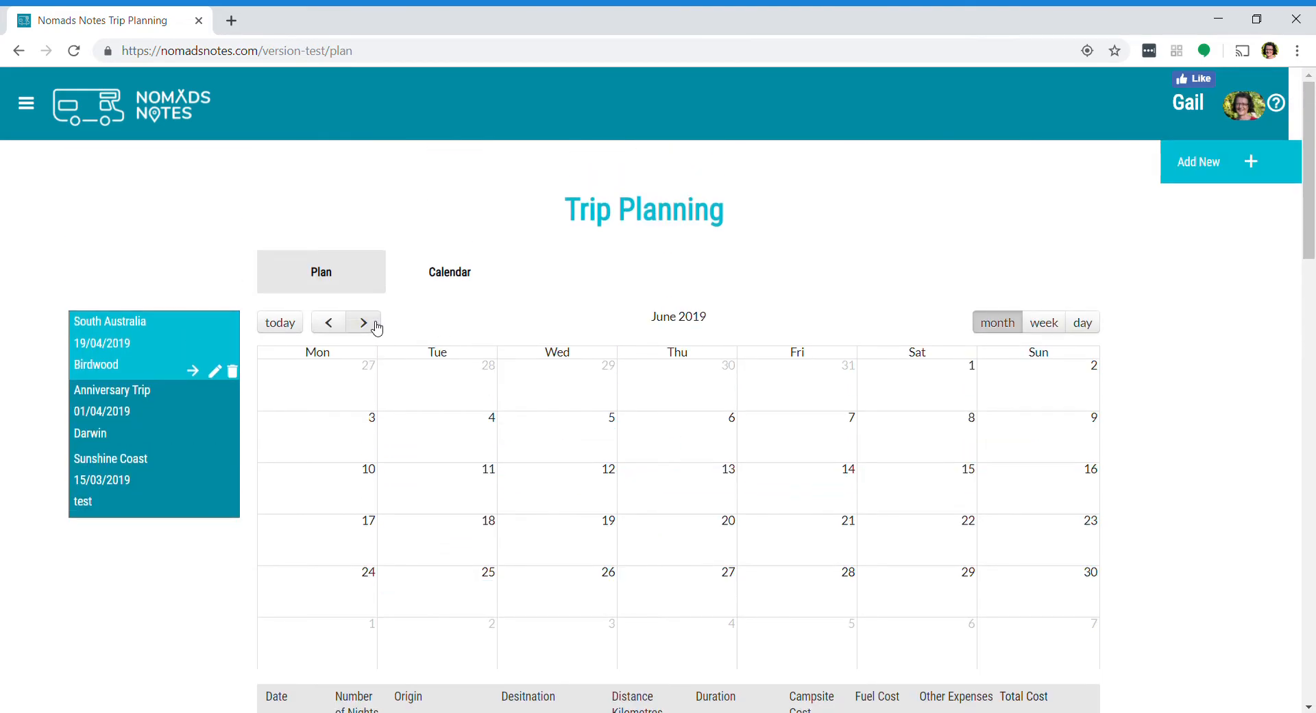
pyautogui.click(334, 326)
pyautogui.click(332, 325)
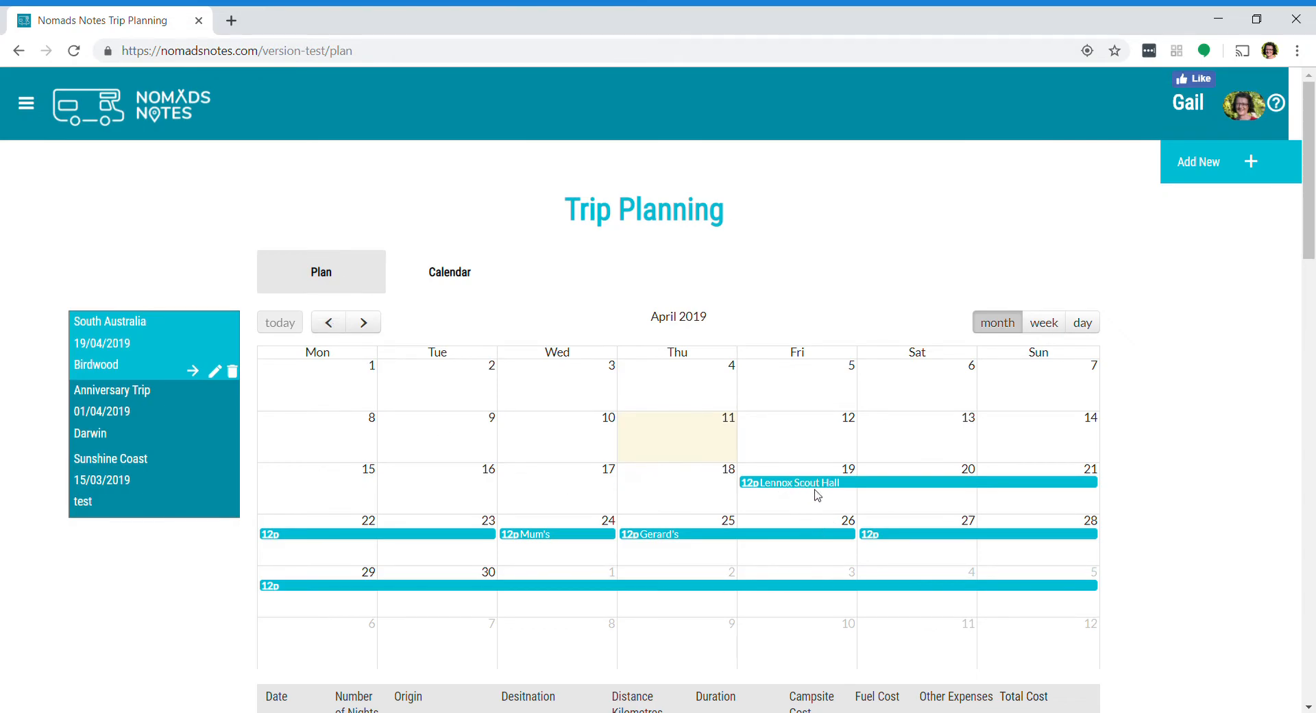
pyautogui.scroll(-1, 849, 489)
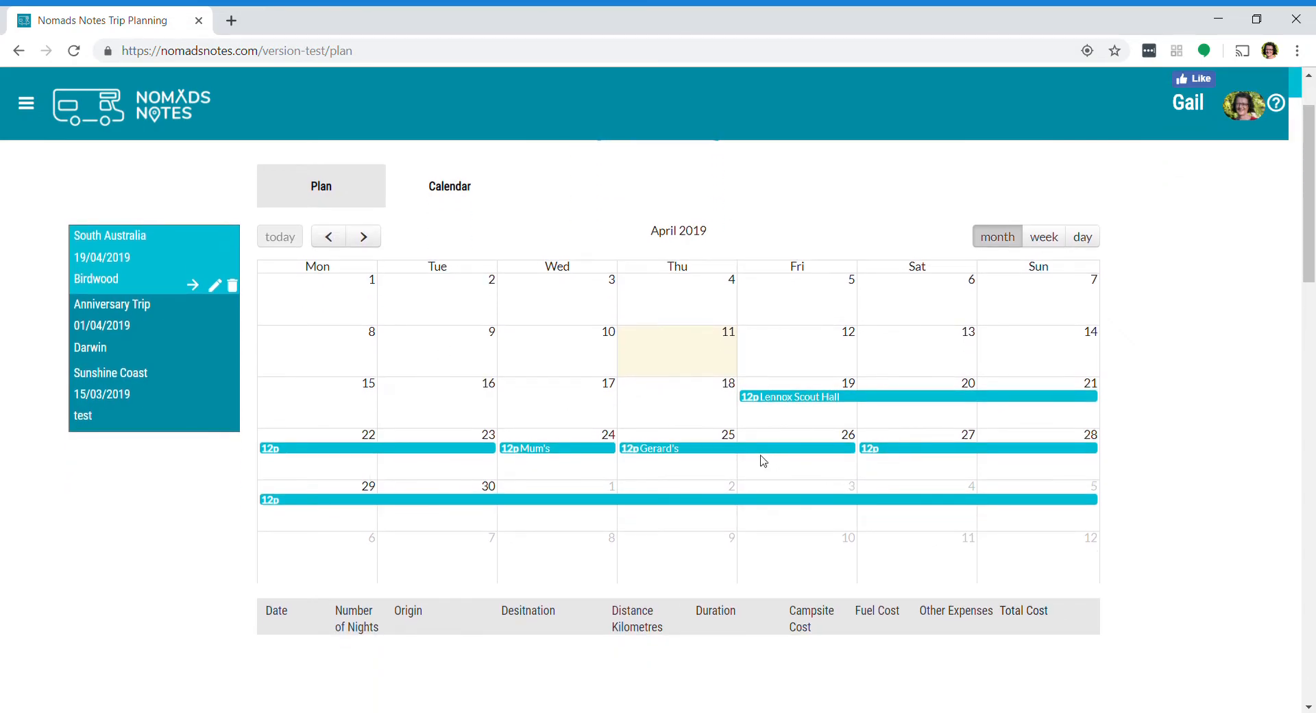
pyautogui.scroll(1, 820, 470)
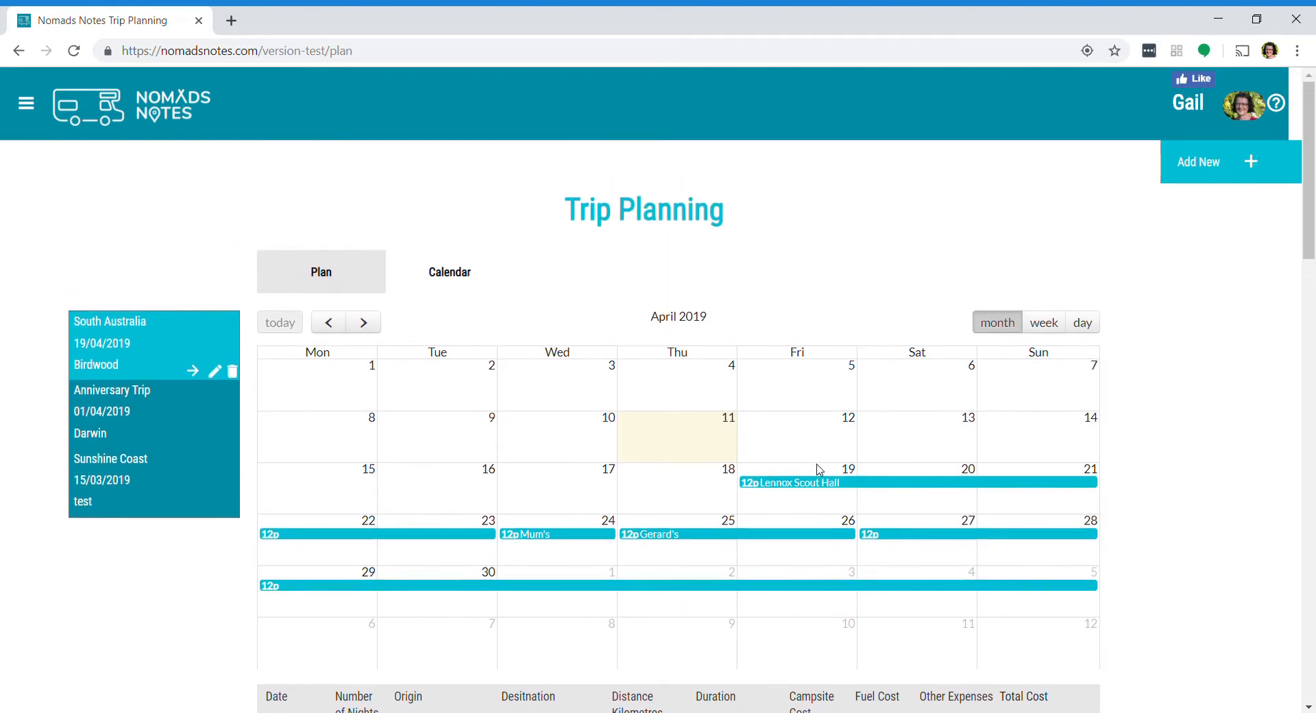
# - Inspect the segment details for 19, 26, 25 and 22 April in the calendar
pyautogui.click(788, 505)
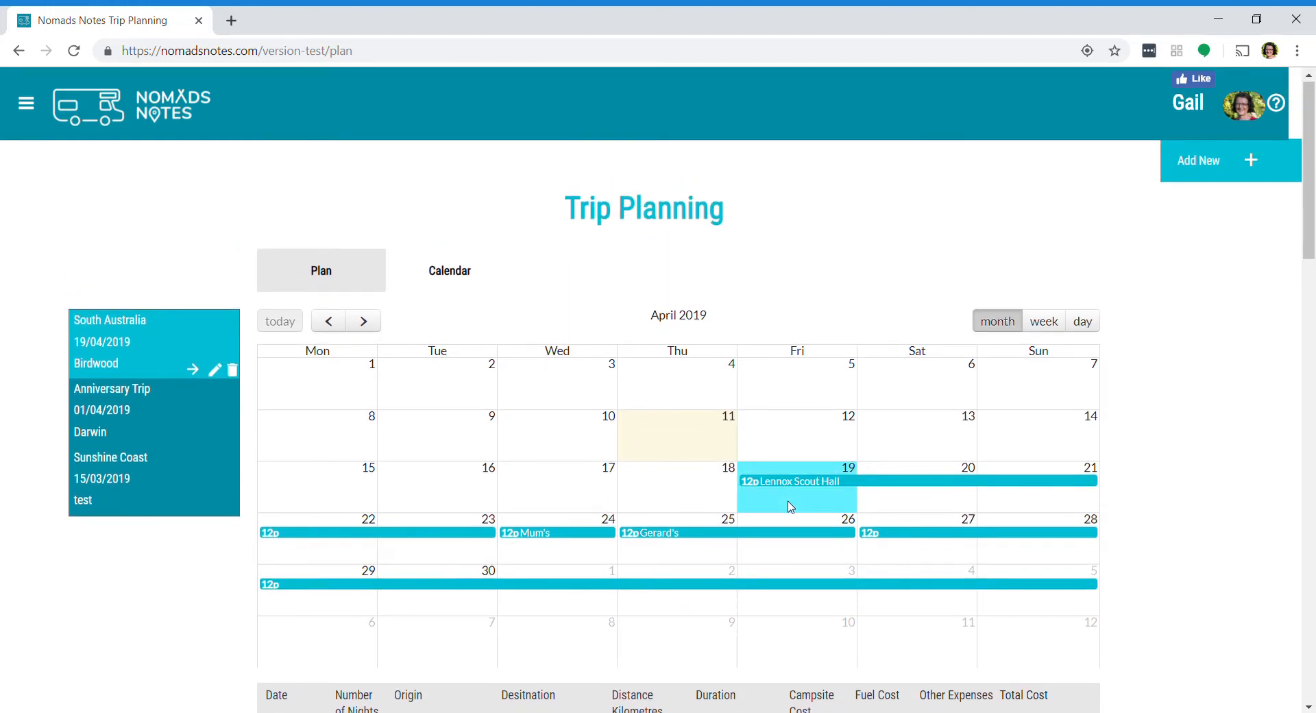
pyautogui.scroll(-2, 788, 505)
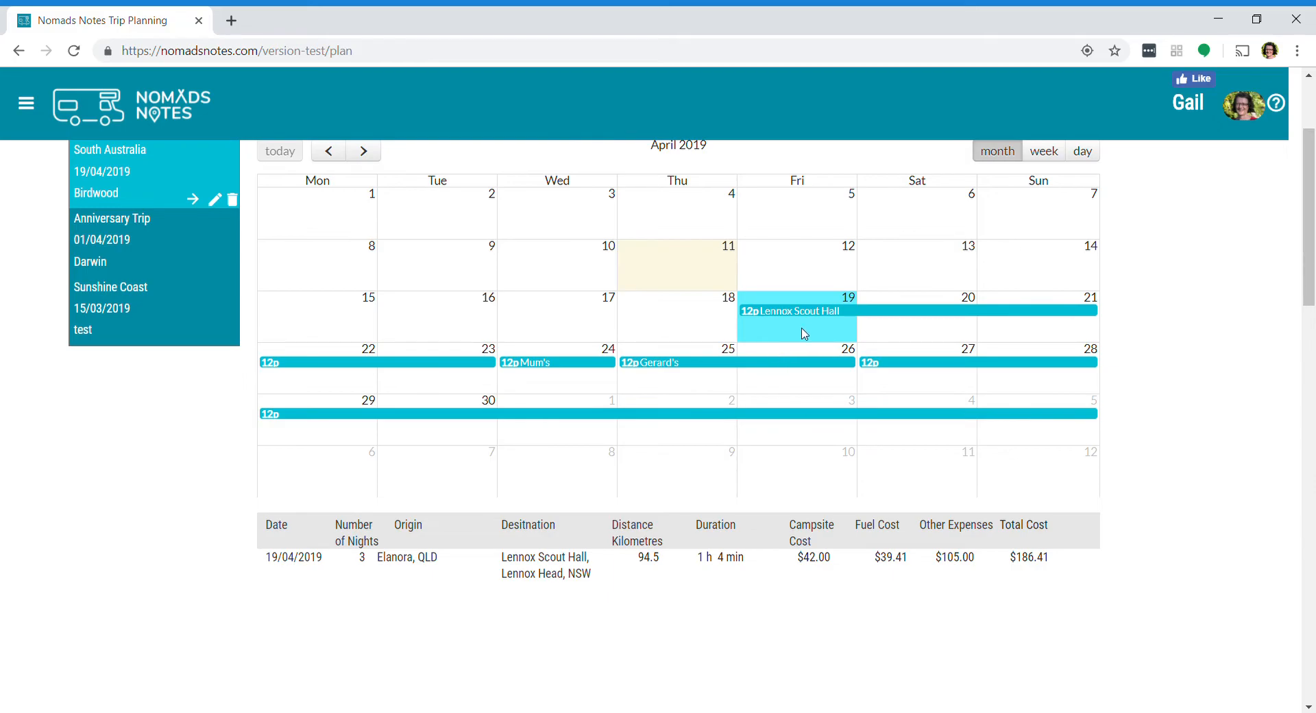
pyautogui.click(792, 377)
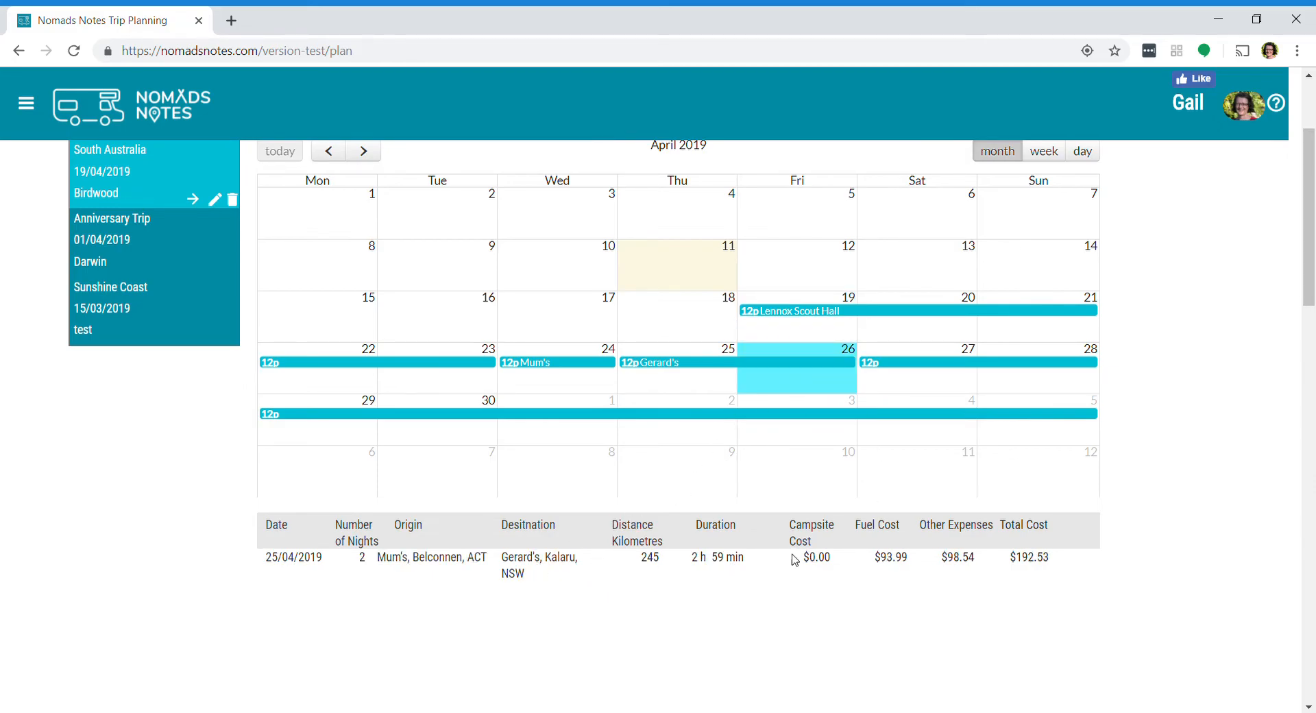
pyautogui.click(649, 384)
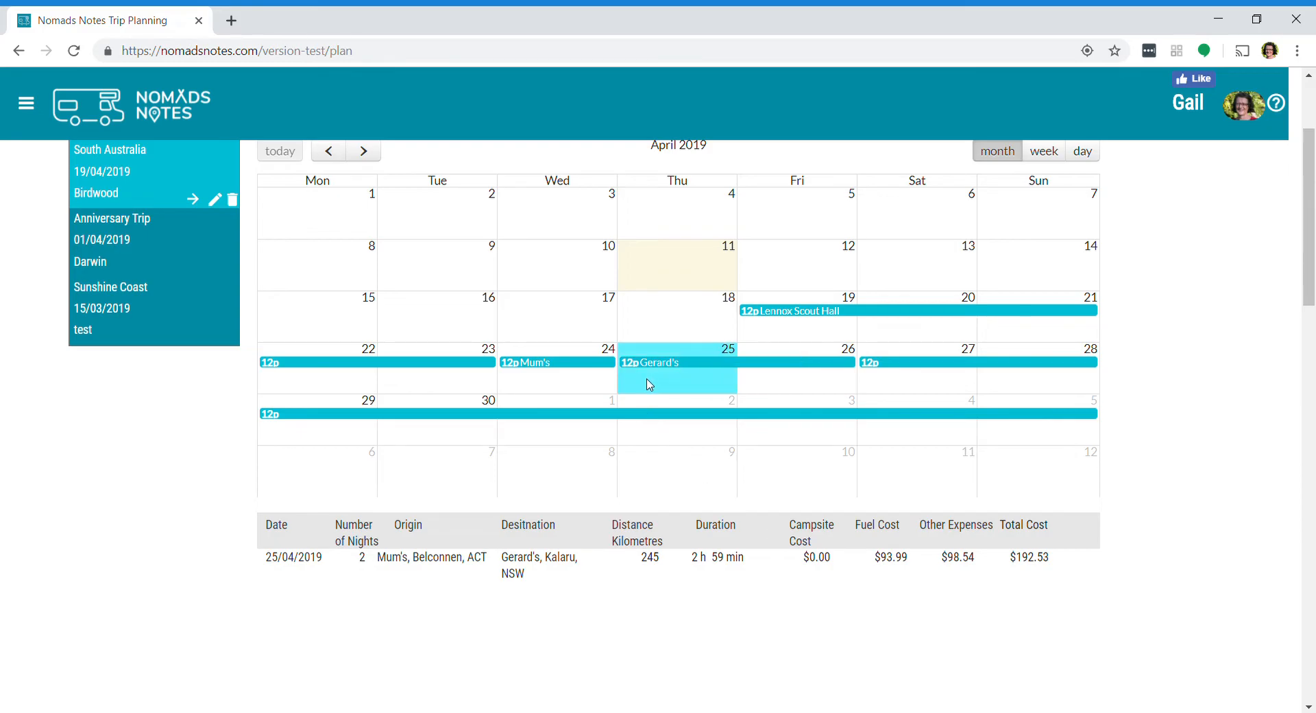
pyautogui.click(325, 381)
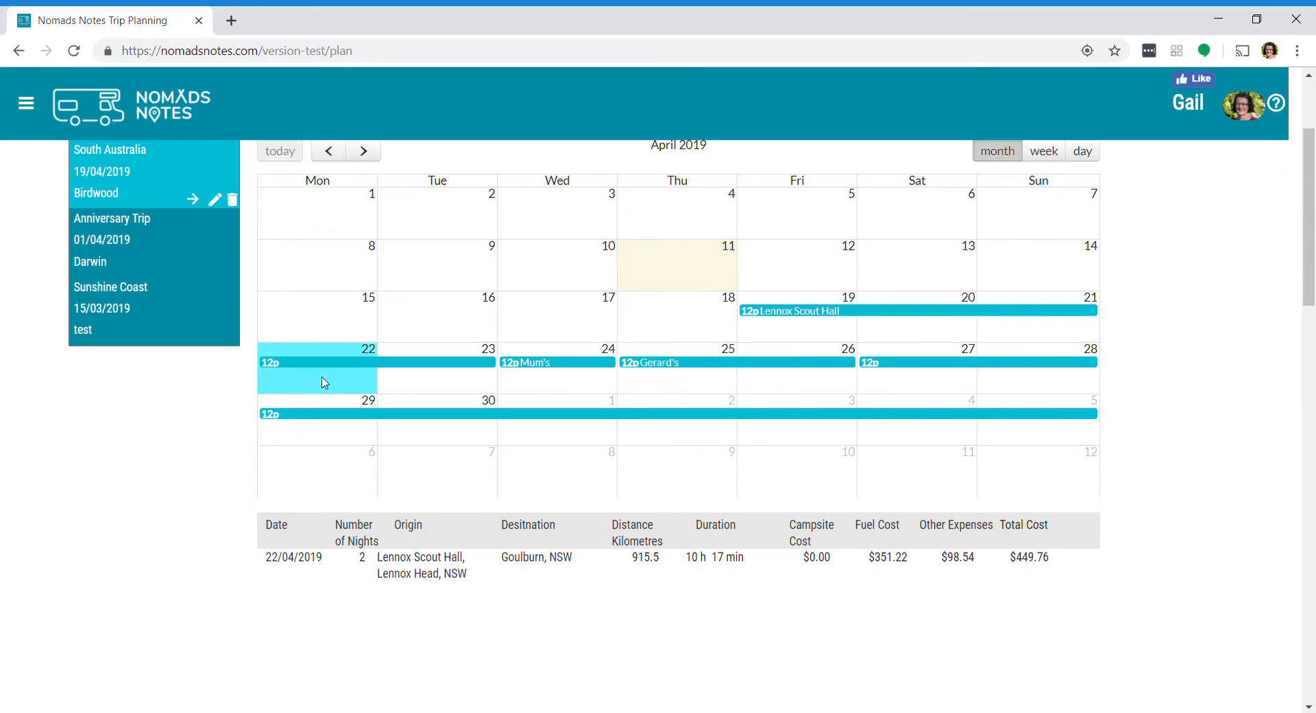
# - Inspect the segment details for 25 April and 2 May in the plan calendar
pyautogui.click(696, 392)
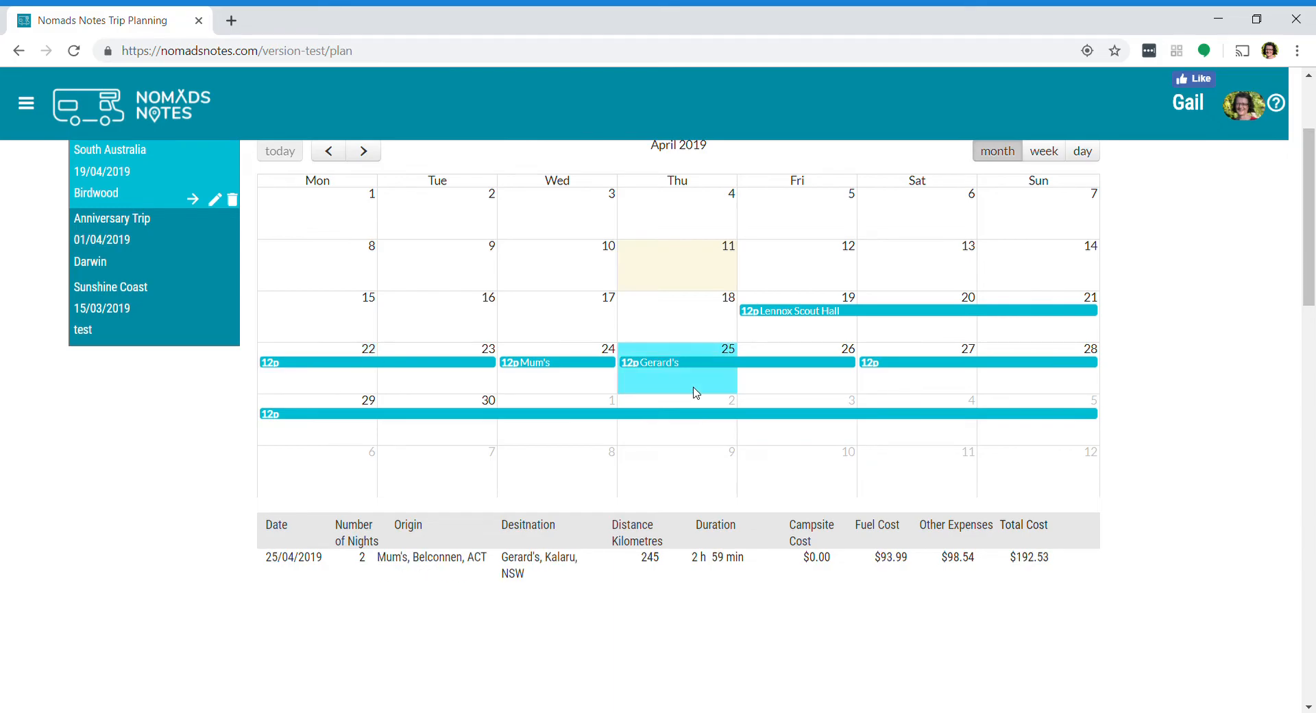
pyautogui.click(690, 435)
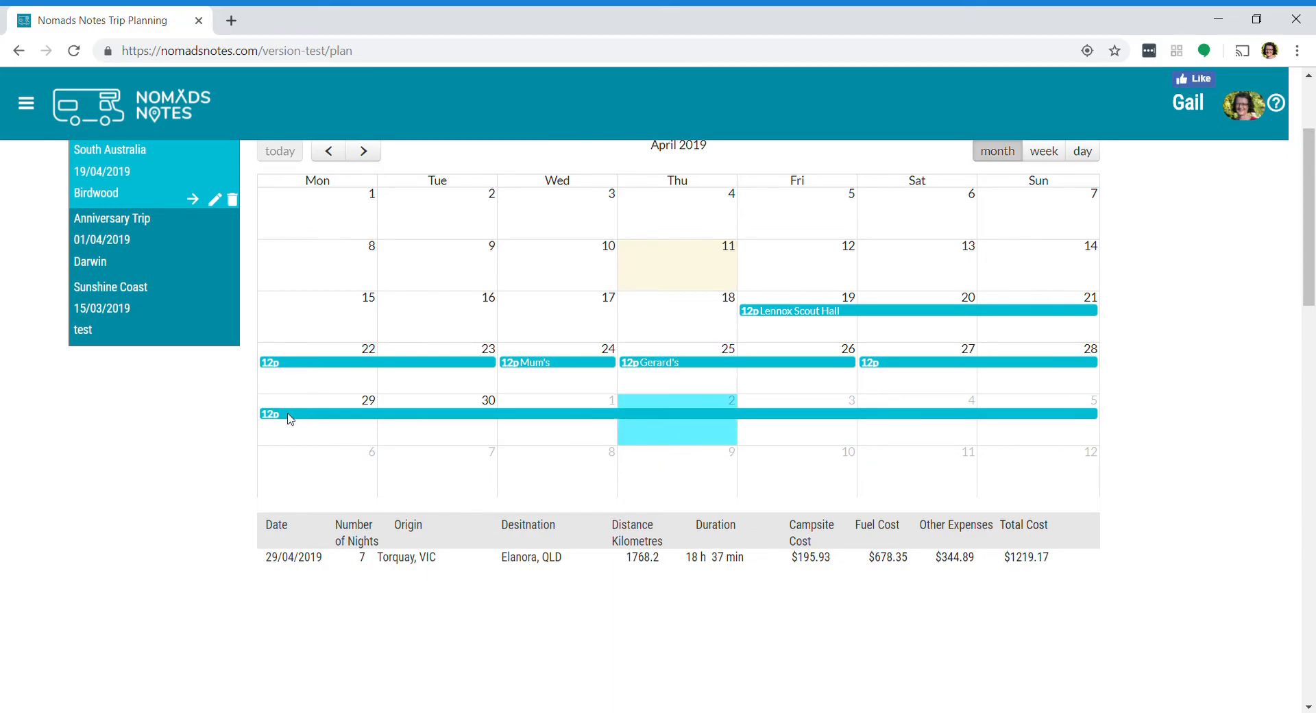
pyautogui.scroll(3, 332, 421)
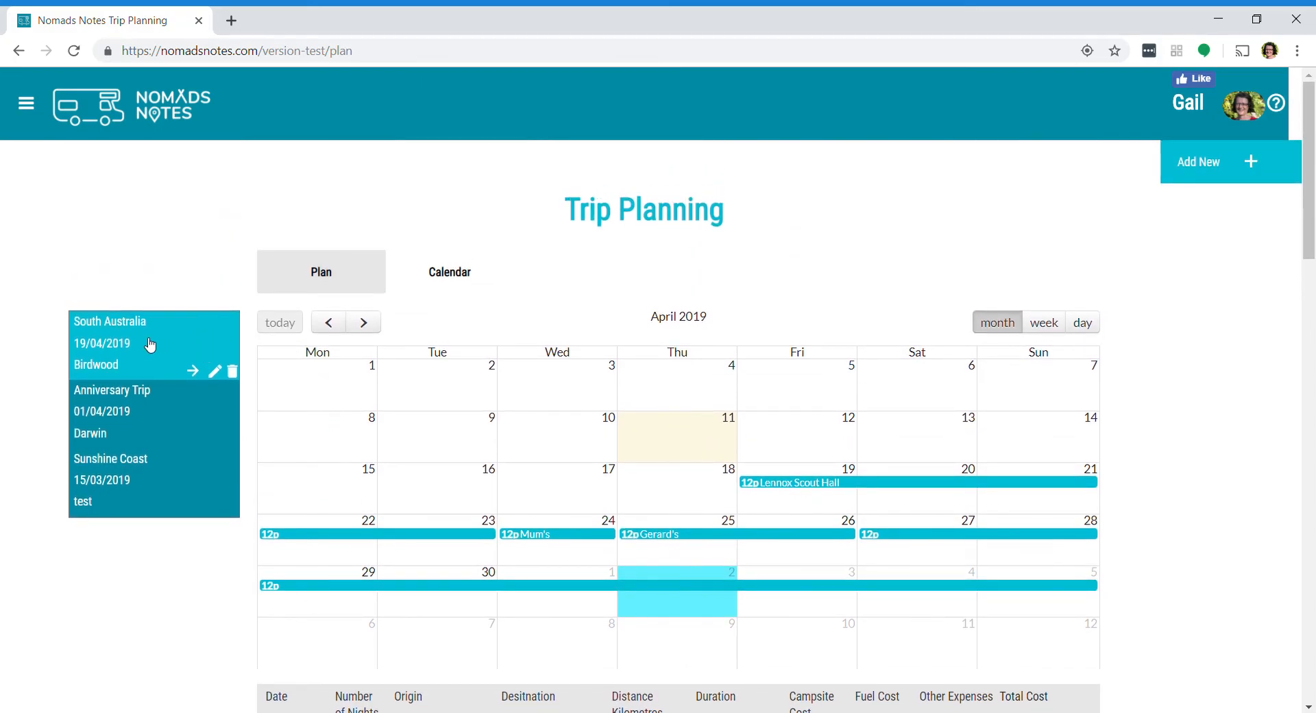
# - Switch the South Australia plan back to its segment list and review the nights, distances and costs
pyautogui.click(309, 281)
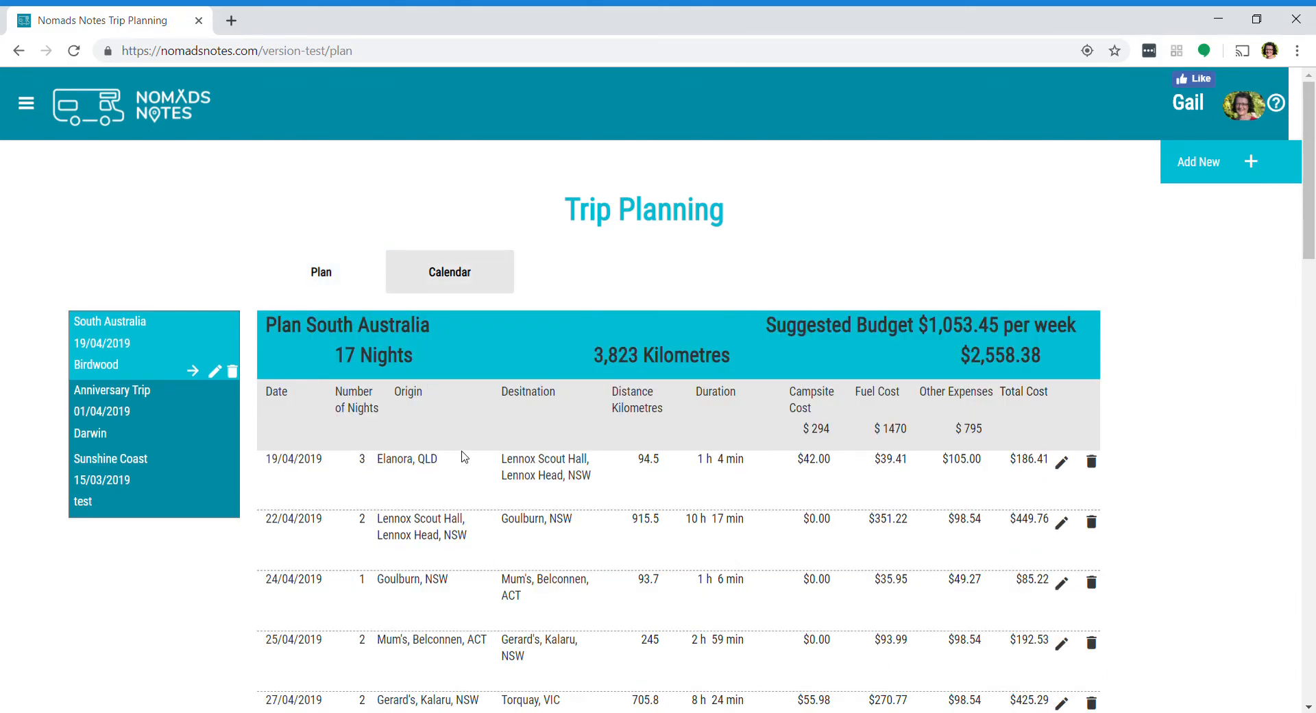
pyautogui.scroll(-1, 1092, 535)
pyautogui.scroll(-2, 1090, 533)
pyautogui.scroll(3, 1090, 534)
# - Convert the South Australia plan into a new trip with a $1,000 weekly budget and GMC odometer reading 80019, and save it
pyautogui.click(197, 373)
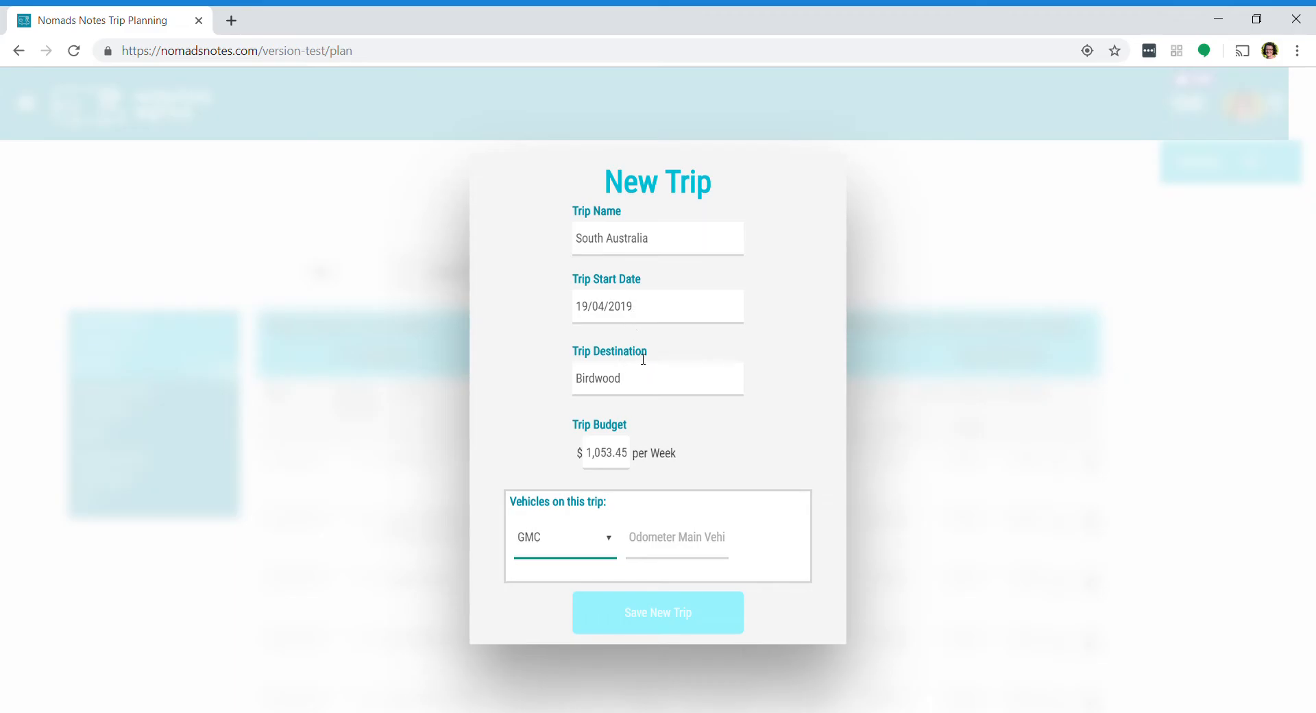
pyautogui.moveTo(590, 454); pyautogui.dragTo(633, 456)
pyautogui.write('000')
pyautogui.click(662, 551)
pyautogui.write('80')
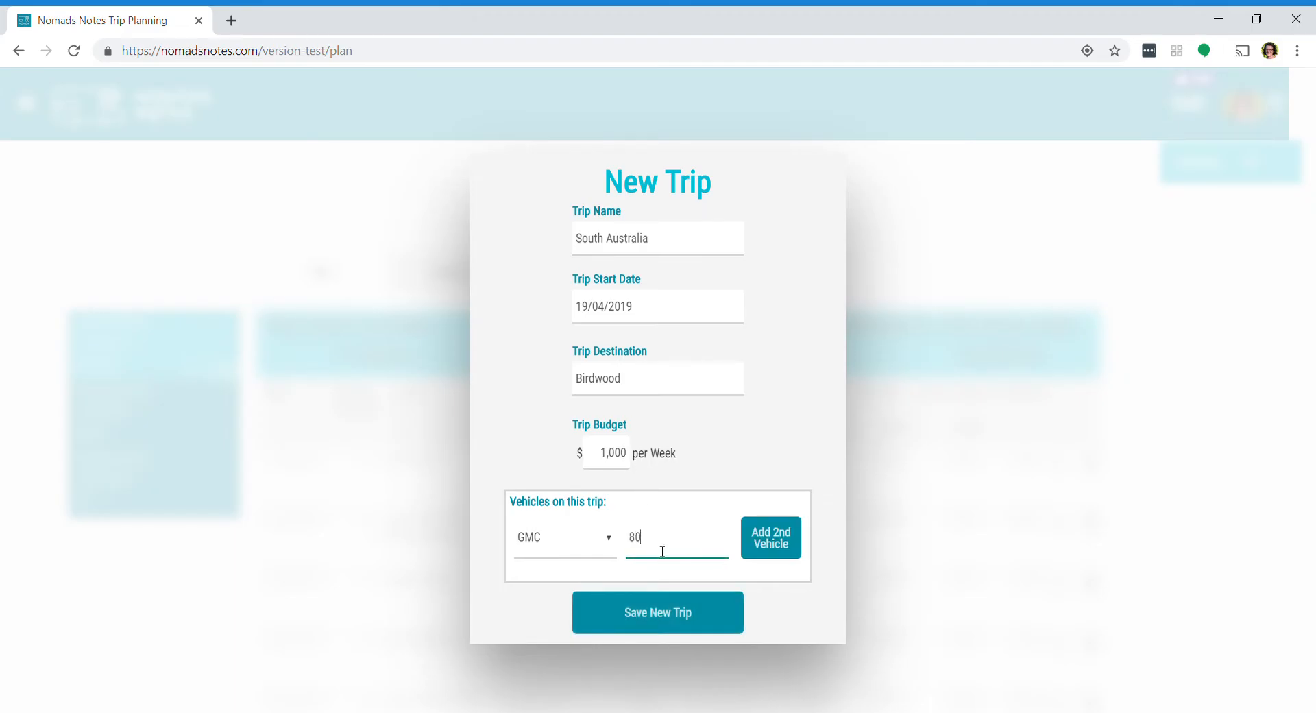
pyautogui.write('019')
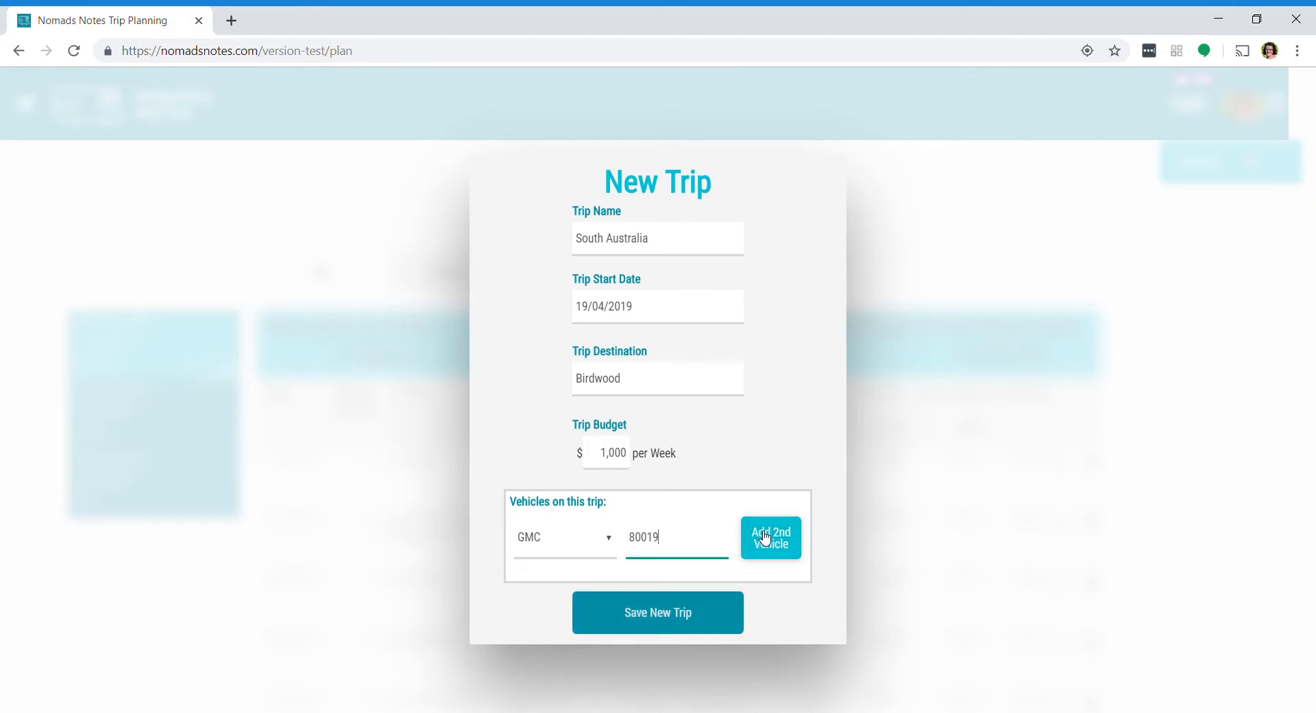
pyautogui.click(646, 617)
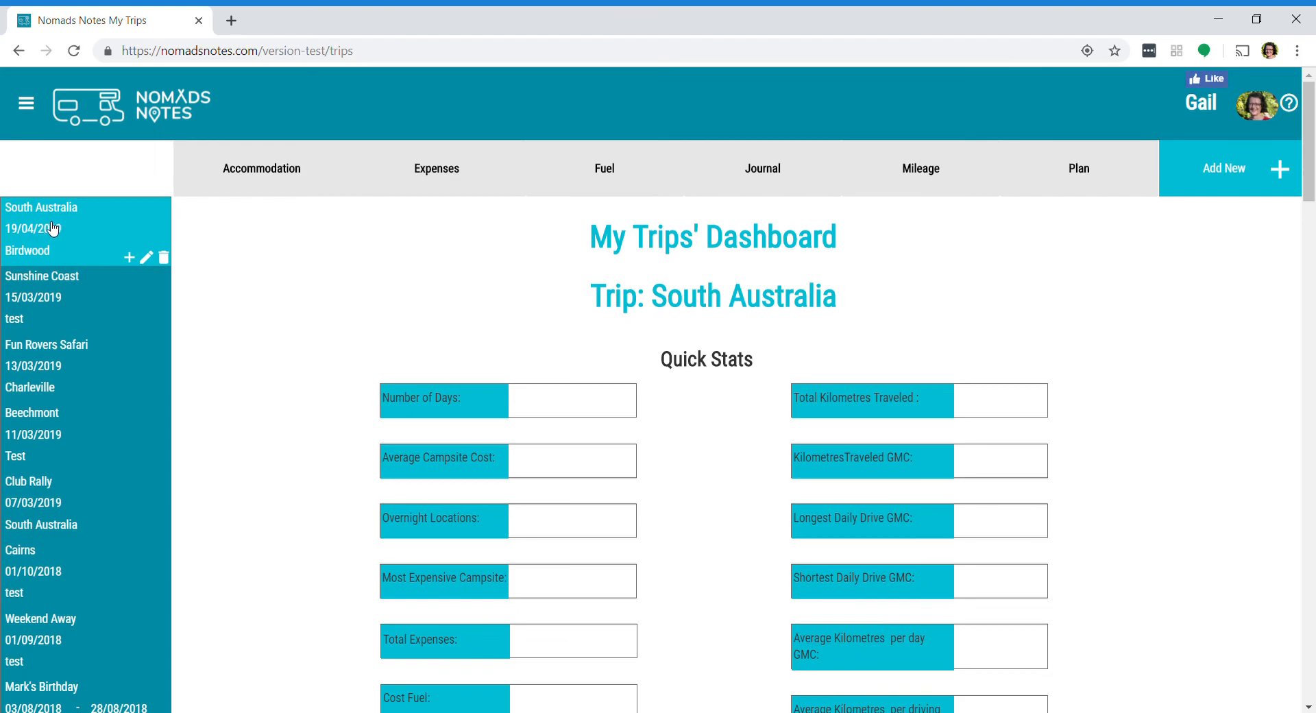
# - Examine the South Australia trip's dashboard statistics and its plan, both as a calendar and as a detailed segment list
pyautogui.scroll(-4, 607, 333)
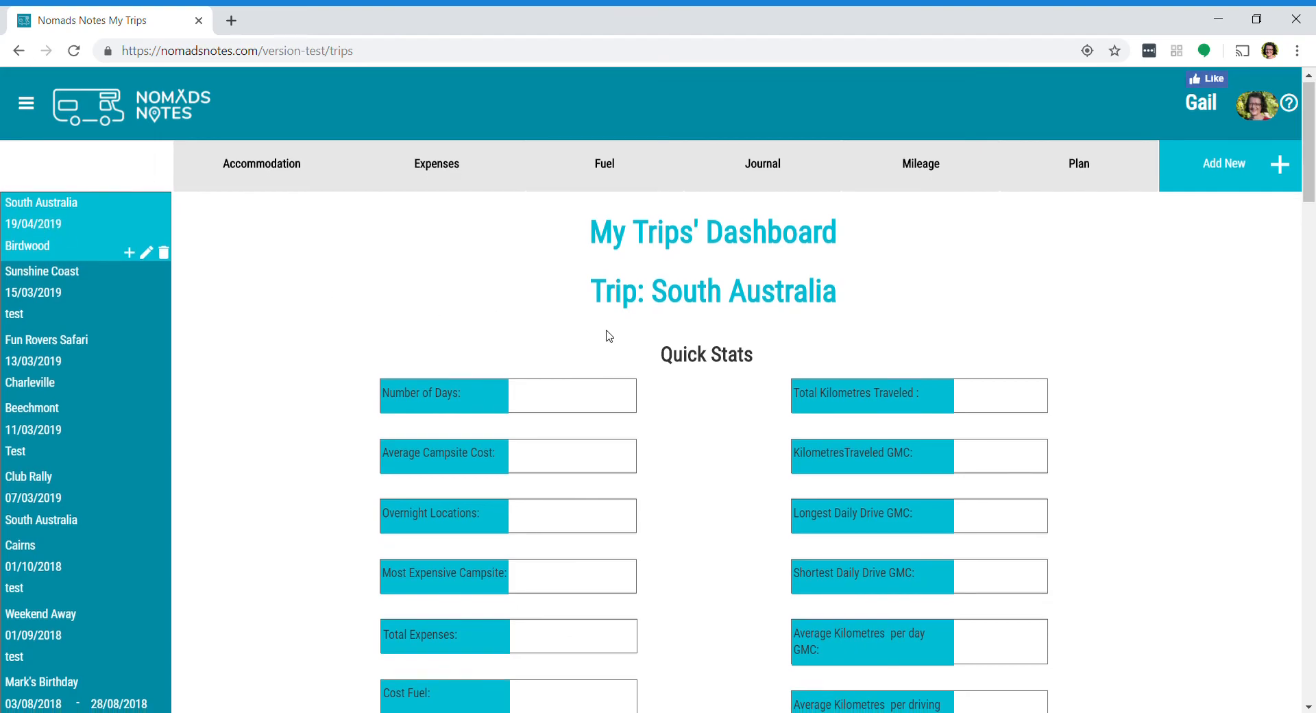
pyautogui.scroll(4, 606, 336)
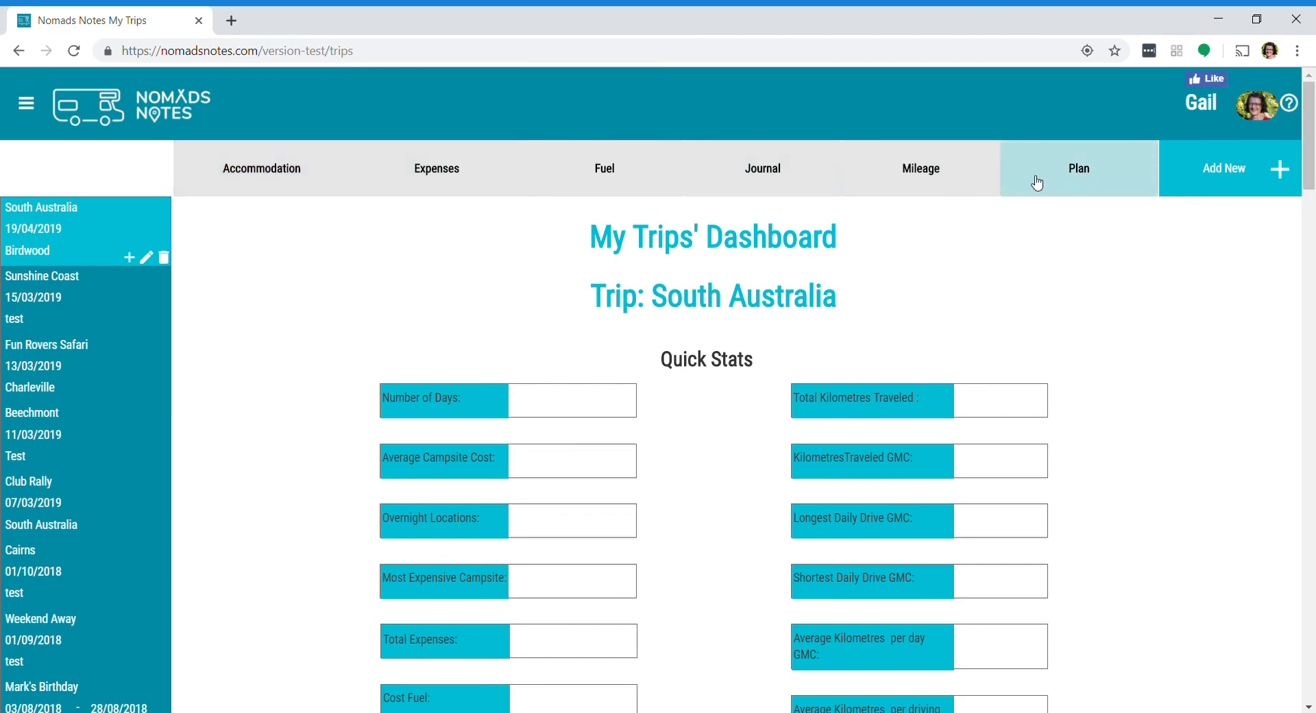
pyautogui.click(1081, 171)
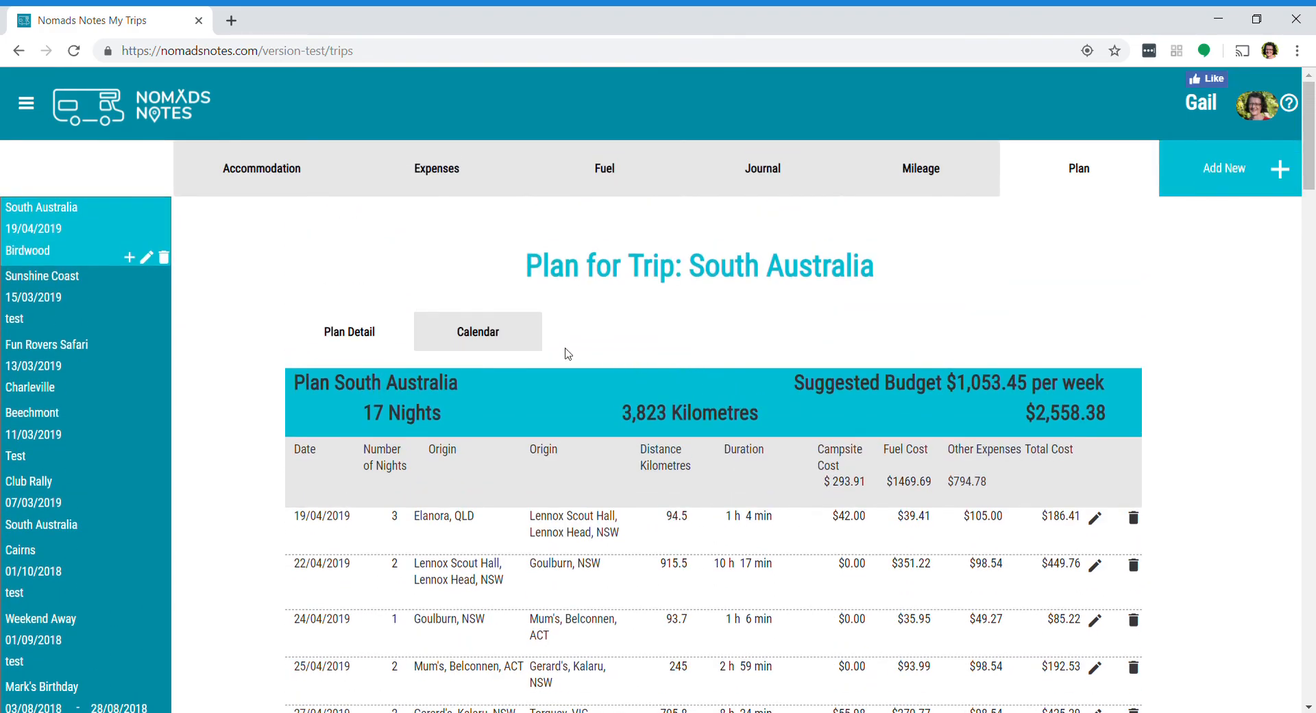
pyautogui.click(474, 335)
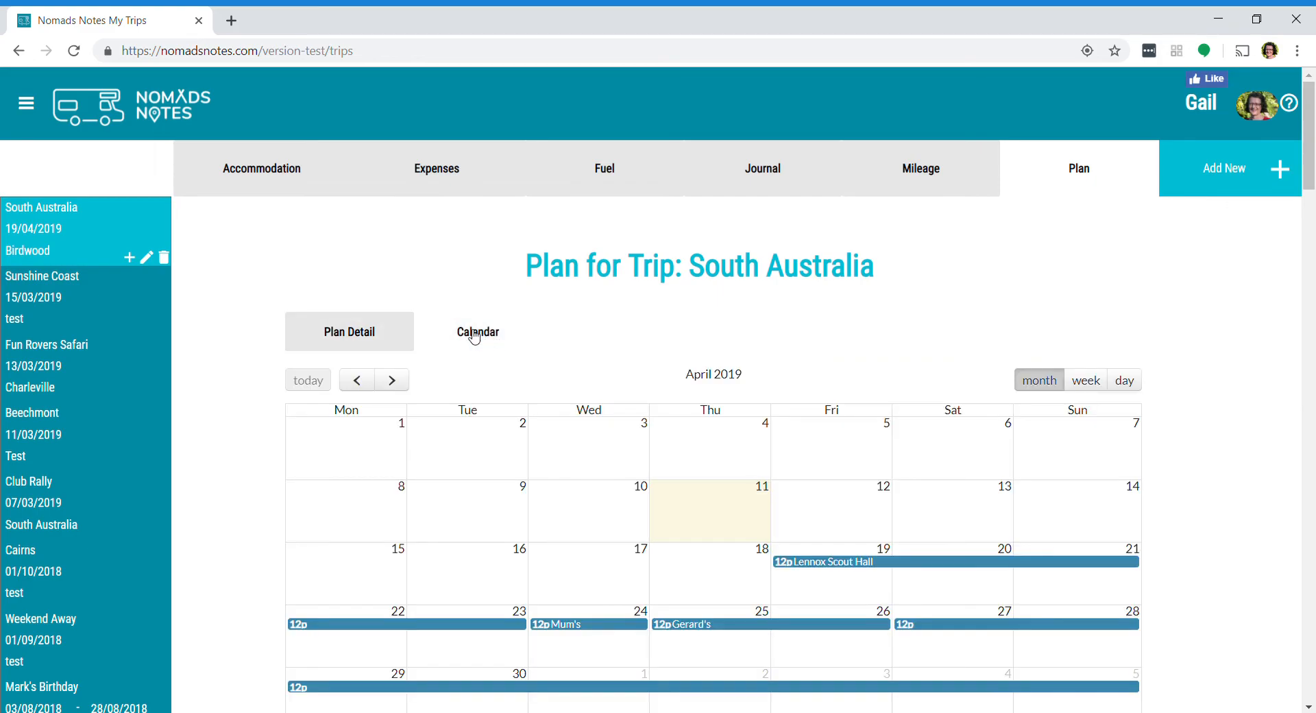
pyautogui.click(338, 336)
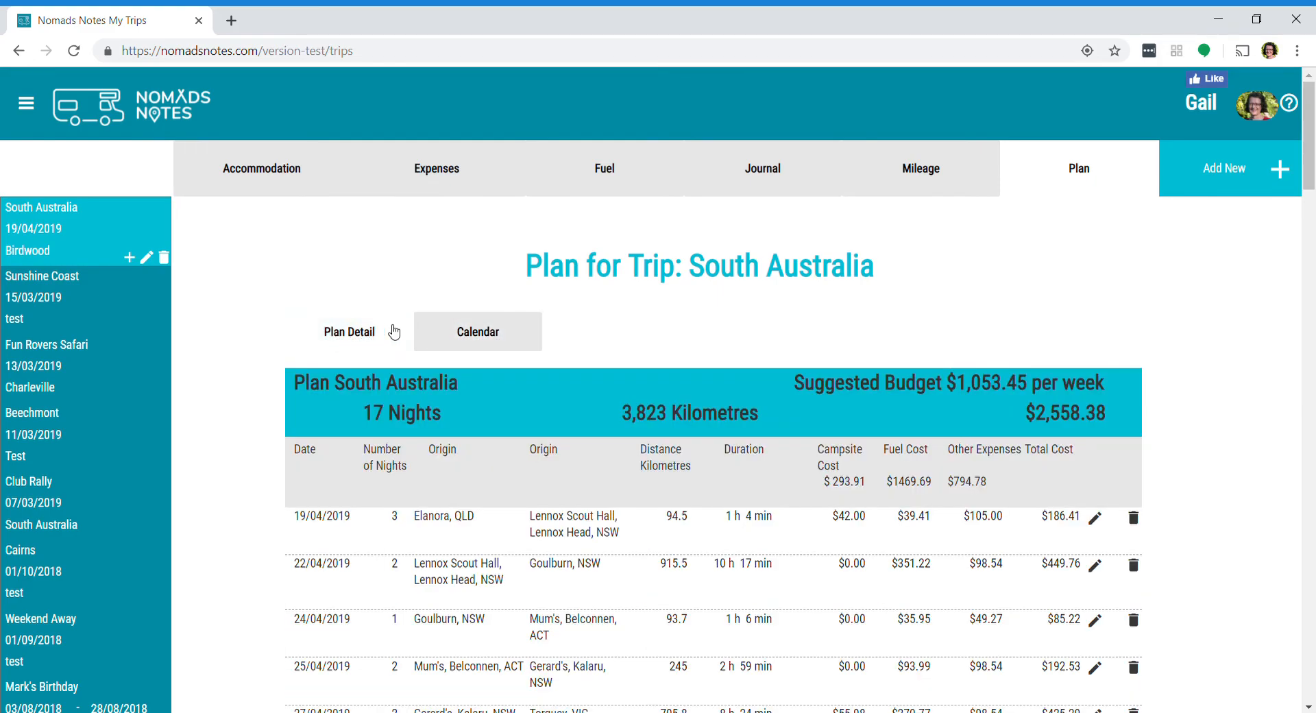
pyautogui.scroll(-3, 636, 457)
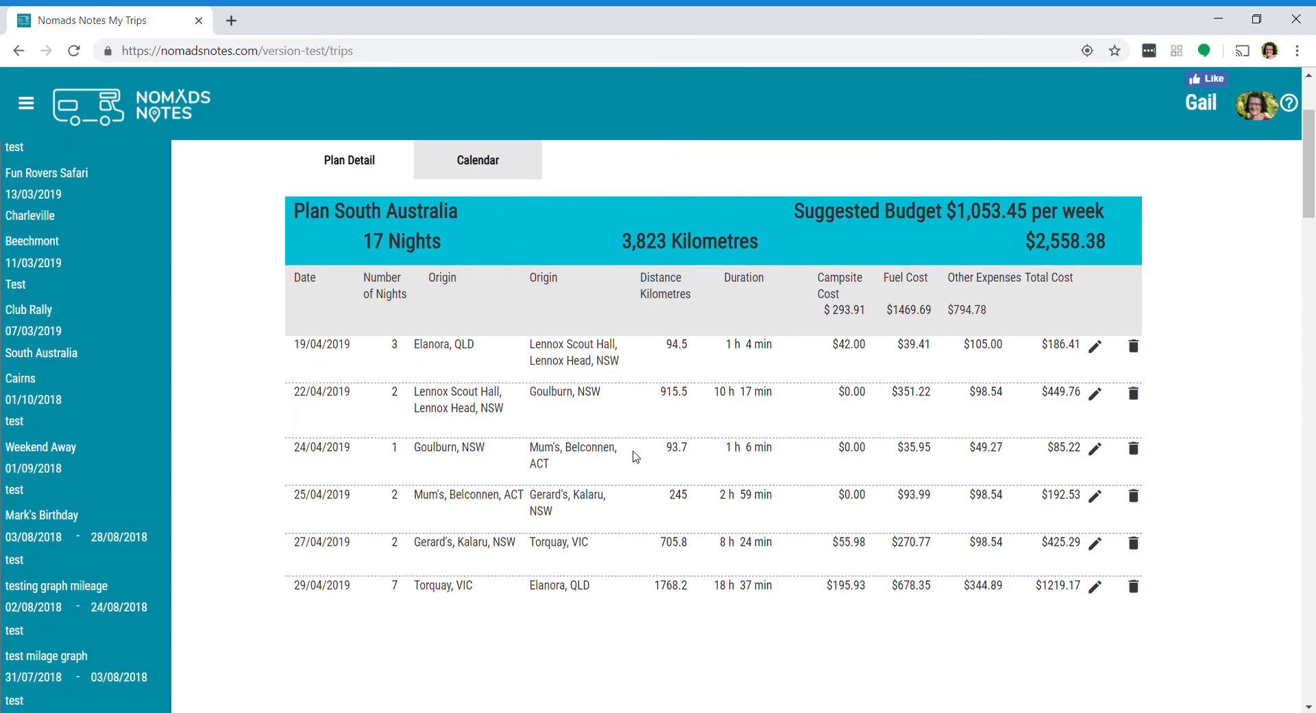
pyautogui.scroll(3, 636, 457)
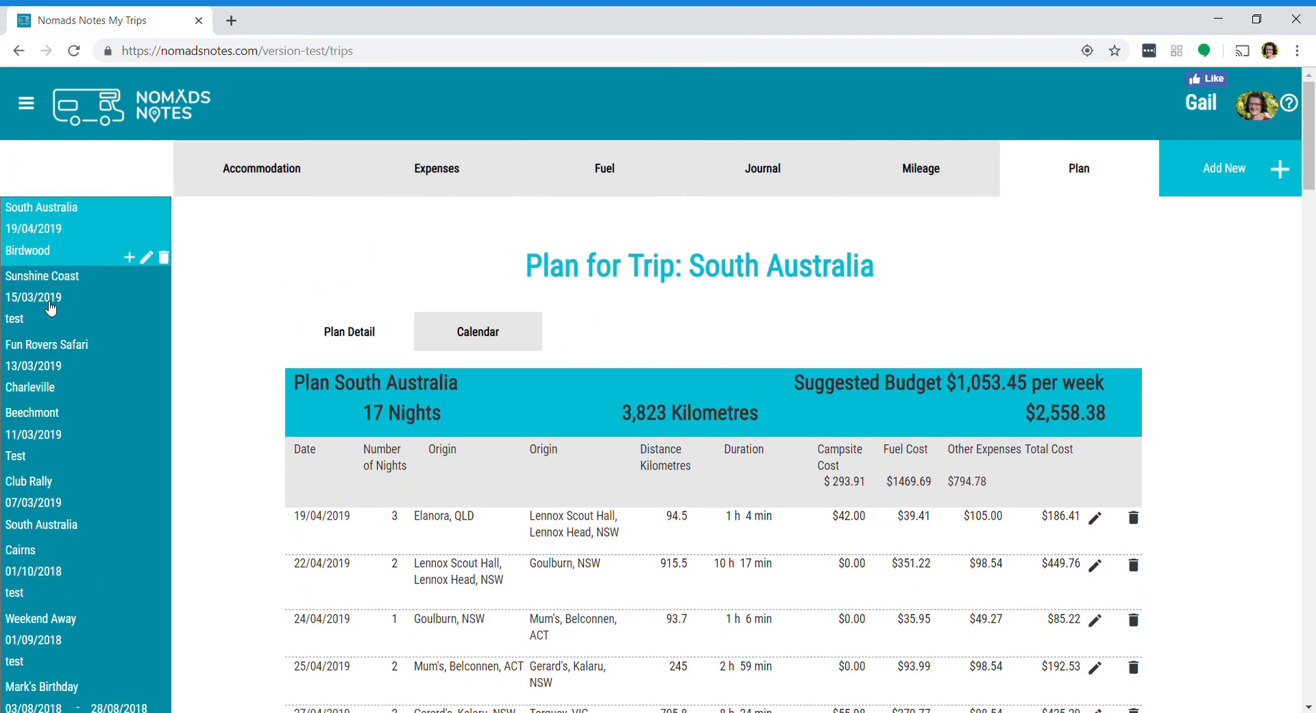
# - Check the plan of the Beechmont trip, and return to the plan of the South Australia trip
pyautogui.click(38, 431)
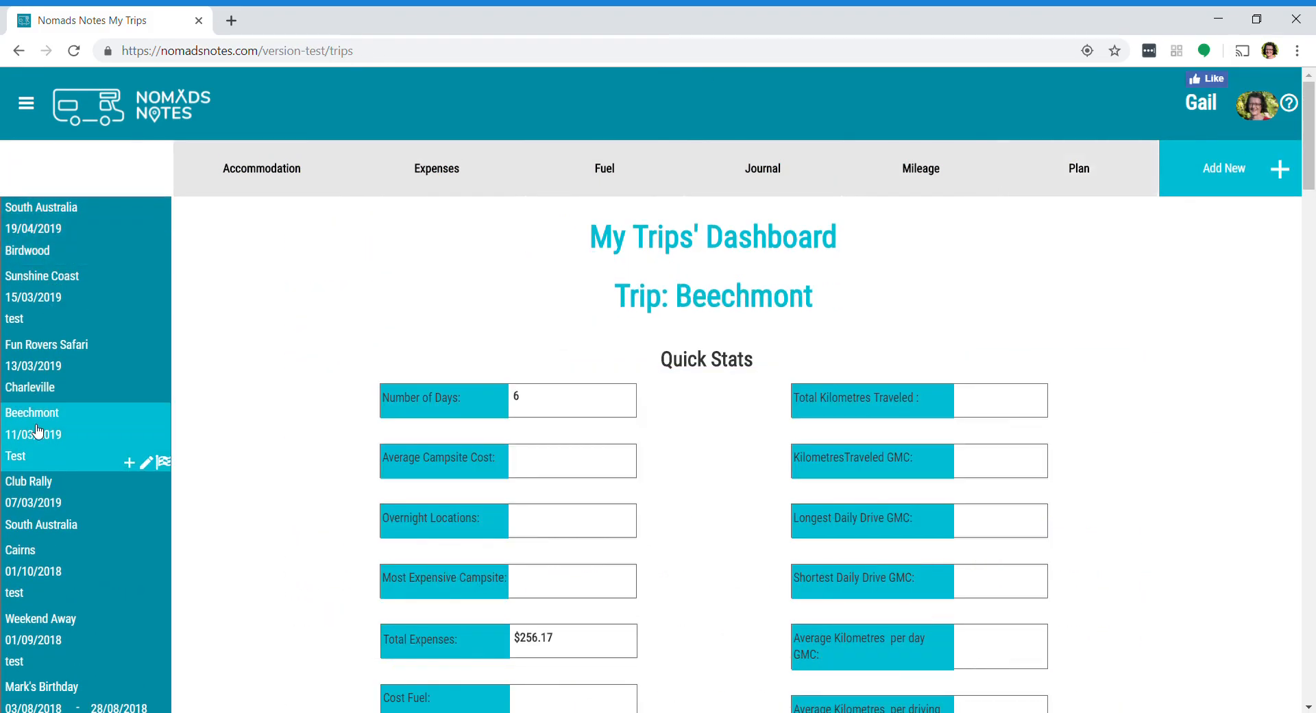
pyautogui.click(1088, 174)
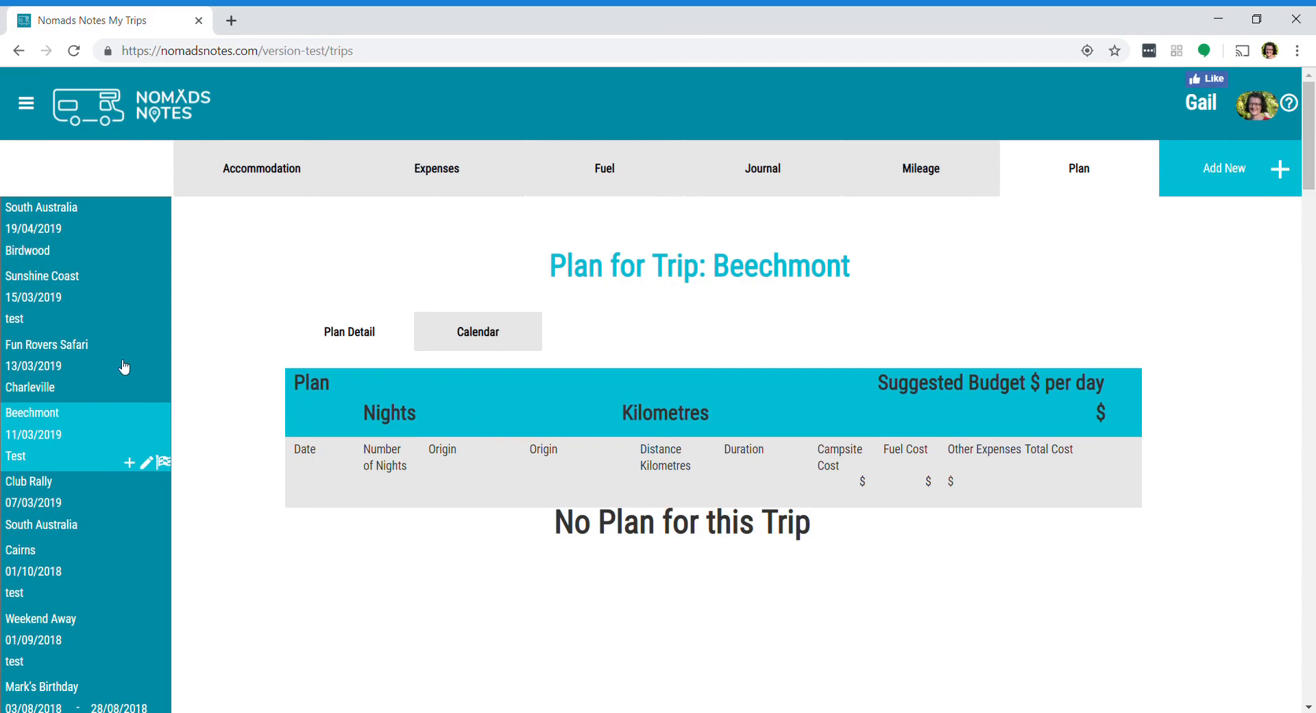
pyautogui.click(41, 231)
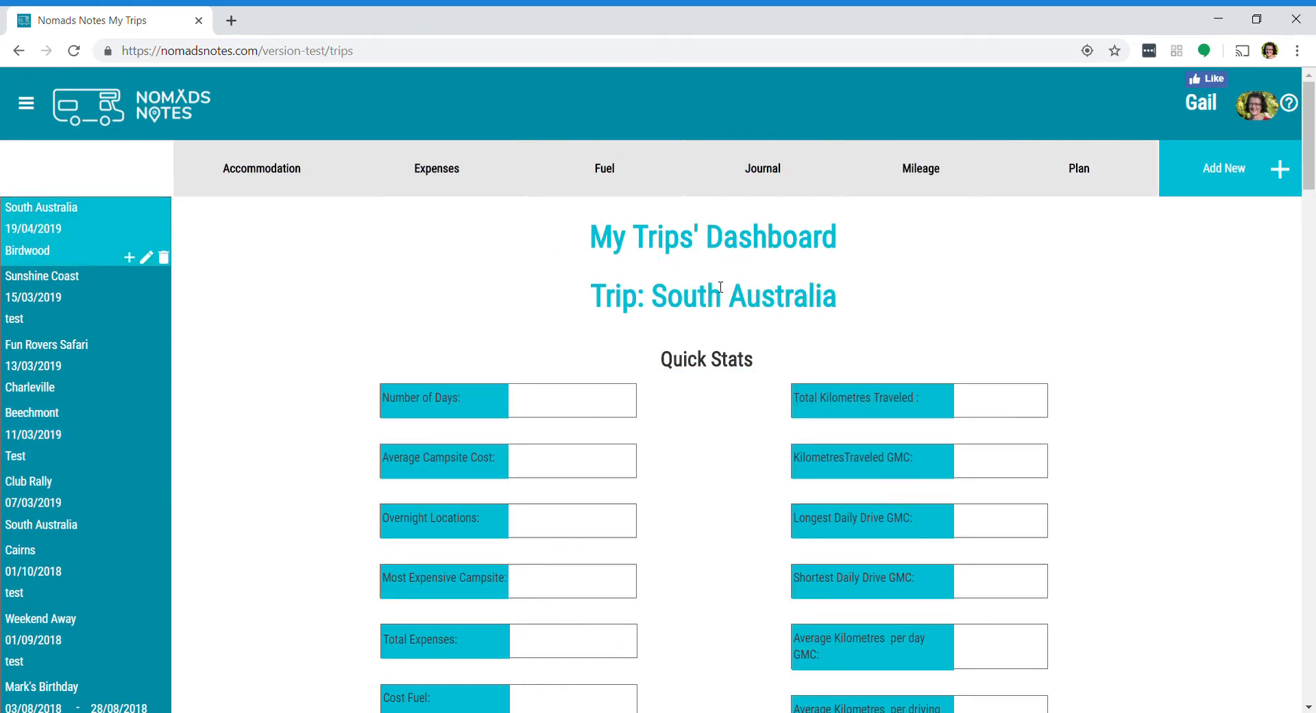
pyautogui.click(1089, 176)
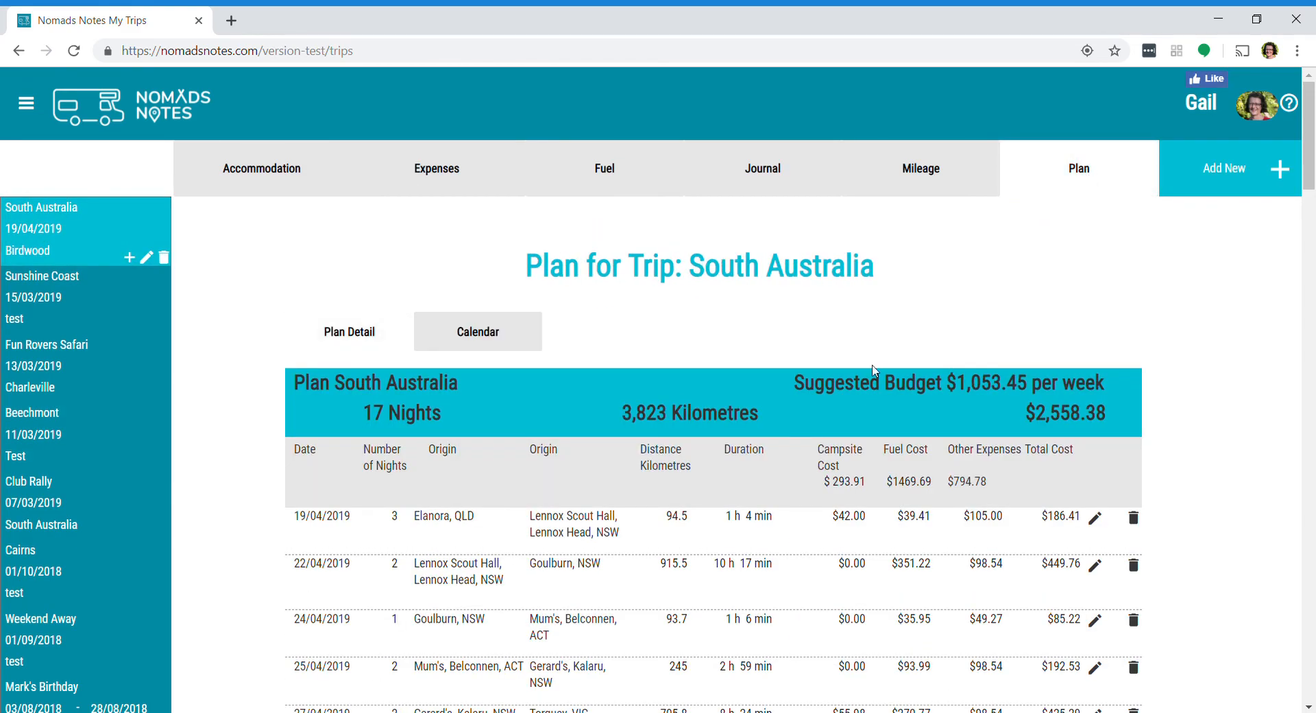
# - Review all segments of the South Australia trip's plan with their nights, durations and costs
pyautogui.scroll(-2, 869, 460)
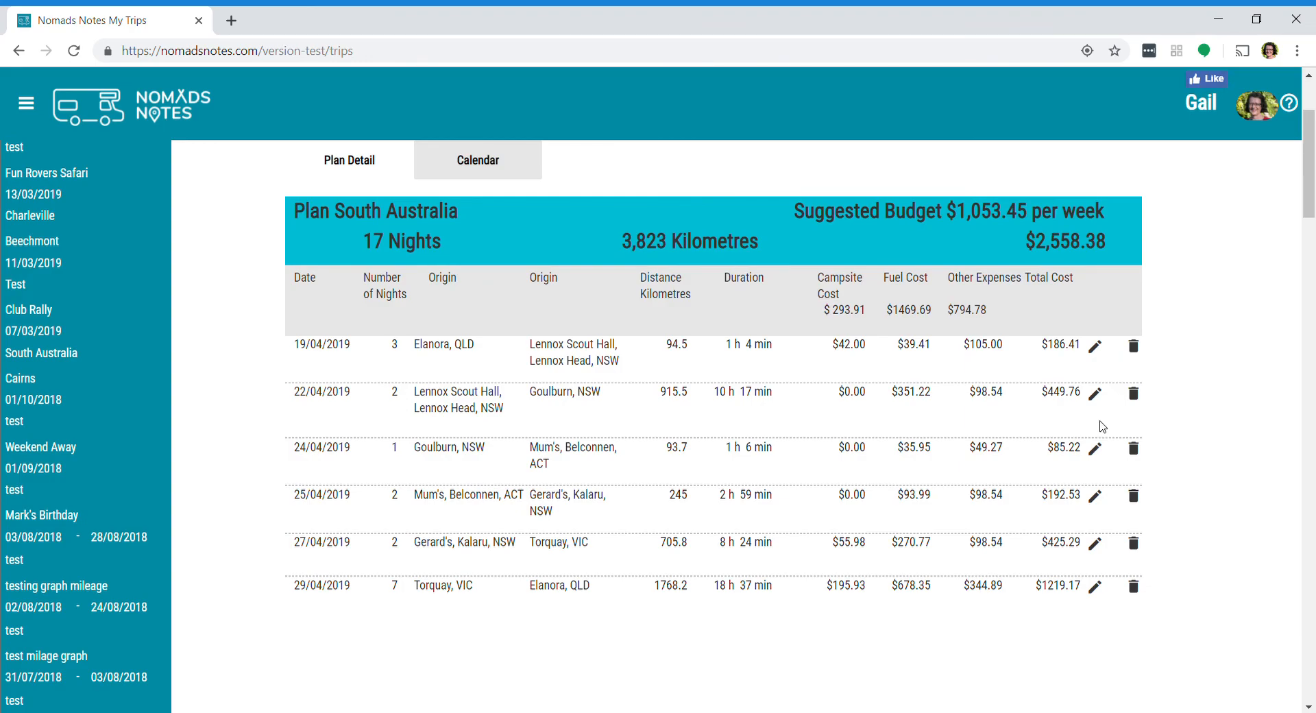
pyautogui.scroll(1, 900, 486)
pyautogui.scroll(2, 900, 486)
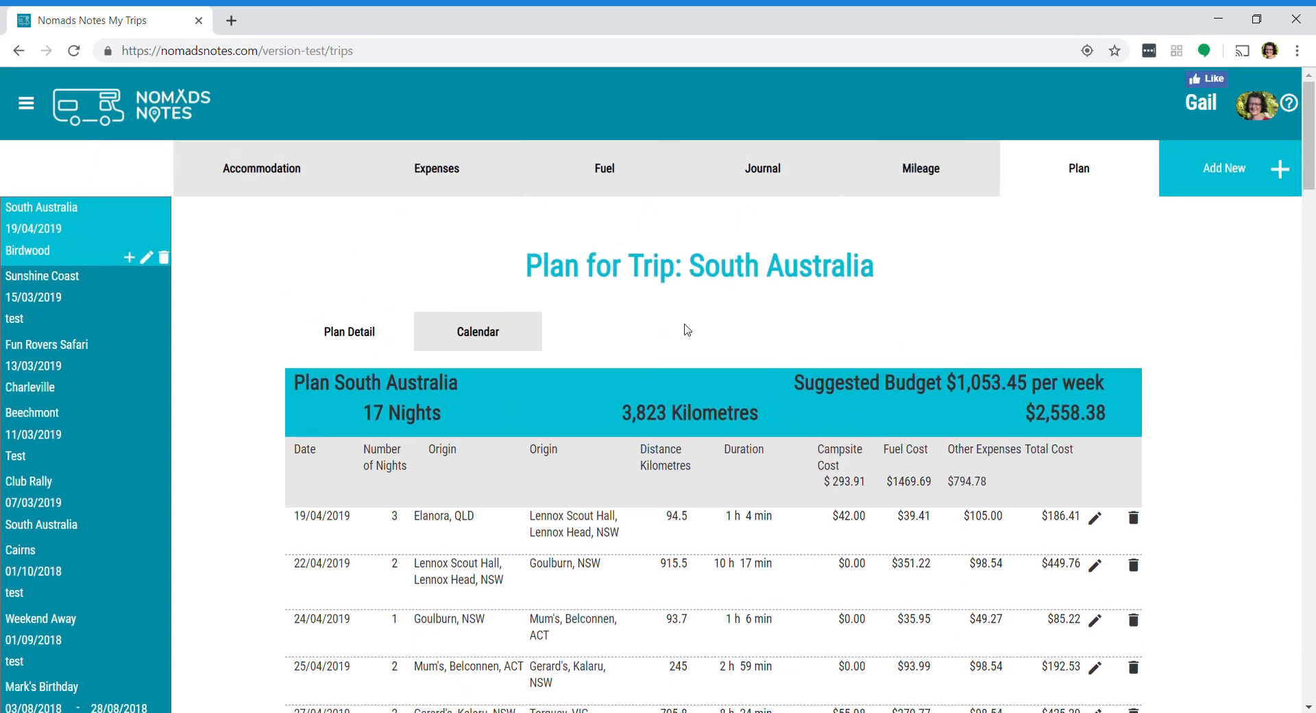
pyautogui.scroll(-3, 688, 330)
pyautogui.scroll(3, 687, 329)
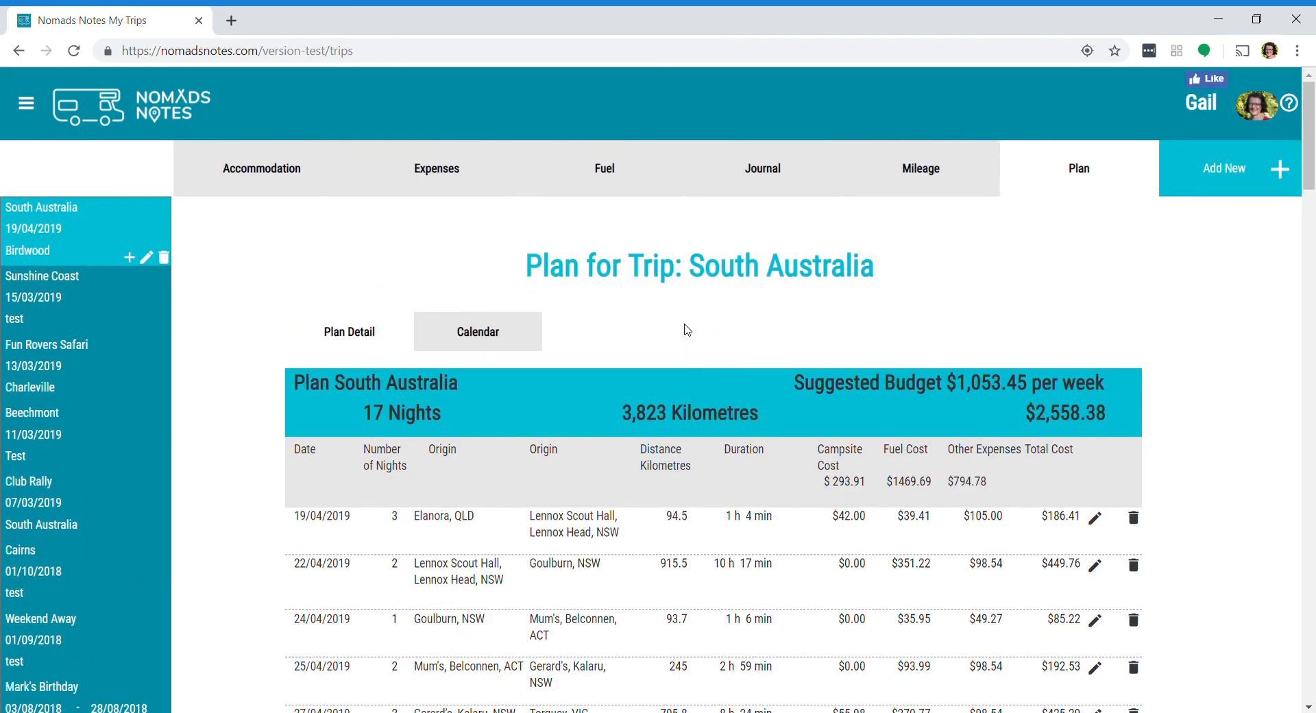